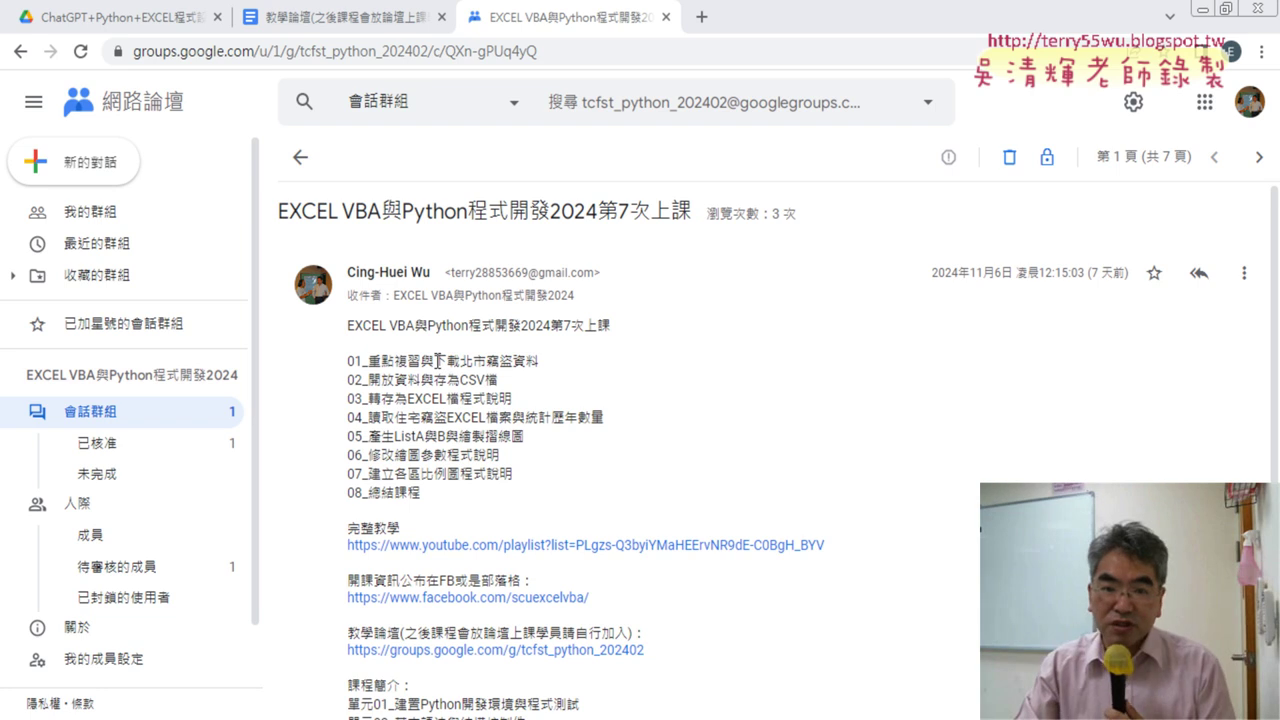
Step: Select the word 下載 in lesson line 01_重點複習與下載北市竊盜資料
double_click(440, 361)
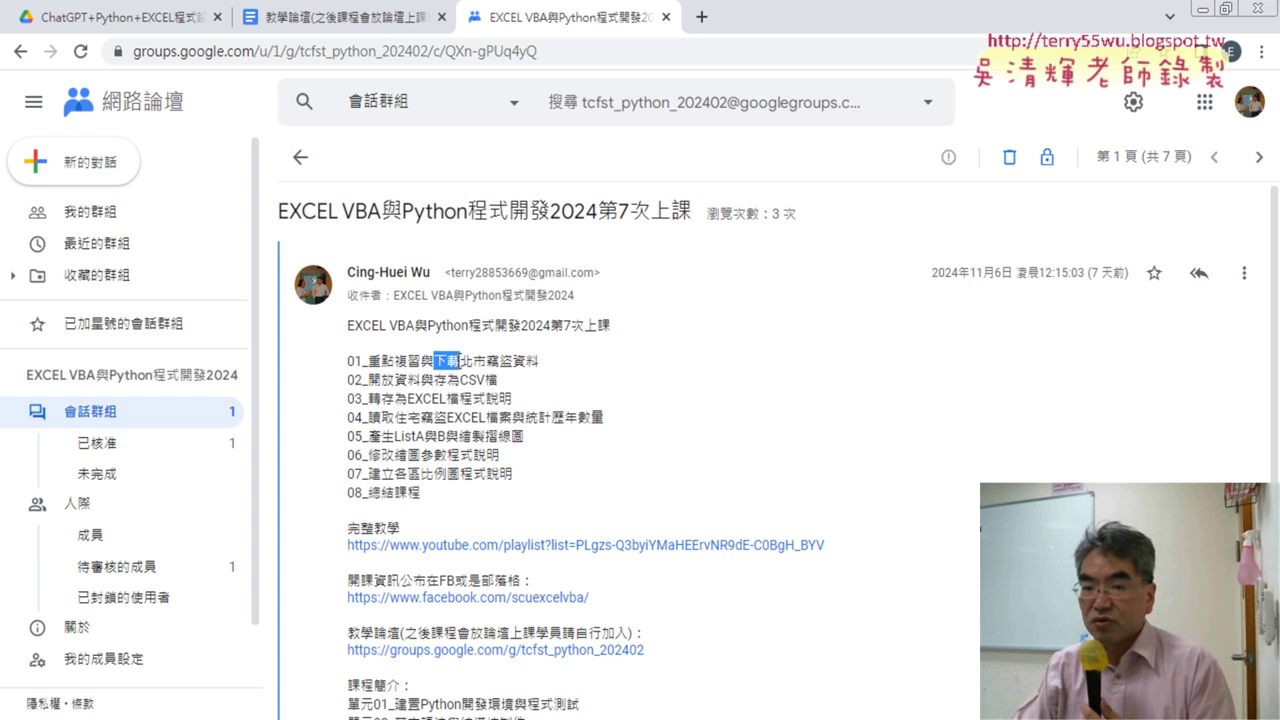
Step: Select CSV檔 in lesson line 02_開放資料與存為CSV檔
drag(461, 381, 497, 382)
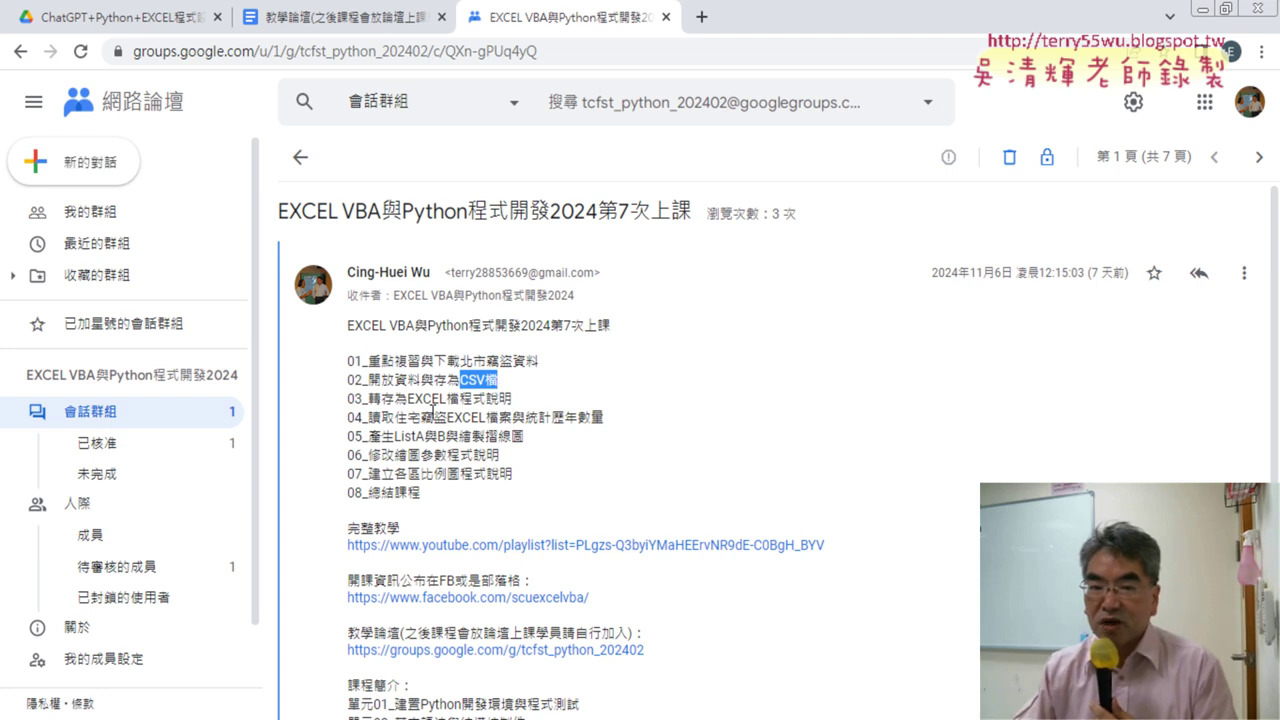
Step: Select EXCEL檔 in lesson line 03_轉存為EXCEL檔程式說明
drag(408, 399, 460, 399)
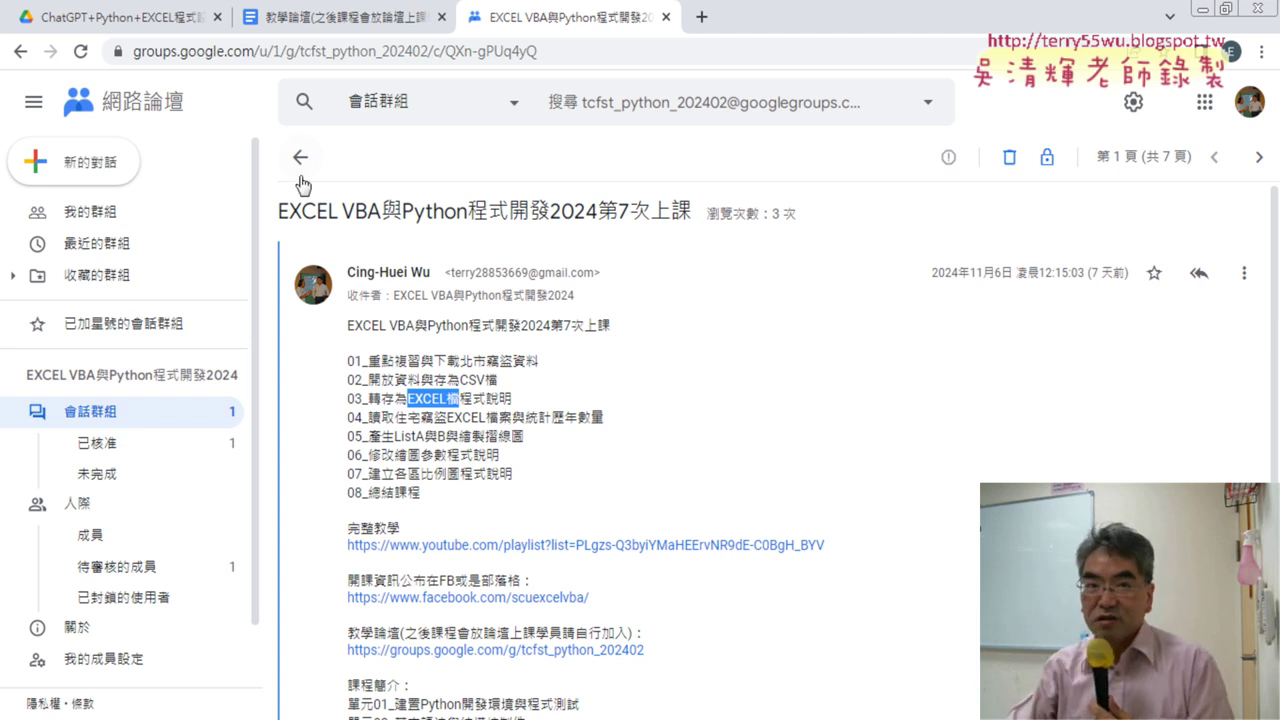
Step: Open the 0601_開放資料處理CSV和JSON資料處理 document from the Drive folder _雲端白板
click(150, 29)
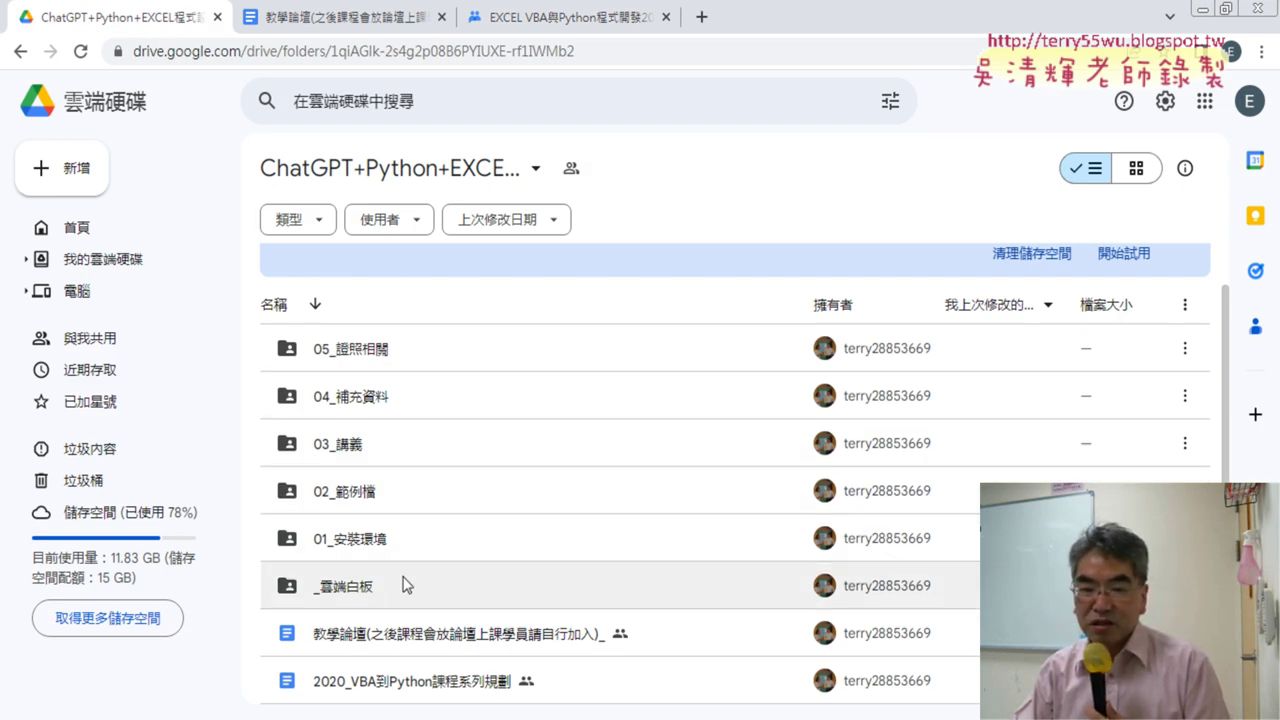
double_click(409, 585)
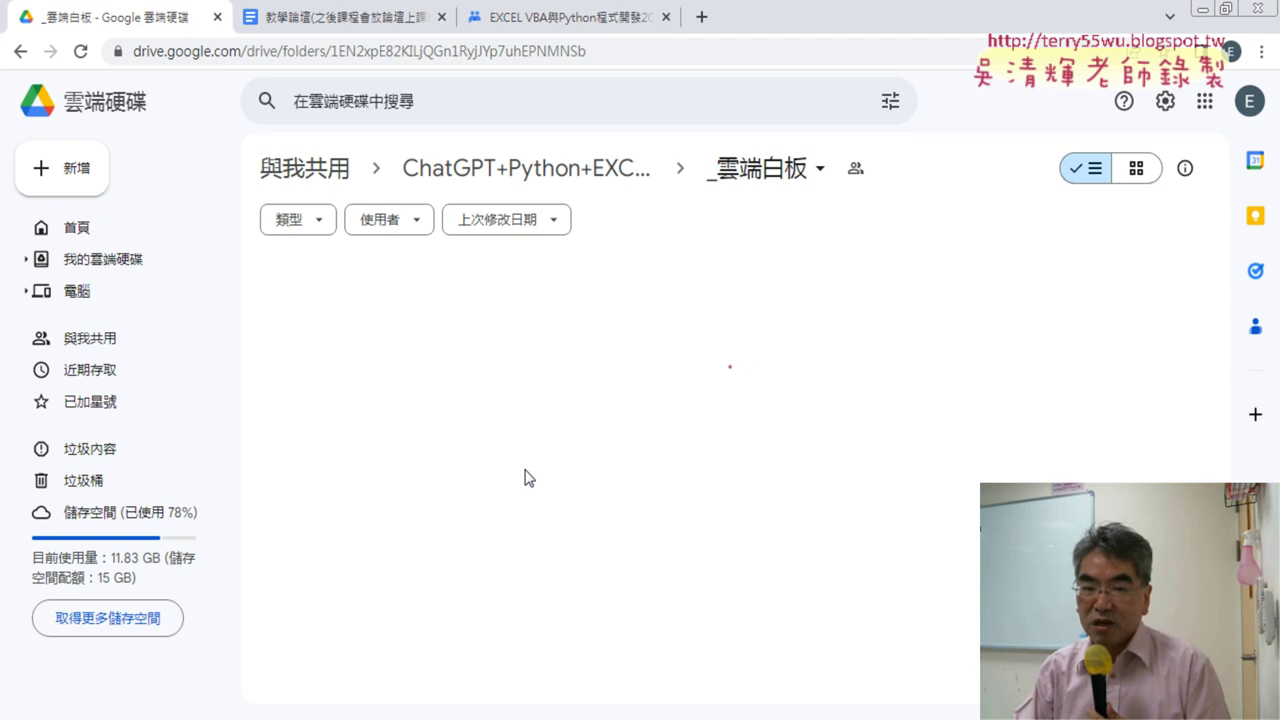
scroll(527, 478, down, 2)
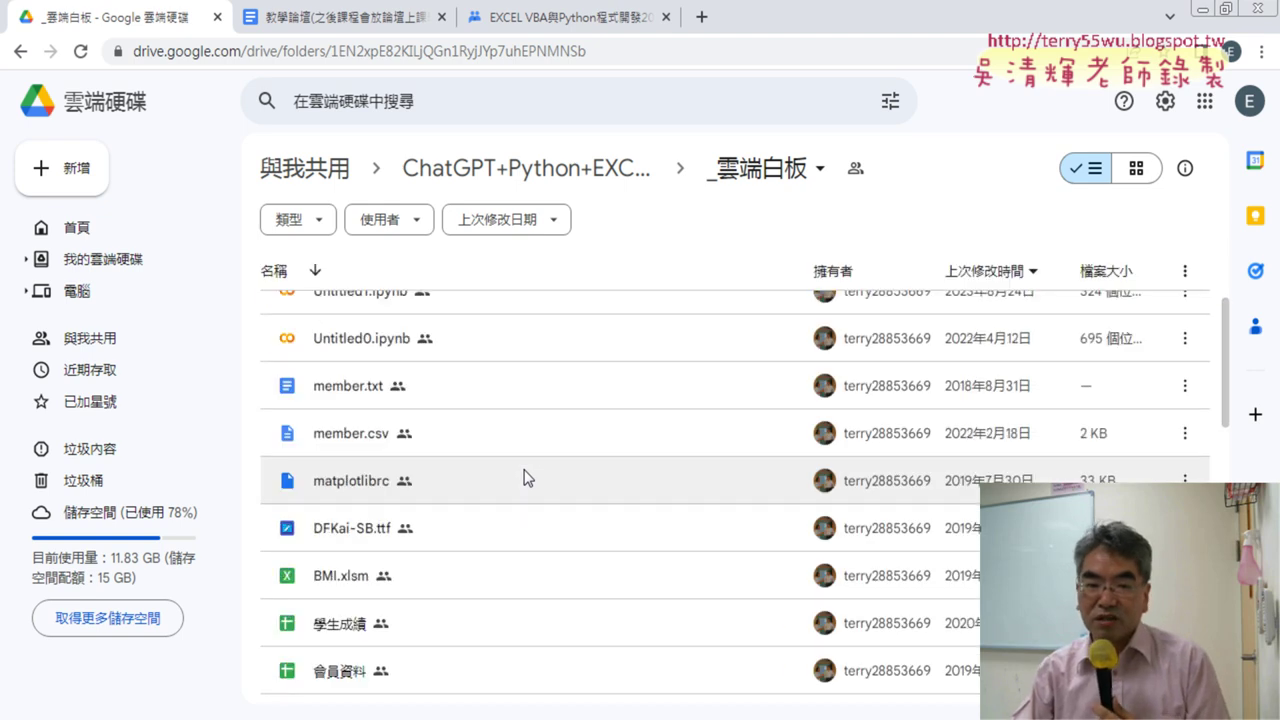
scroll(527, 478, down, 3)
scroll(527, 478, down, 2)
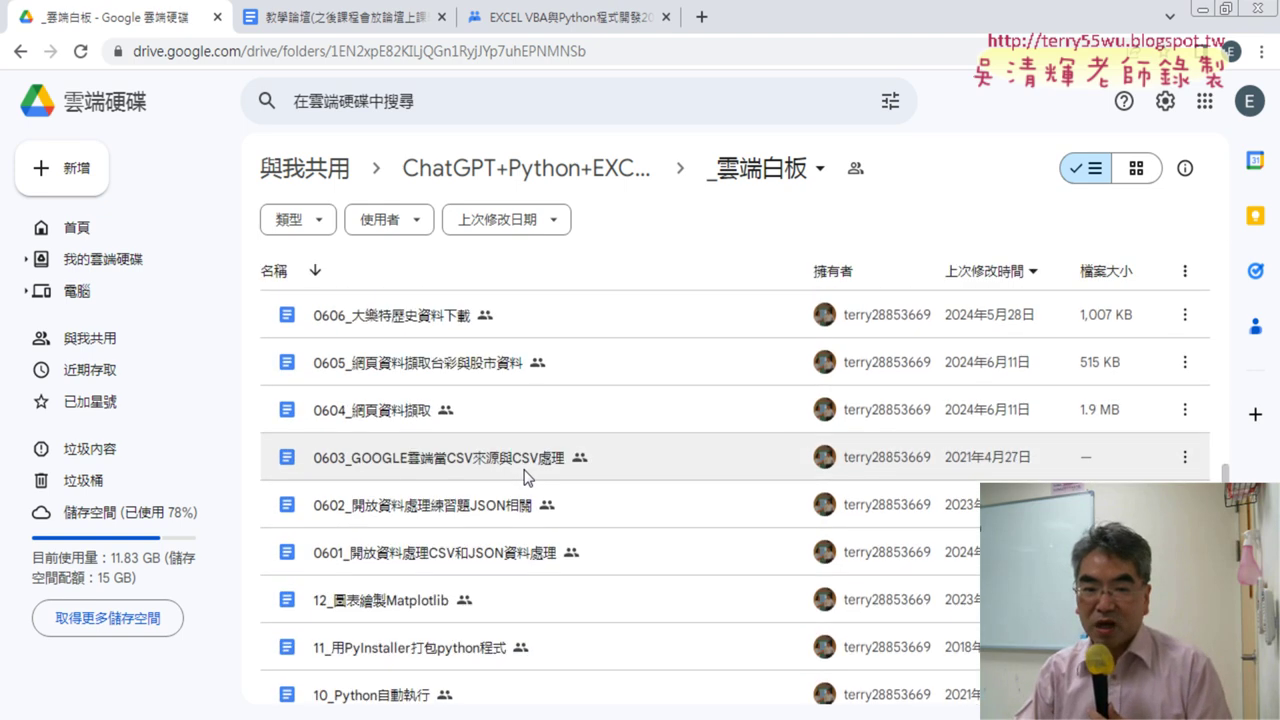
double_click(497, 552)
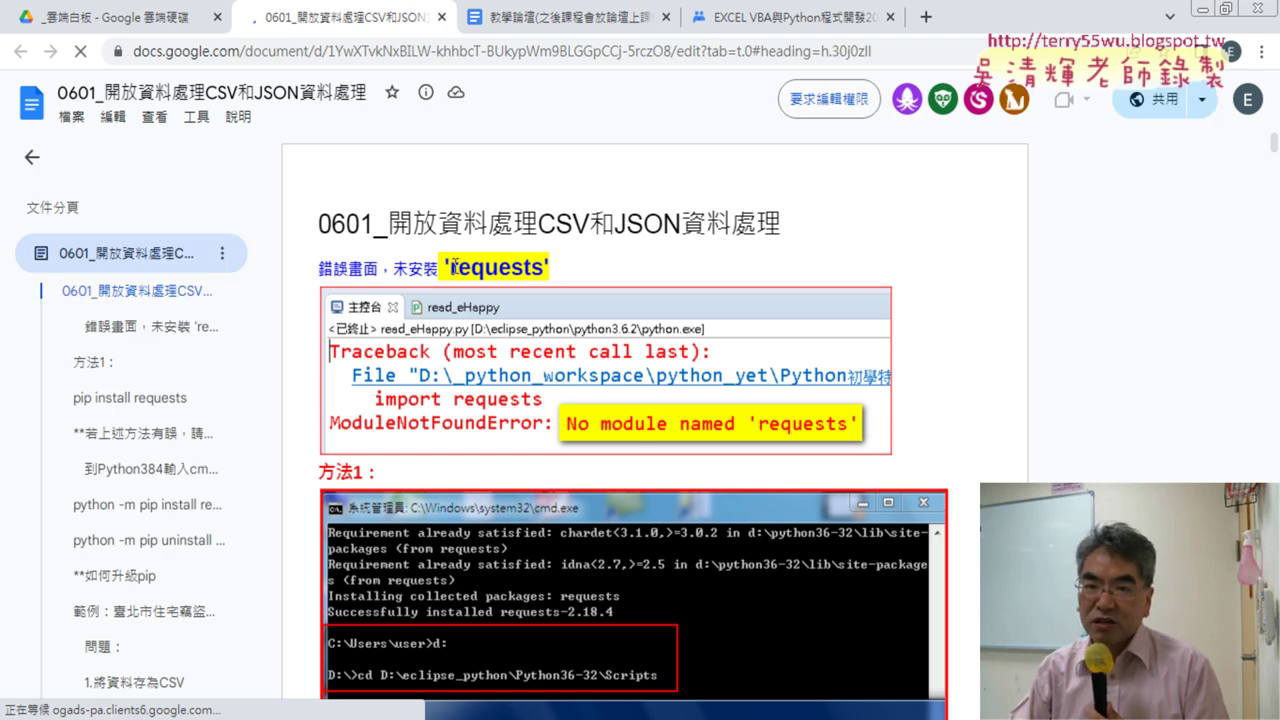
Step: Select 'requests' in the error heading, then move down to the requests download sample code
drag(453, 267, 548, 268)
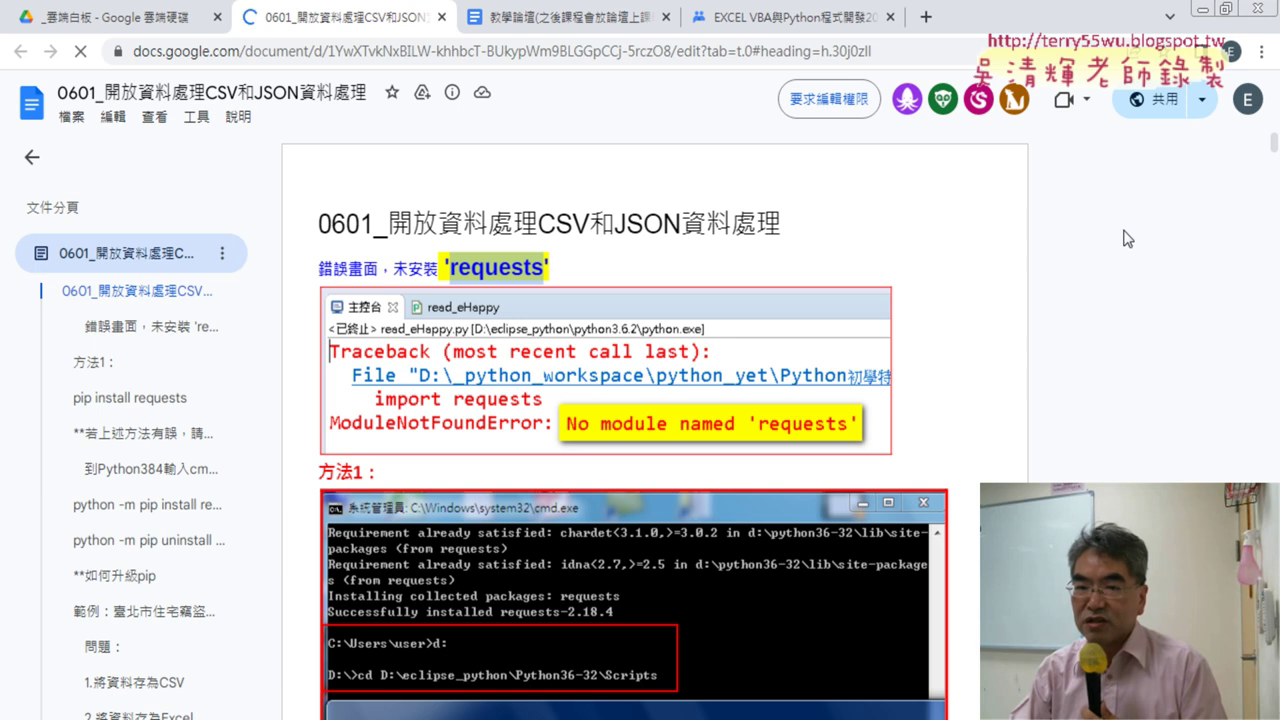
drag(1274, 145, 1277, 197)
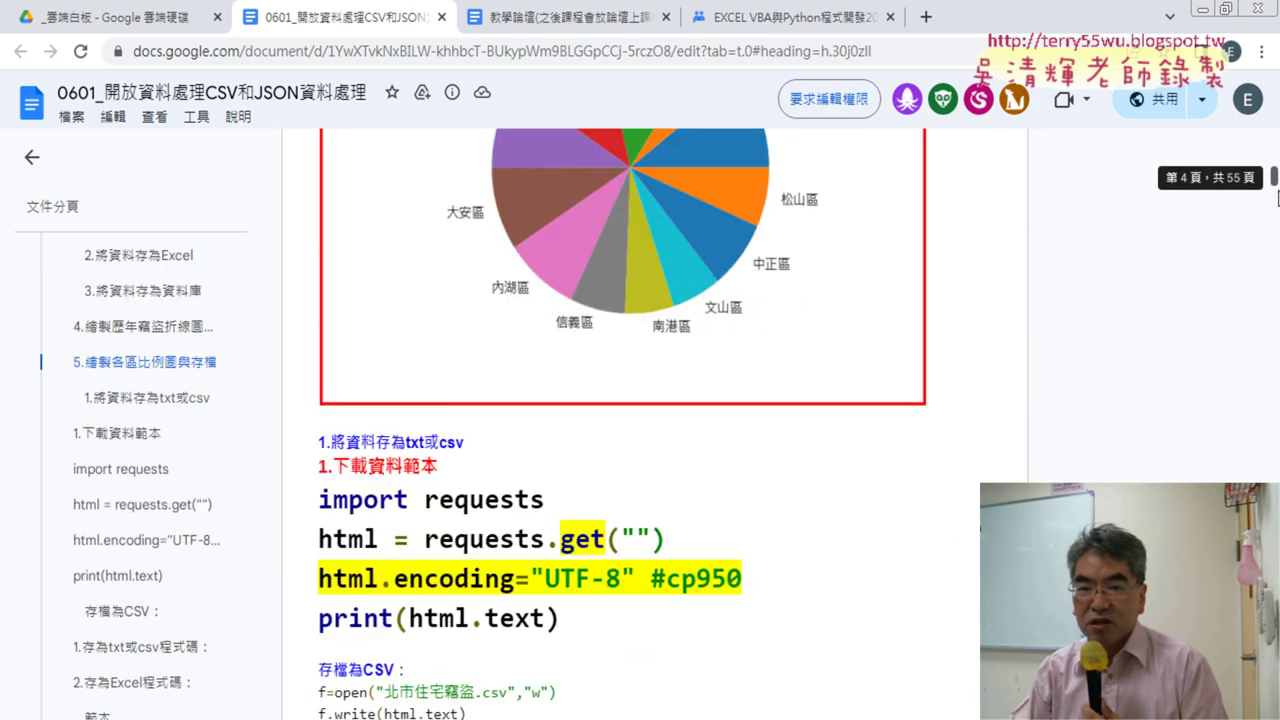
Step: Scroll up to section 4's 歷年竊盜折線圖 line chart covering years 104–112
scroll(1075, 280, up, 9)
scroll(1076, 284, down, 3)
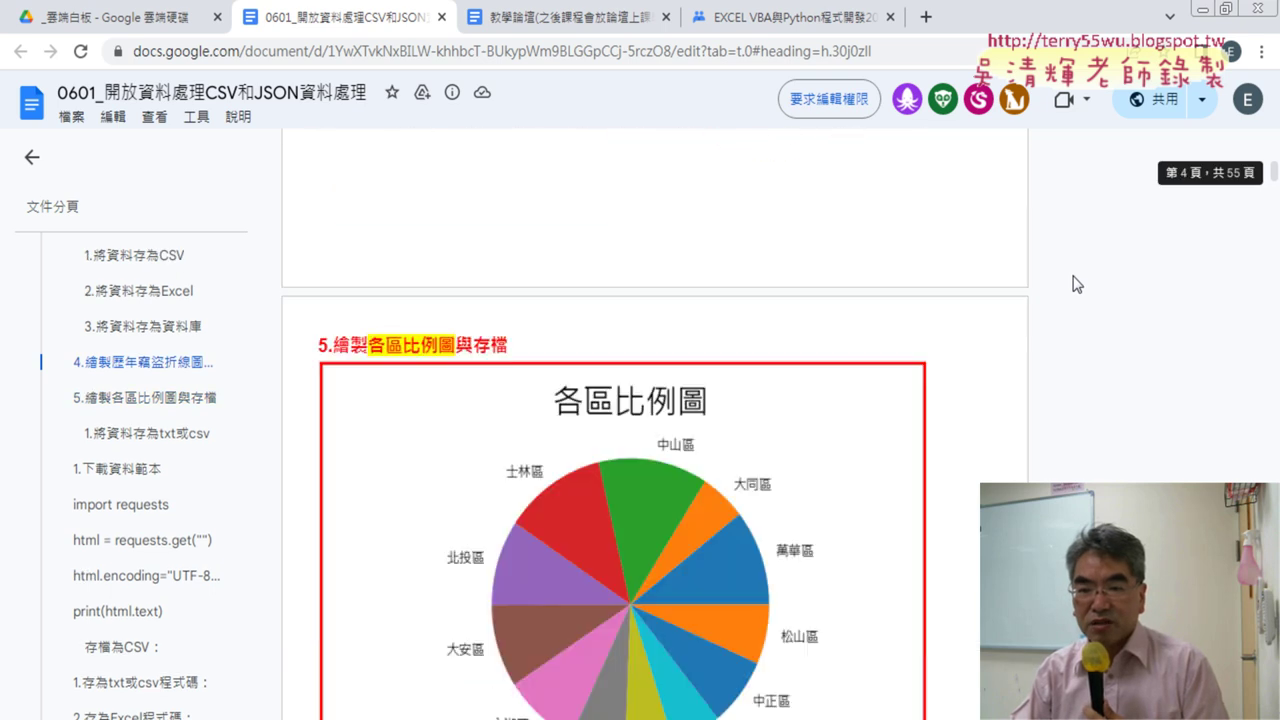
scroll(1075, 284, down, 3)
scroll(1075, 284, up, 1)
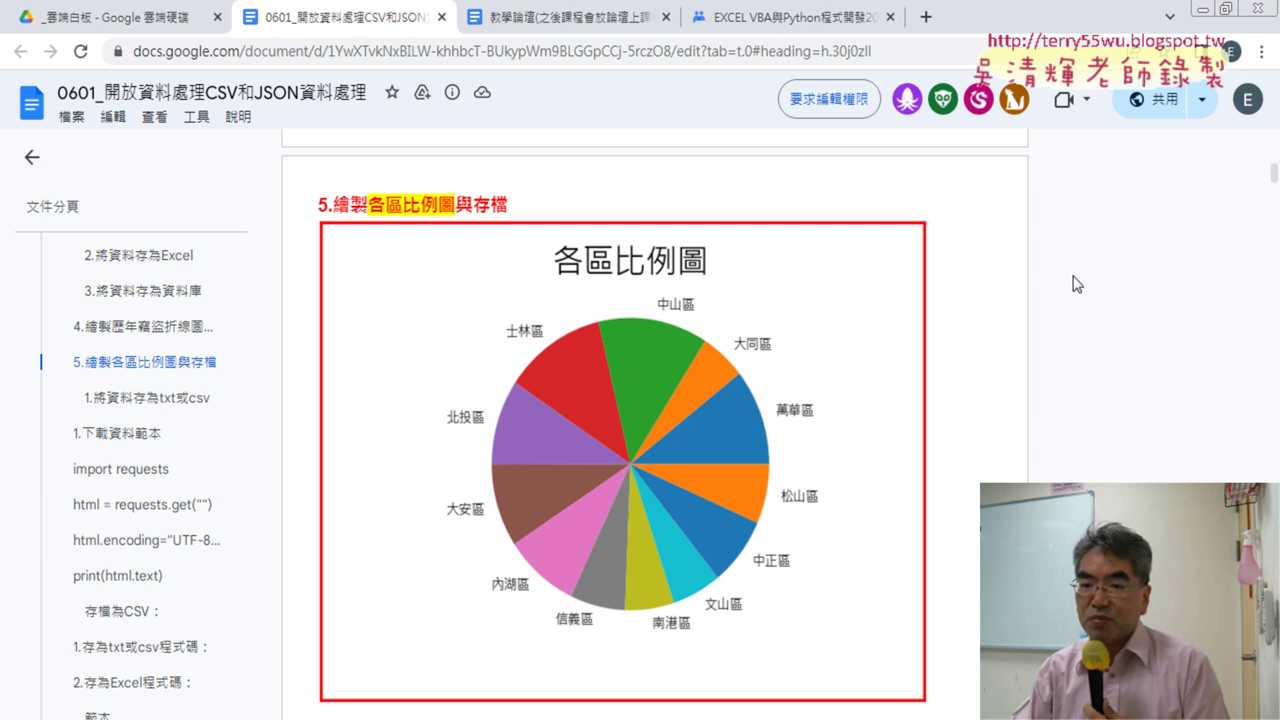
scroll(1075, 284, up, 6)
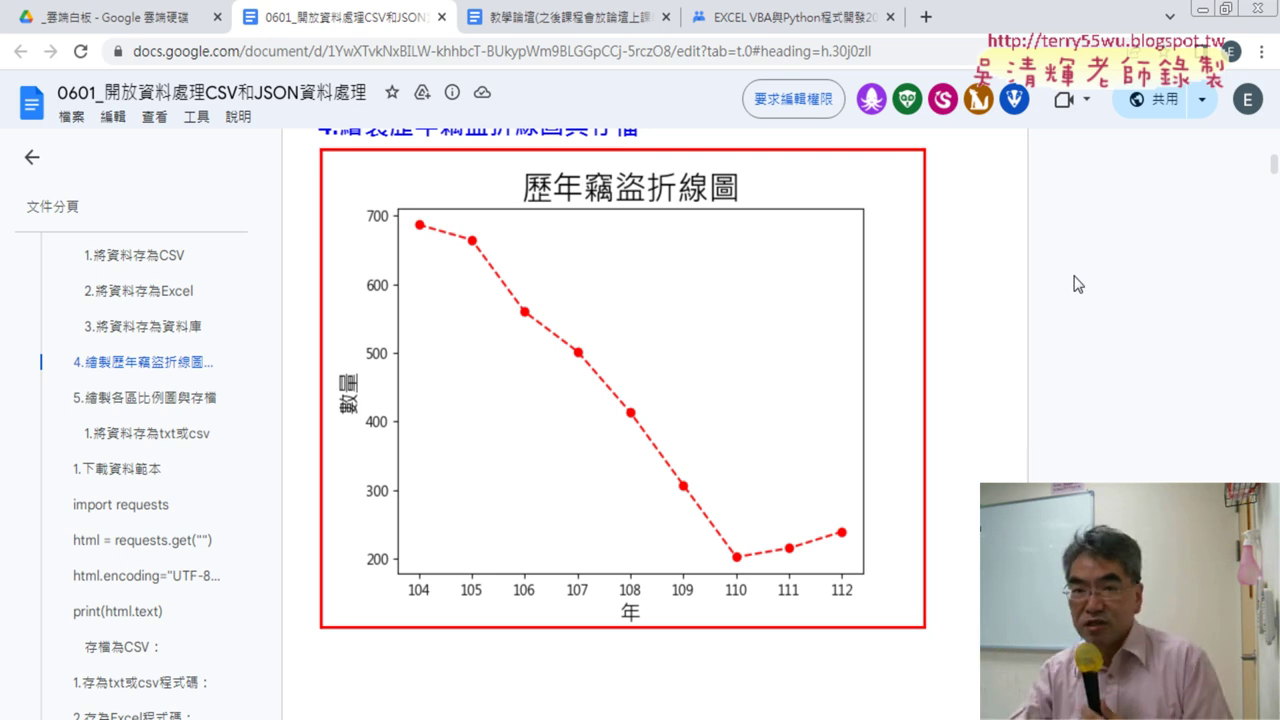
Step: Review the lecture's code sections down to the sqlite3 sample creating tp.db and table tp01
scroll(1009, 342, down, 5)
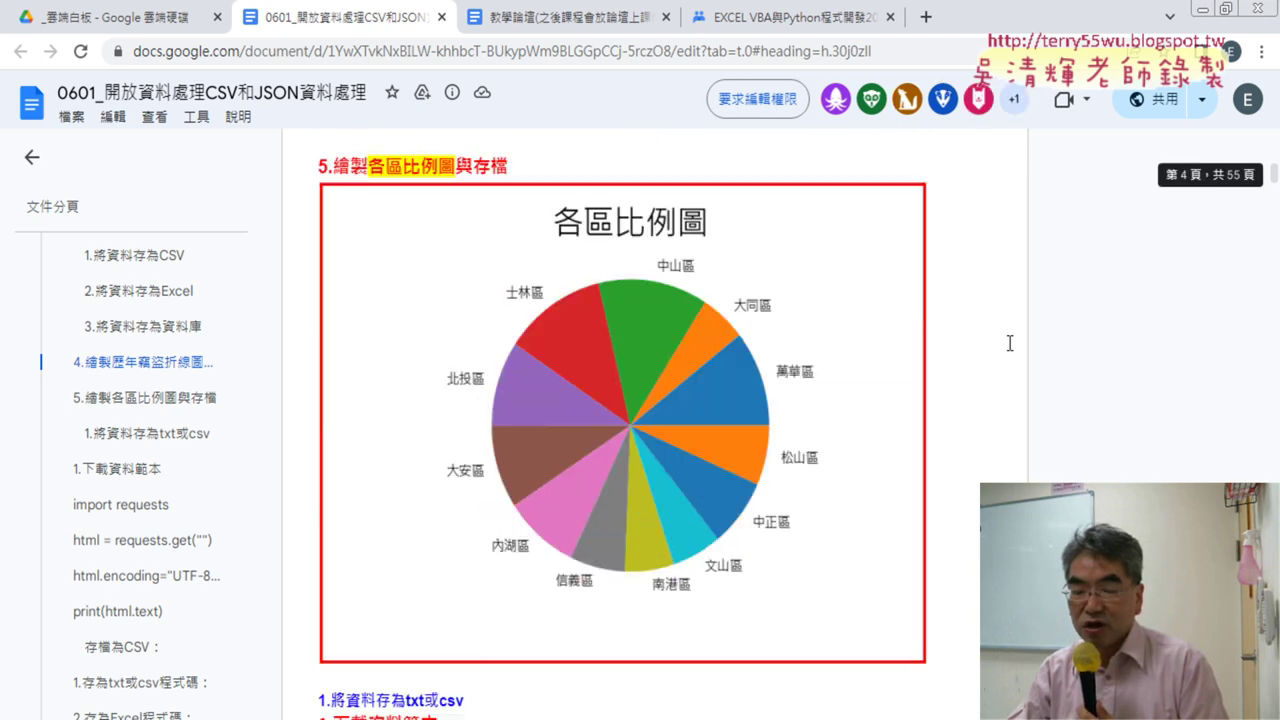
scroll(1009, 342, down, 5)
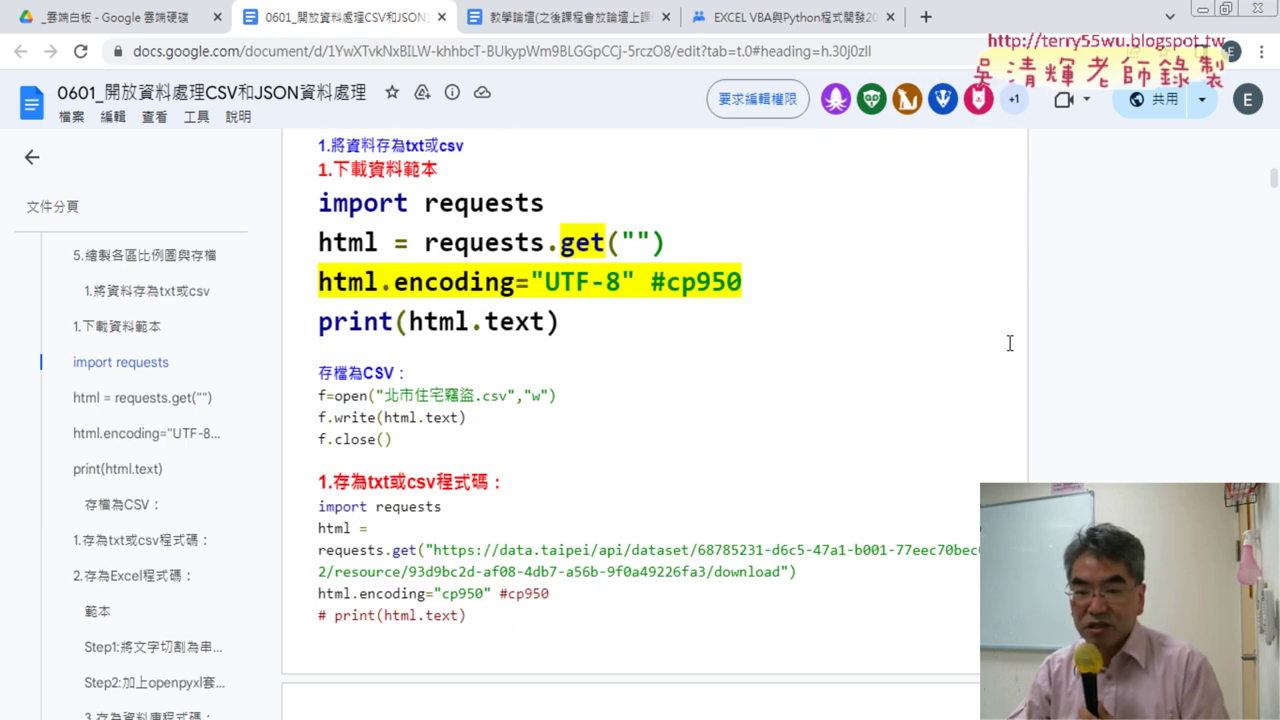
scroll(1009, 343, up, 10)
scroll(1010, 343, up, 5)
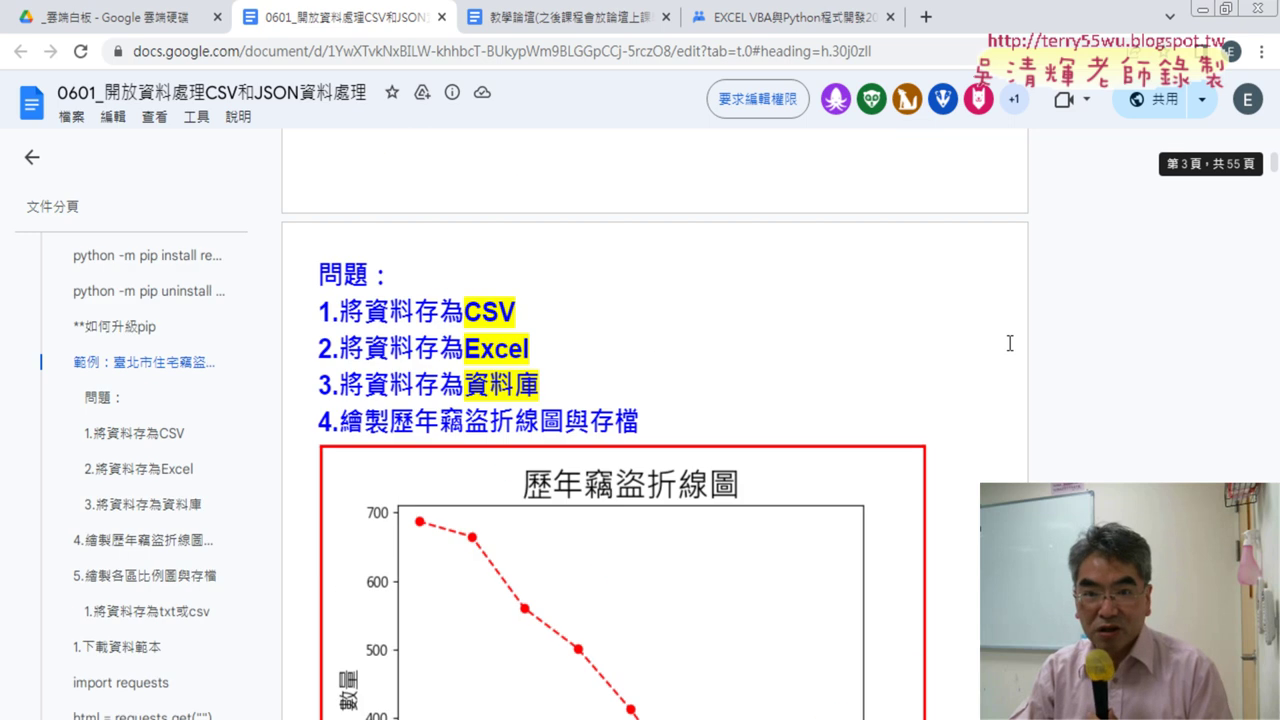
scroll(1010, 343, up, 5)
scroll(1010, 343, up, 5)
scroll(1010, 343, up, 3)
scroll(1010, 343, up, 2)
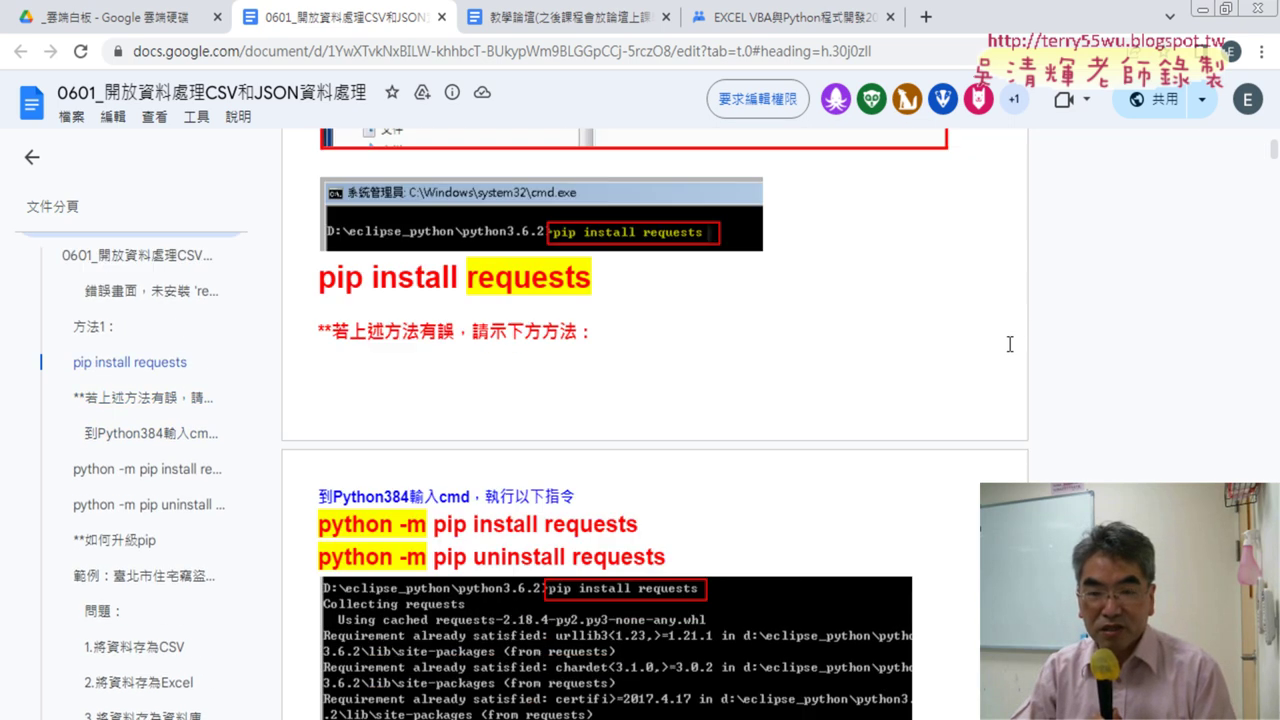
scroll(1010, 343, up, 2)
scroll(1010, 343, up, 3)
scroll(1010, 343, down, 4)
scroll(1010, 343, down, 5)
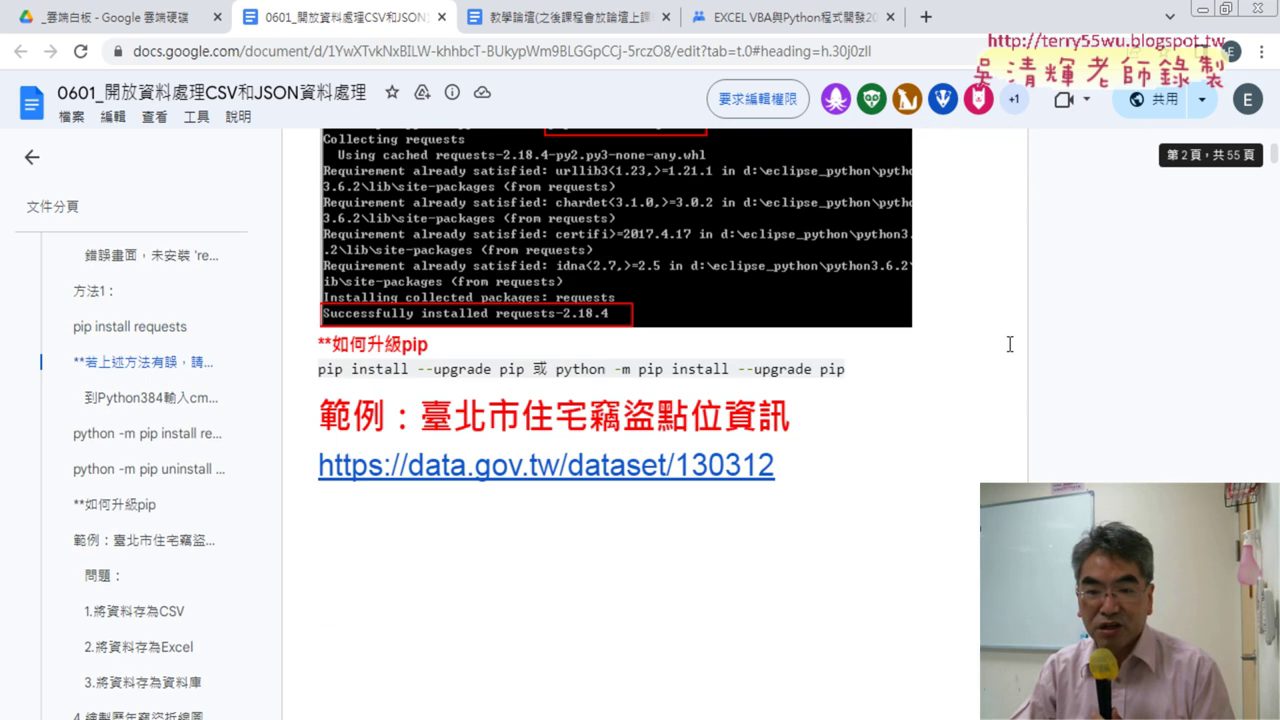
scroll(1011, 348, down, 5)
scroll(1011, 348, down, 5)
scroll(1021, 360, down, 5)
scroll(1021, 360, down, 5)
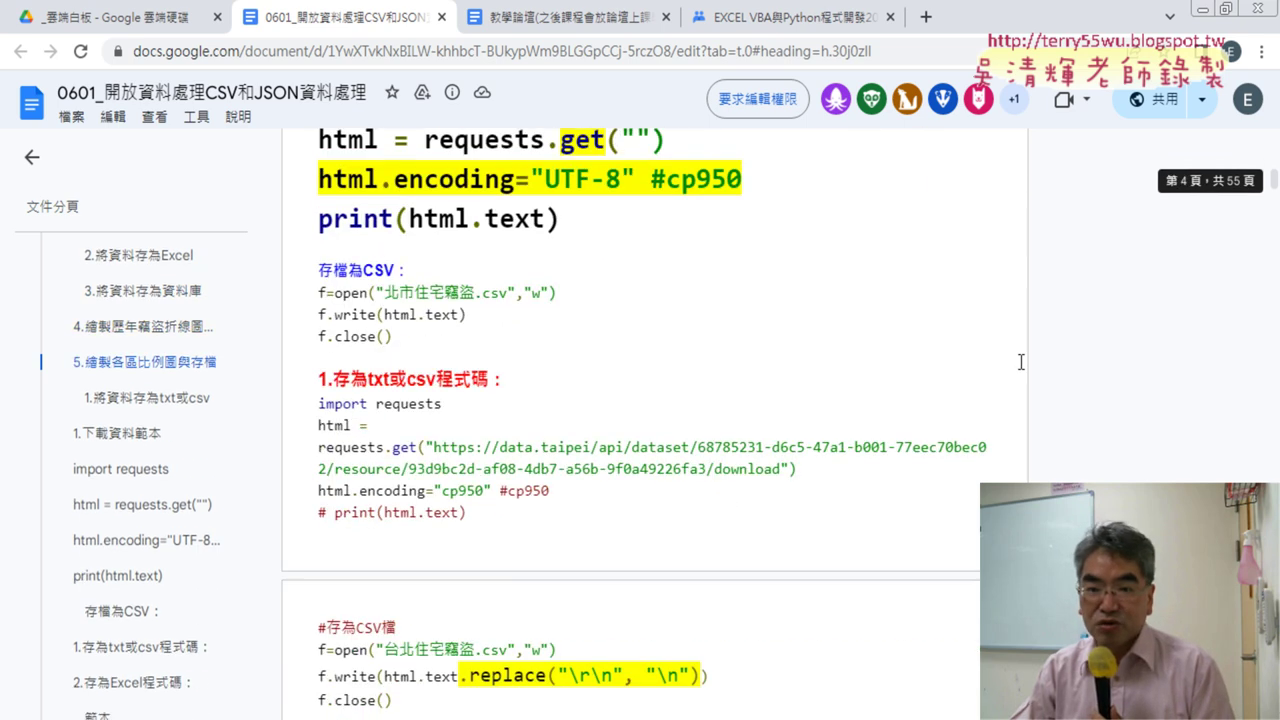
scroll(1021, 360, down, 5)
scroll(1021, 362, down, 5)
scroll(1021, 364, down, 3)
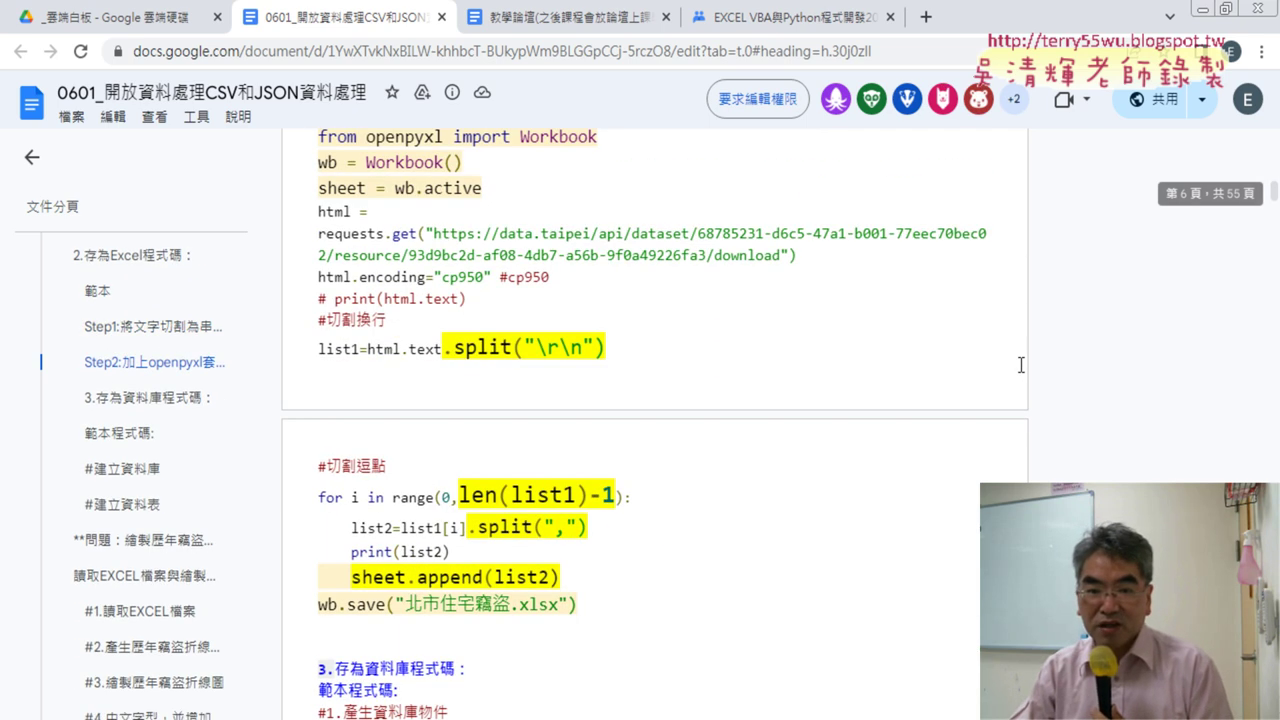
scroll(1021, 364, down, 2)
scroll(1021, 364, down, 1)
scroll(1021, 364, down, 3)
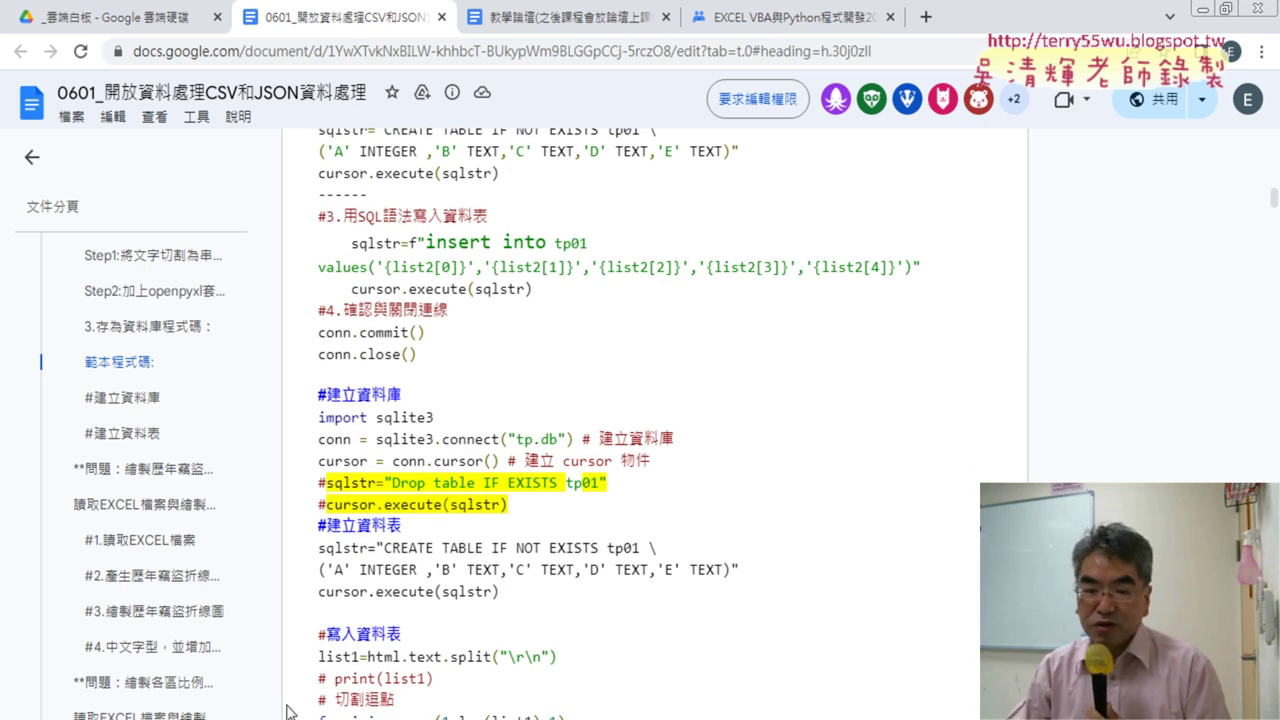
Step: Glance at the teaching-forum doc and the Groups 7th-session post, then return to the 0601 lecture
click(565, 17)
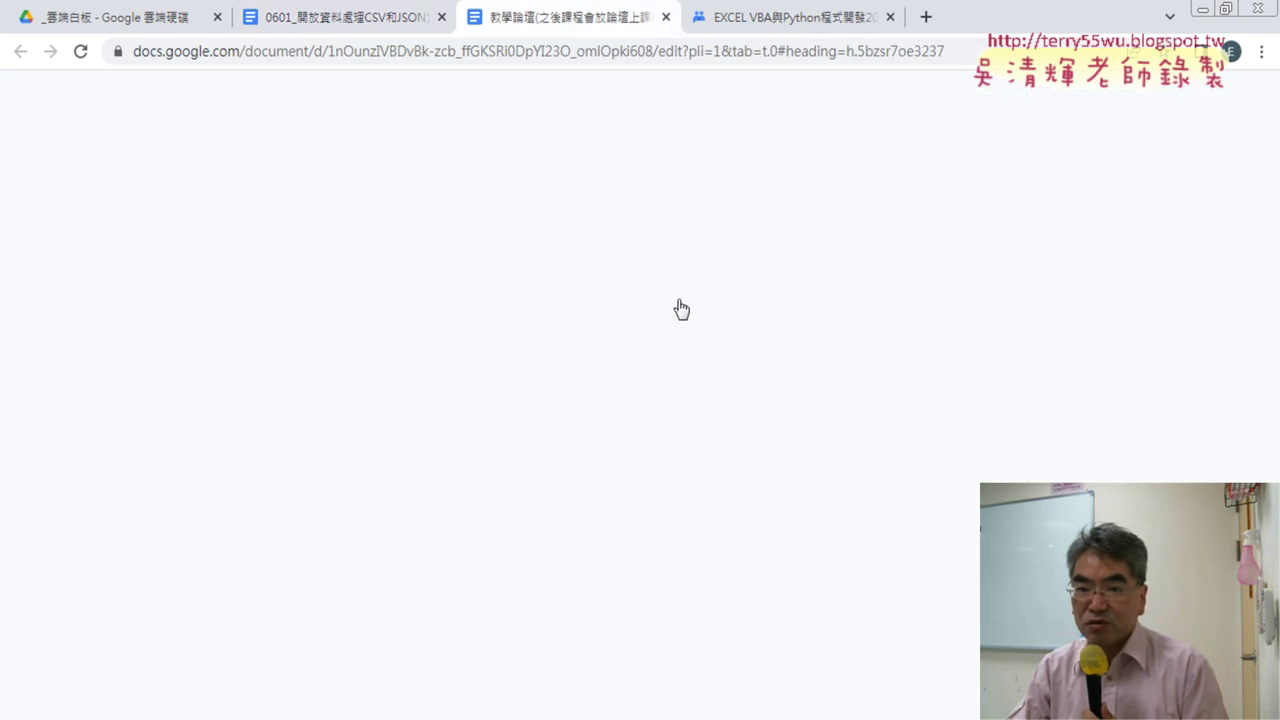
click(797, 20)
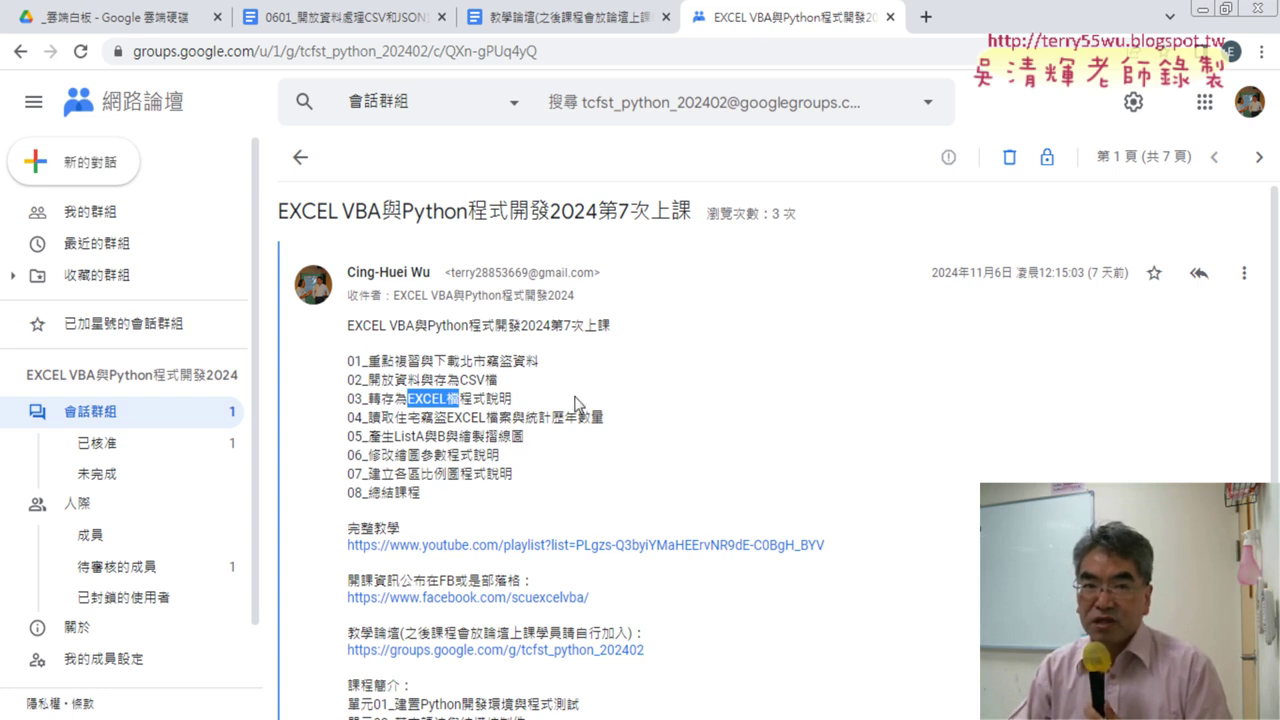
click(377, 26)
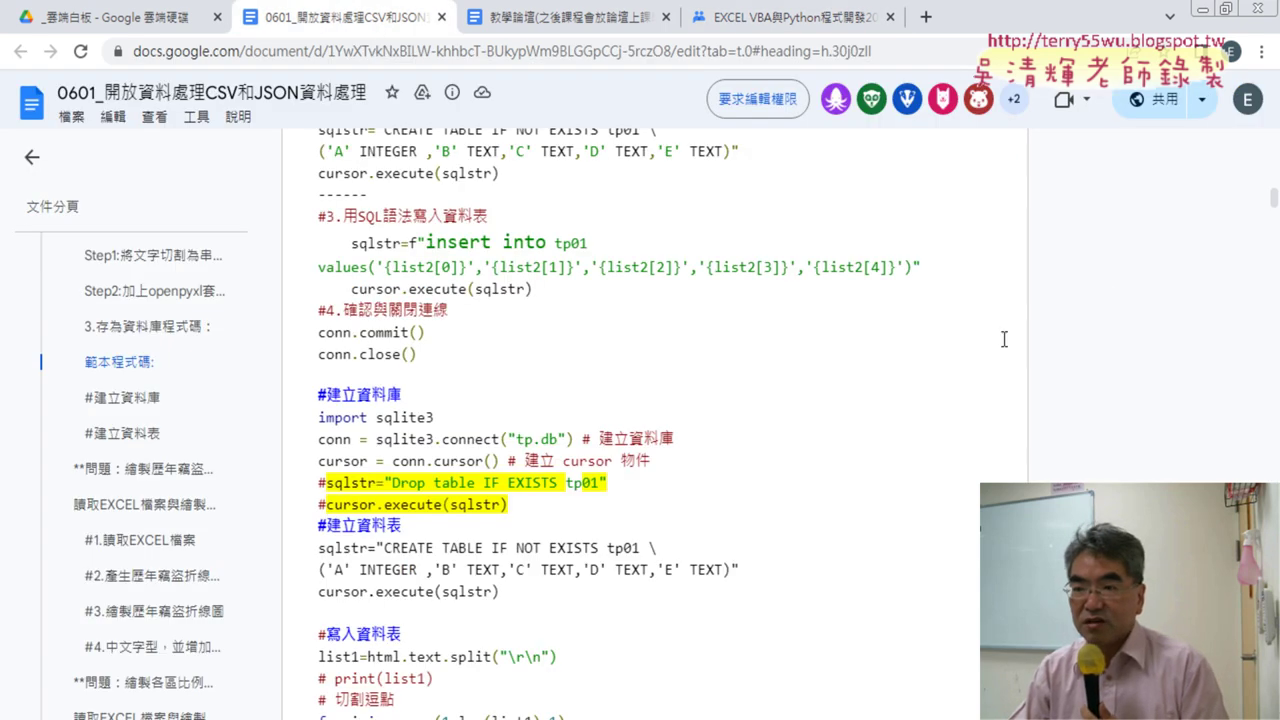
Step: Open the 臺中市住宅竊盜資訊 dataset page via the lecture's data.gov.tw/dataset/103452 link
drag(1275, 206, 1275, 256)
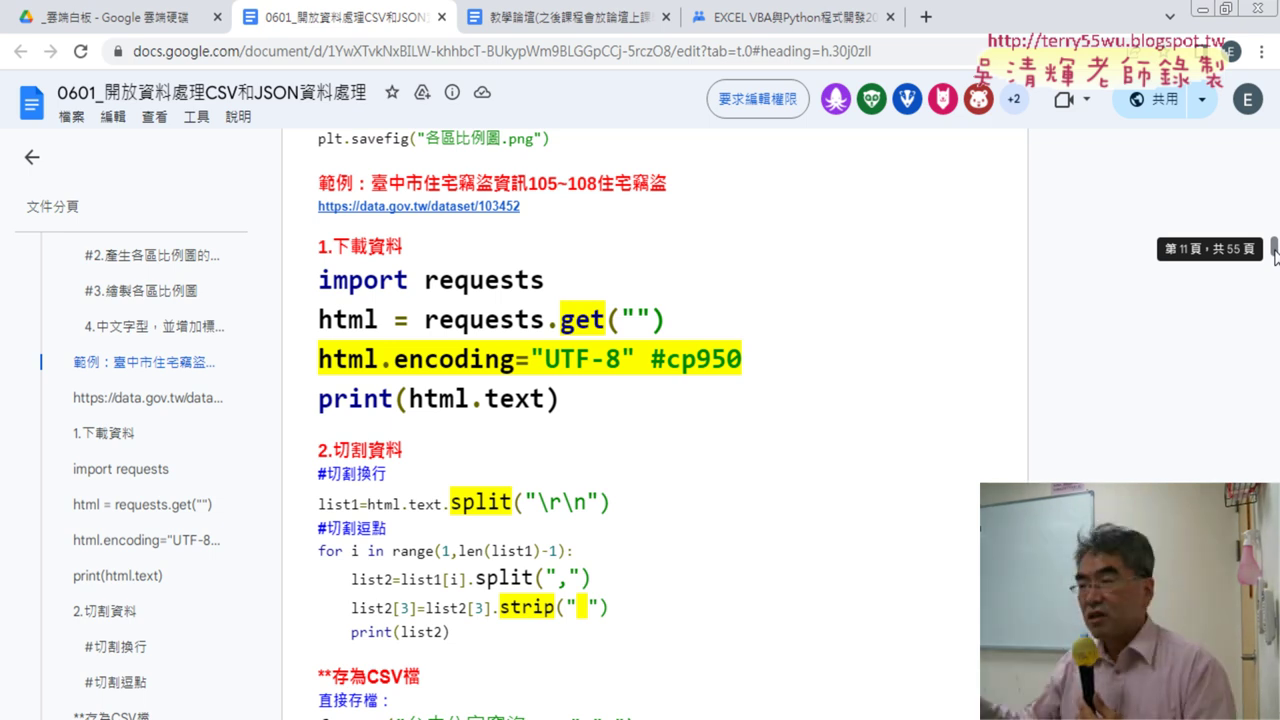
click(487, 207)
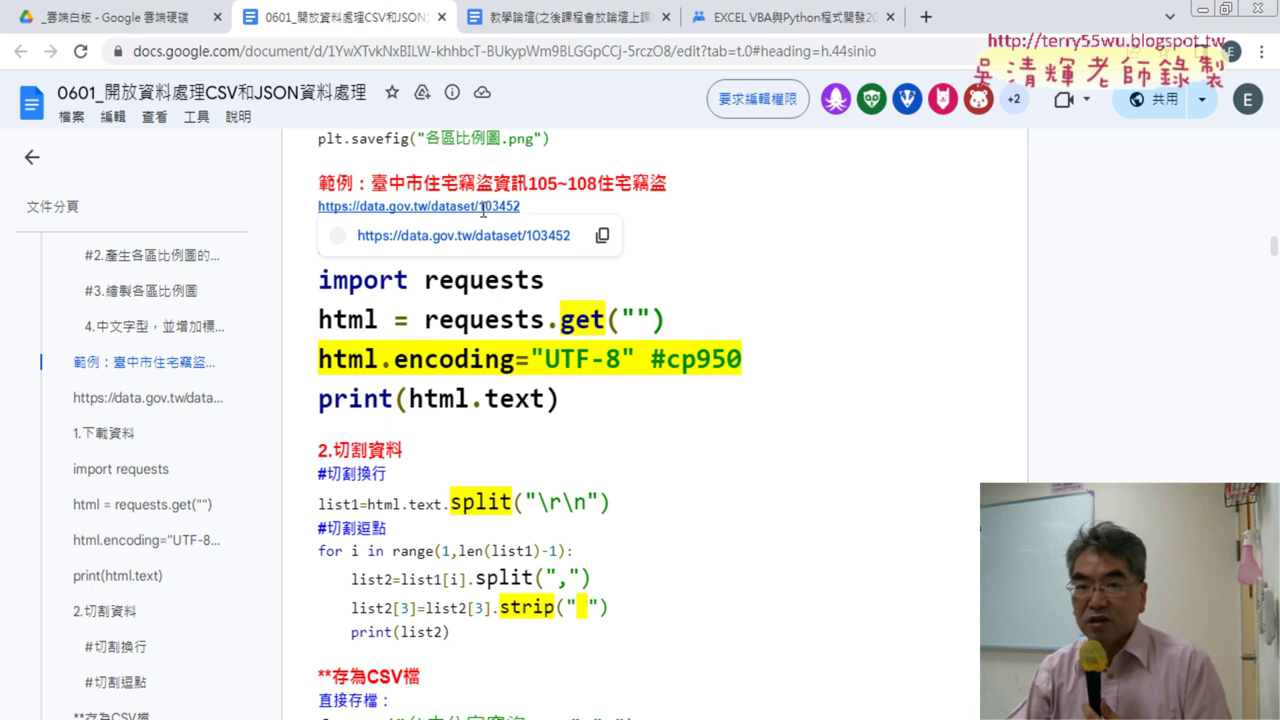
click(470, 236)
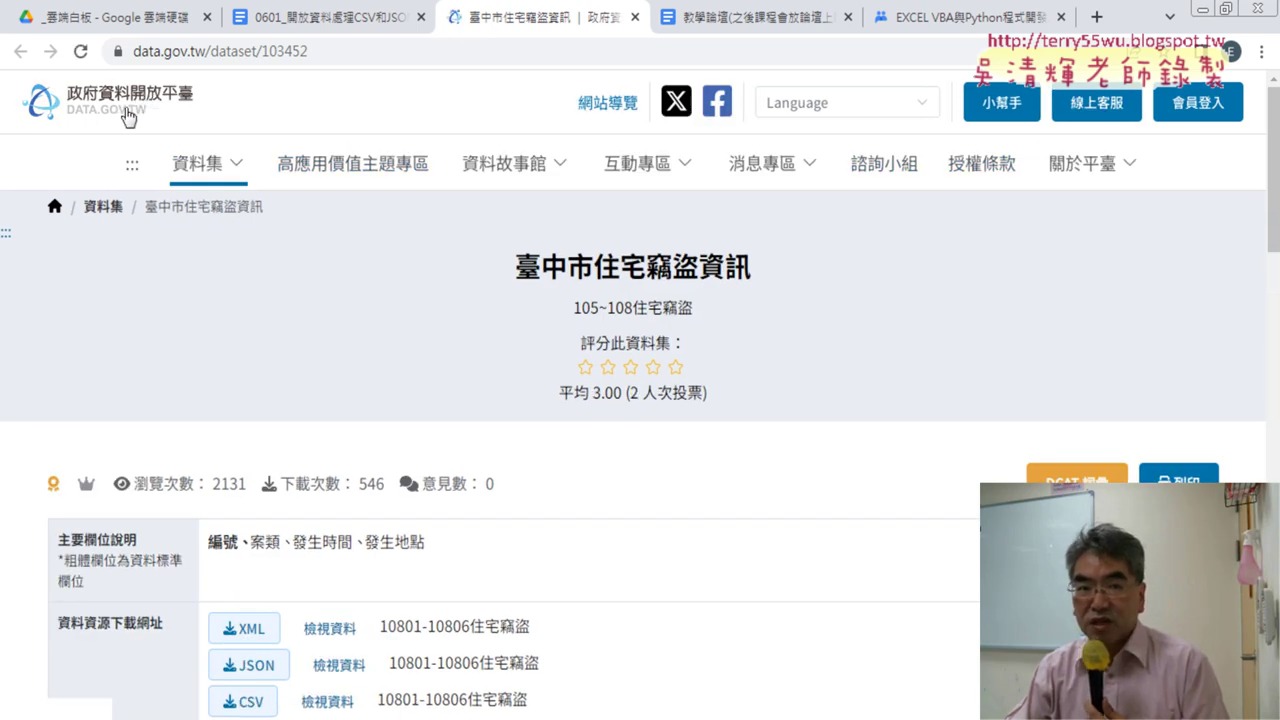
Step: Go back to the data.gov.tw home page using the 政府資料開放平臺 logo
click(115, 103)
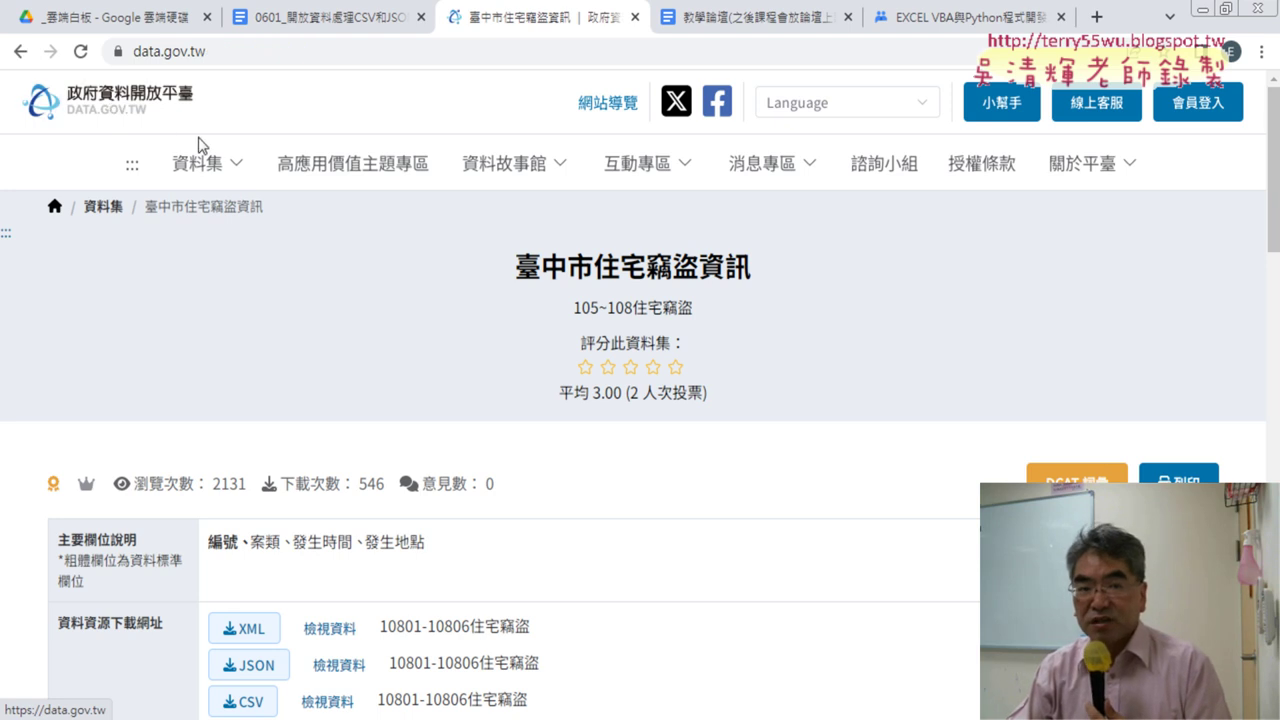
mouse_move(220, 173)
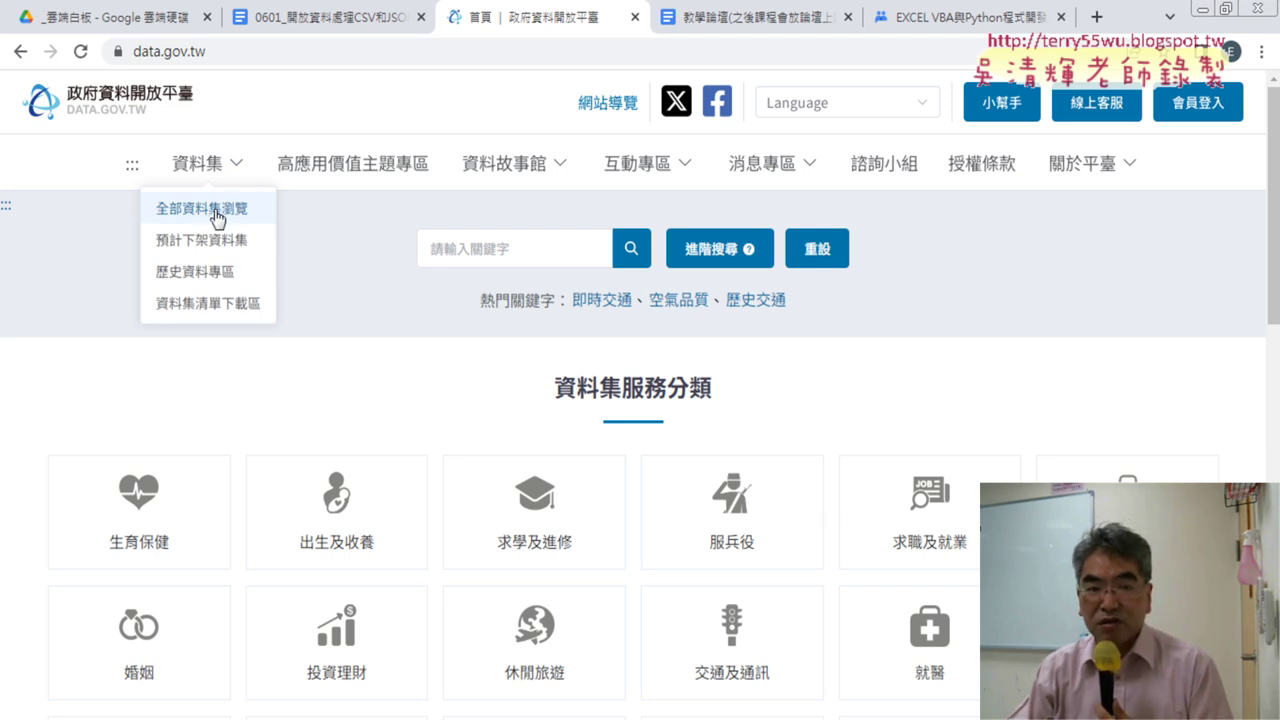
Step: Browse all data.gov.tw datasets and highlight the 檔案格式 filter showing 40723 CSV and 15660 JSON
click(217, 212)
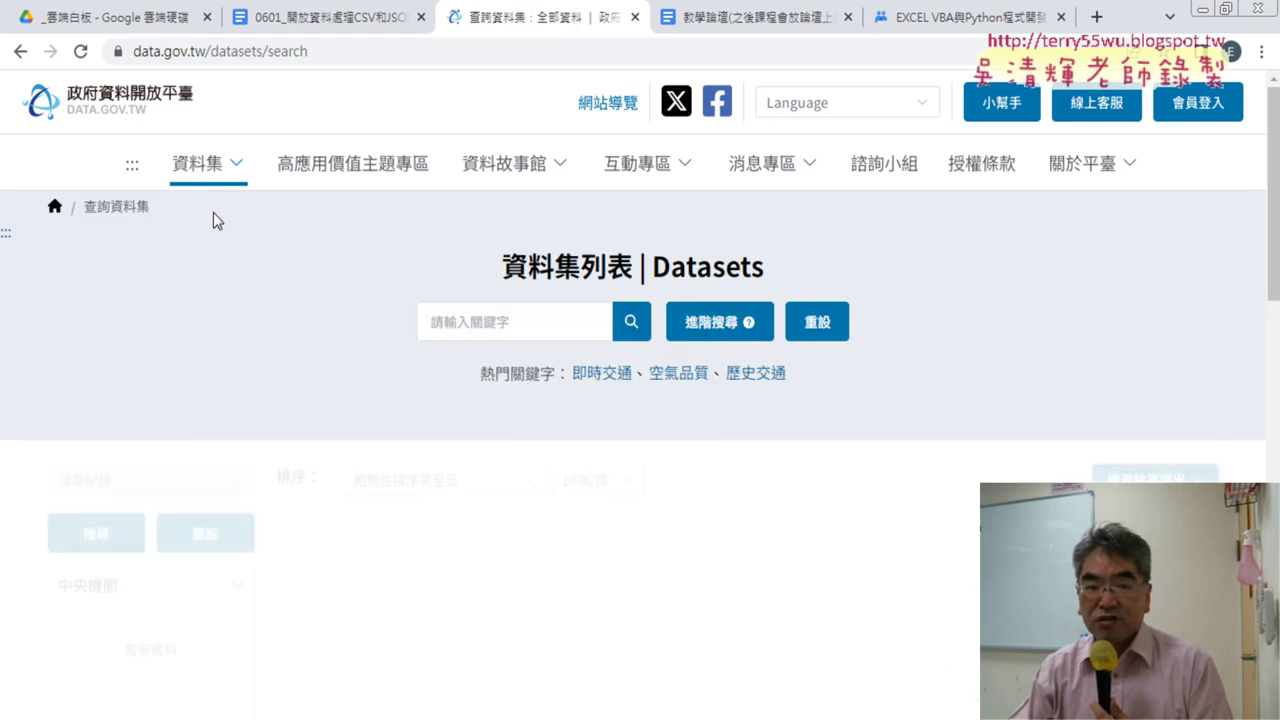
scroll(140, 250, down, 3)
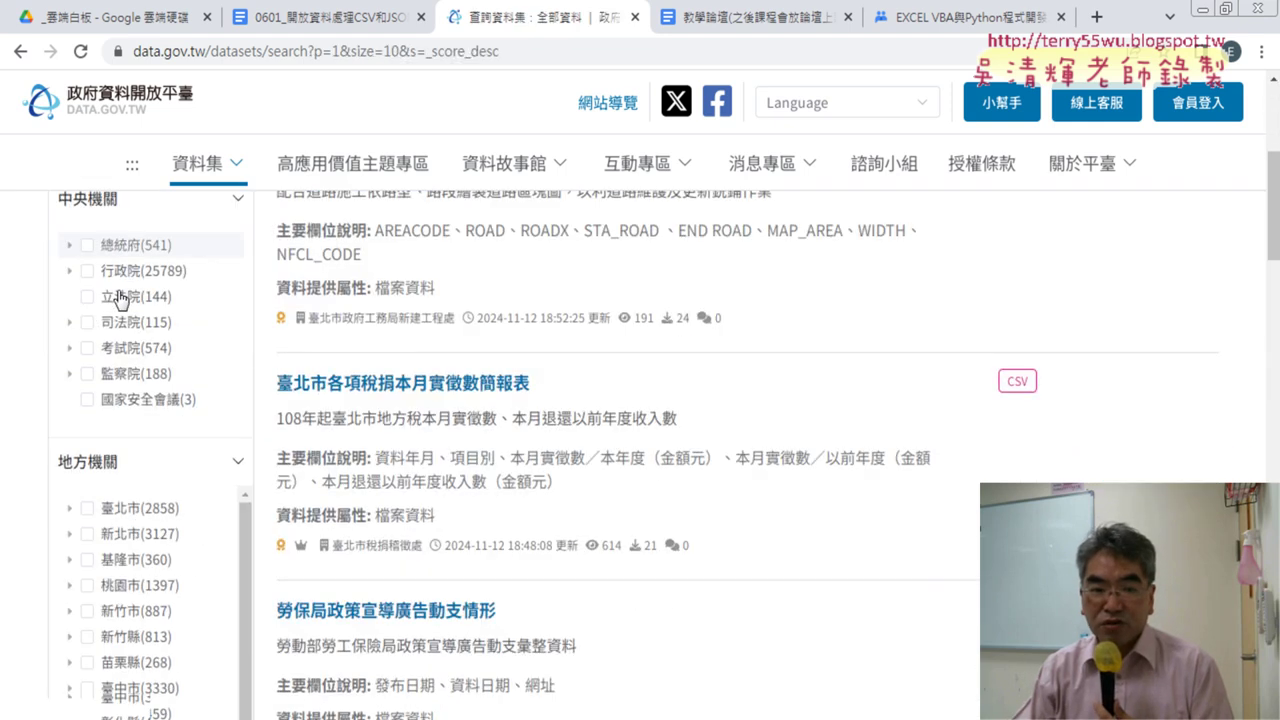
scroll(115, 260, down, 4)
scroll(108, 300, down, 2)
scroll(112, 345, down, 3)
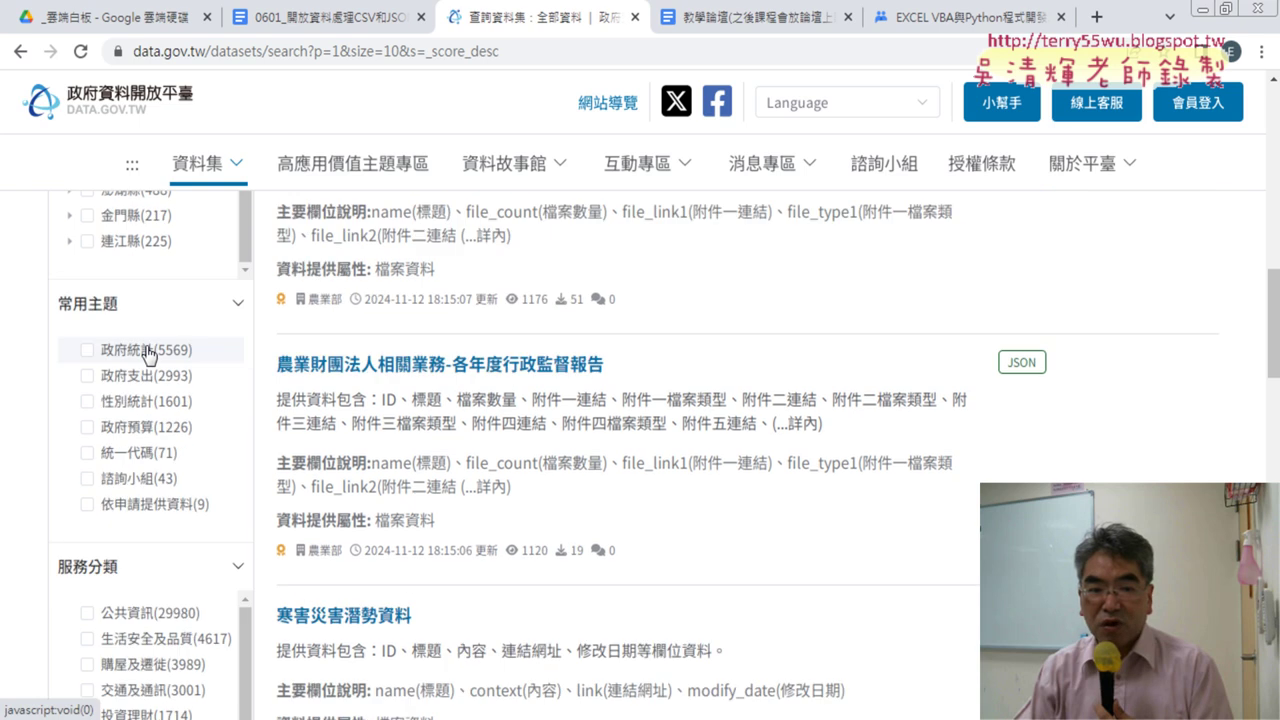
scroll(216, 372, down, 4)
scroll(216, 372, down, 5)
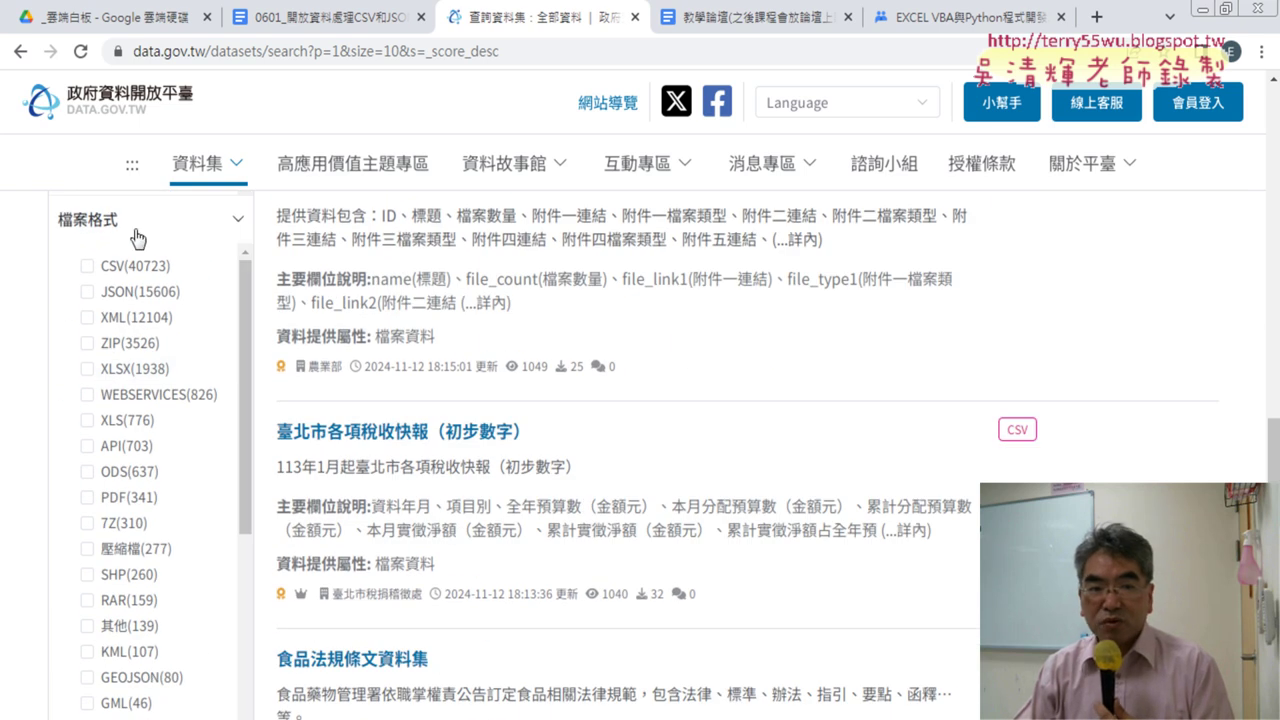
drag(58, 222, 117, 227)
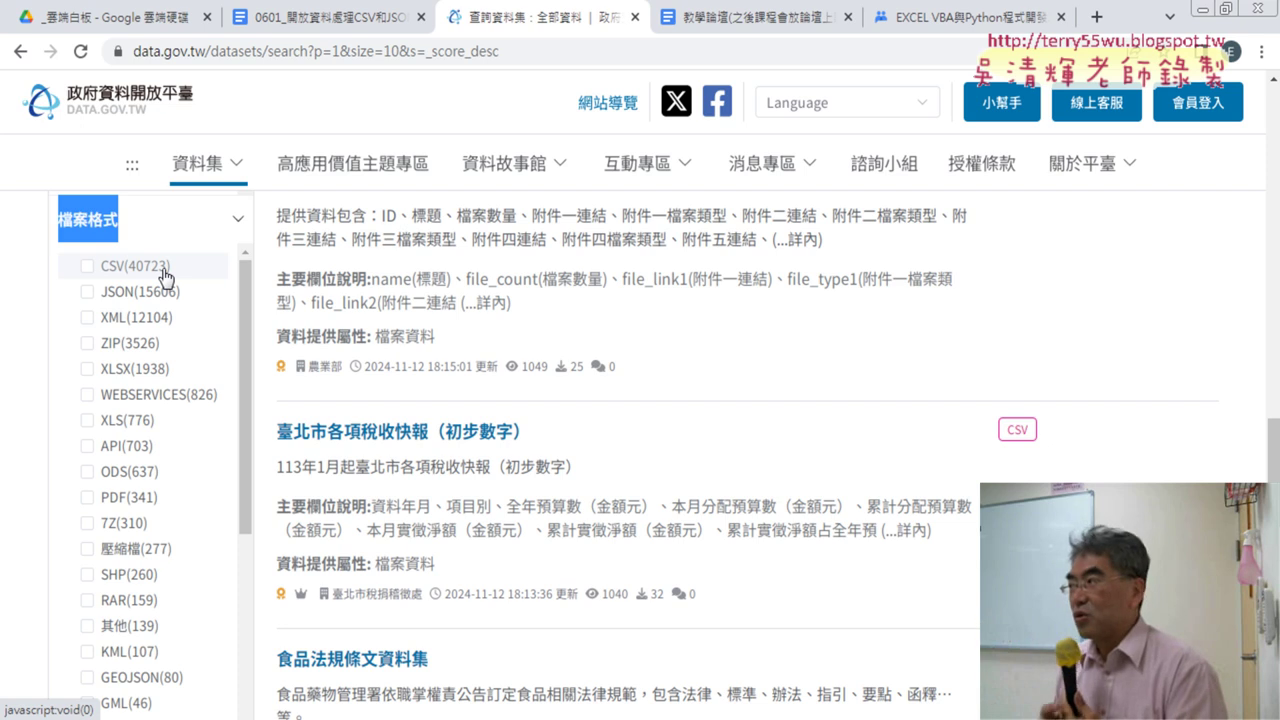
Step: Back in the lecture document, scroll up to the #3 yearly burglary line chart for years 104–112
click(324, 24)
scroll(450, 545, up, 2)
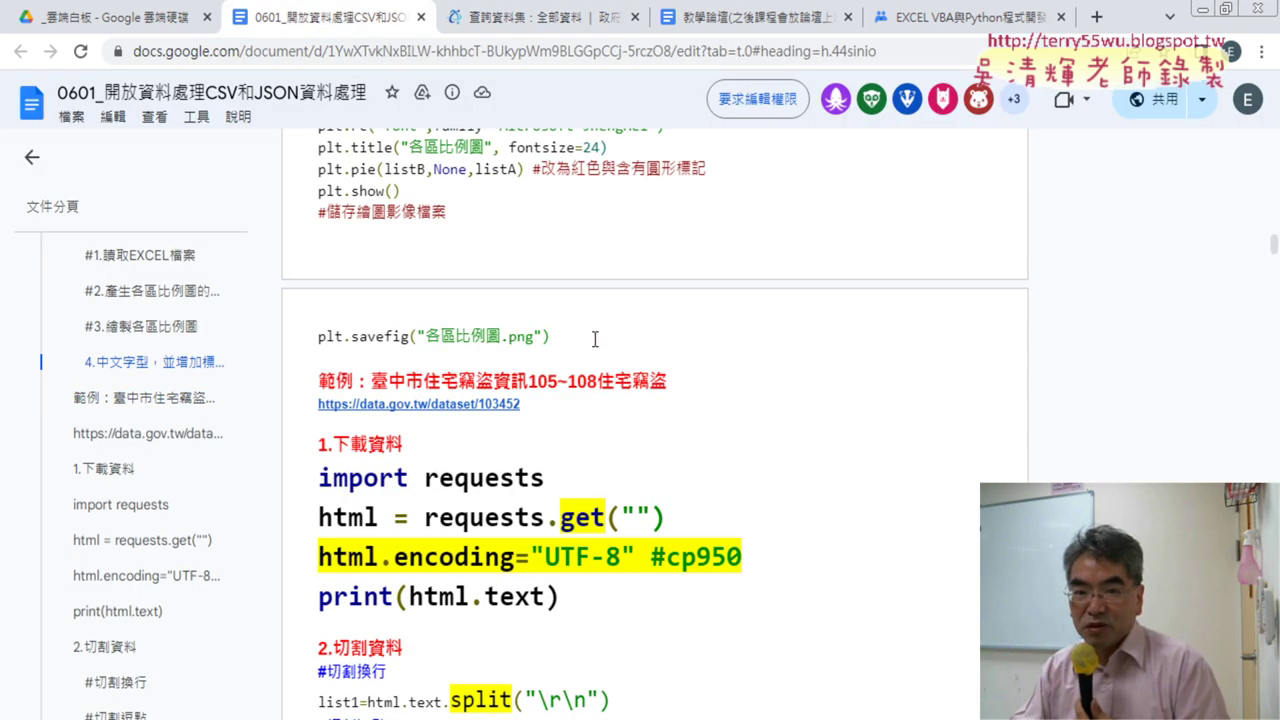
scroll(450, 545, up, 2)
scroll(526, 511, up, 4)
scroll(526, 511, up, 3)
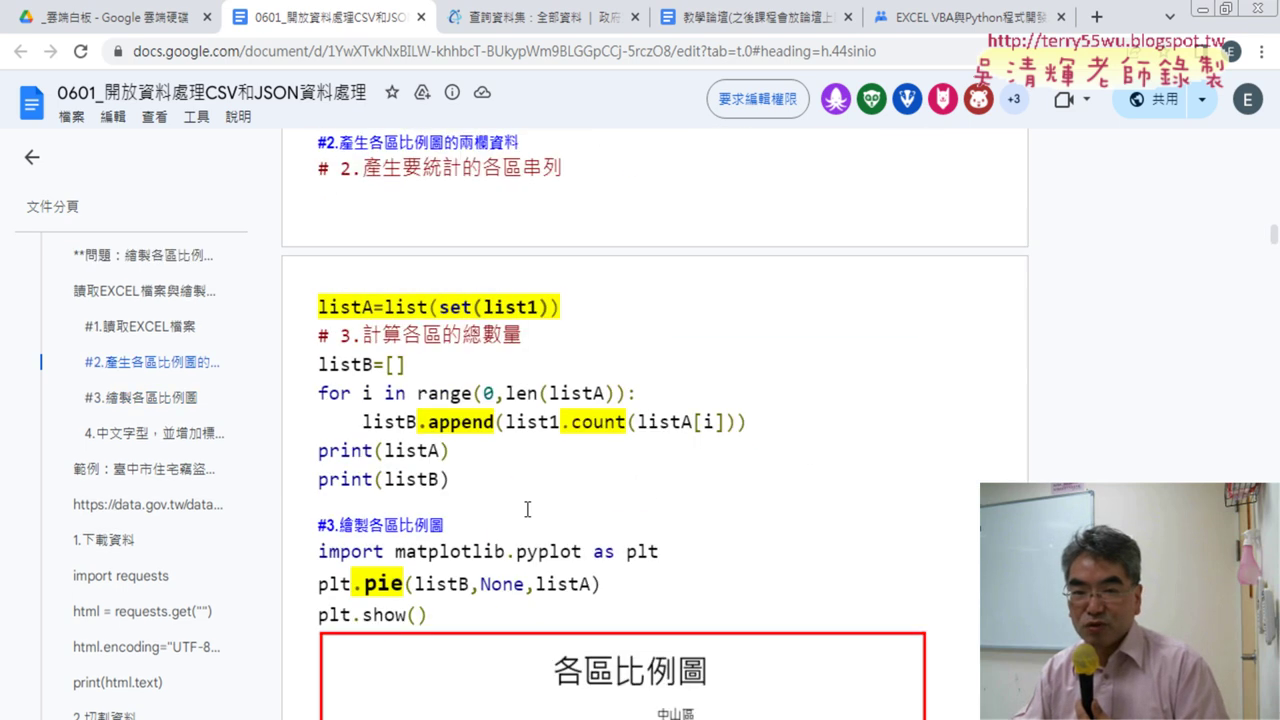
scroll(526, 511, up, 4)
scroll(526, 511, up, 4)
scroll(527, 509, up, 3)
scroll(528, 505, up, 4)
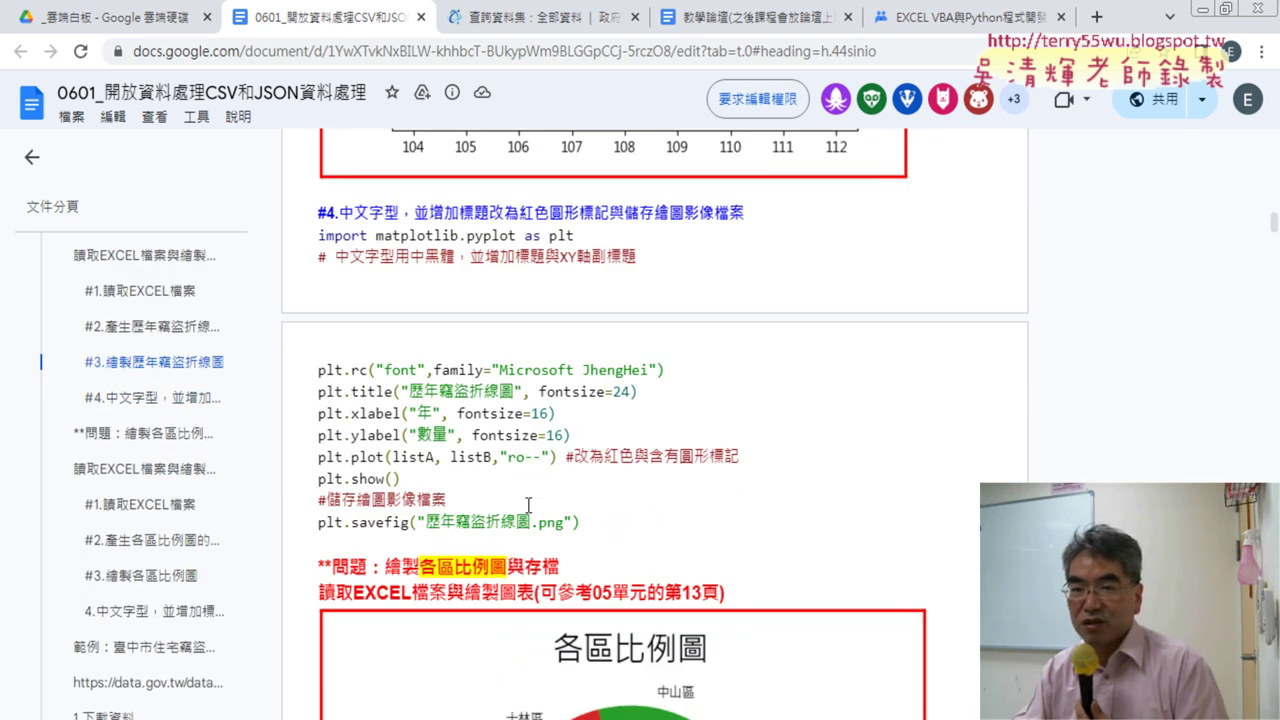
scroll(541, 483, up, 2)
scroll(543, 480, up, 2)
scroll(543, 486, up, 1)
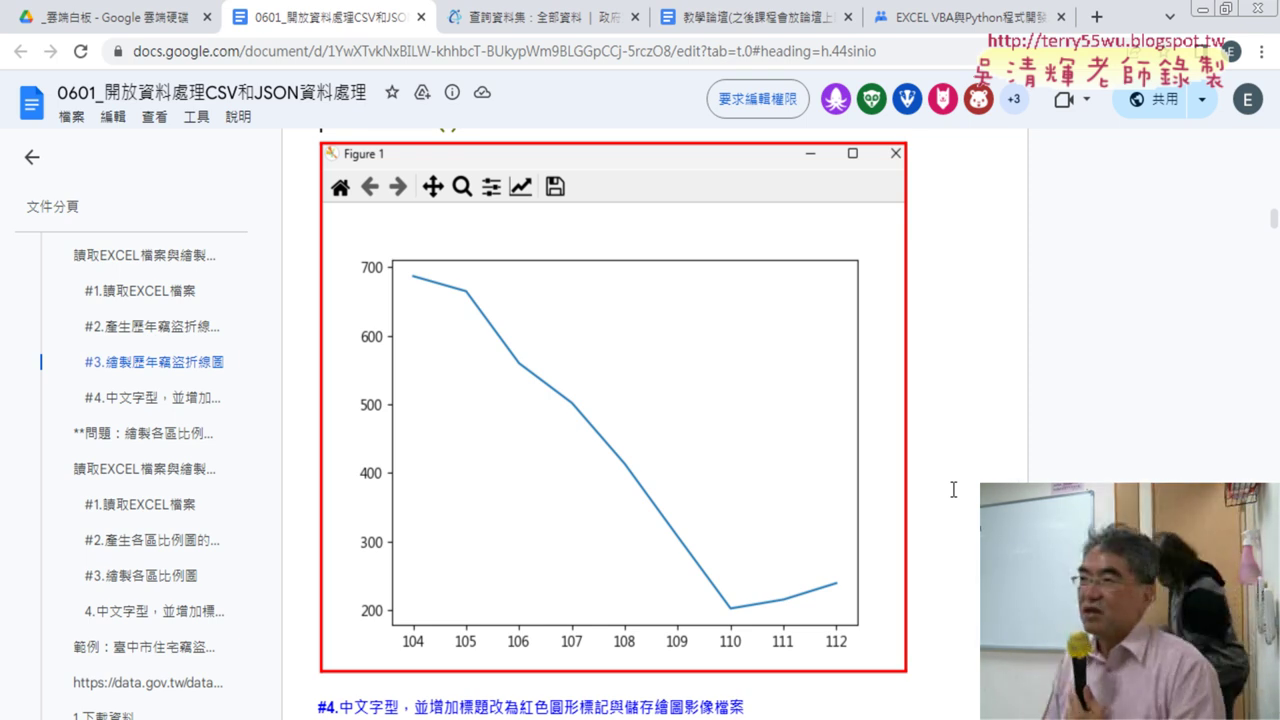
Step: Scroll down through the lecture and highlight 汽車 in the output file name
scroll(955, 492, down, 4)
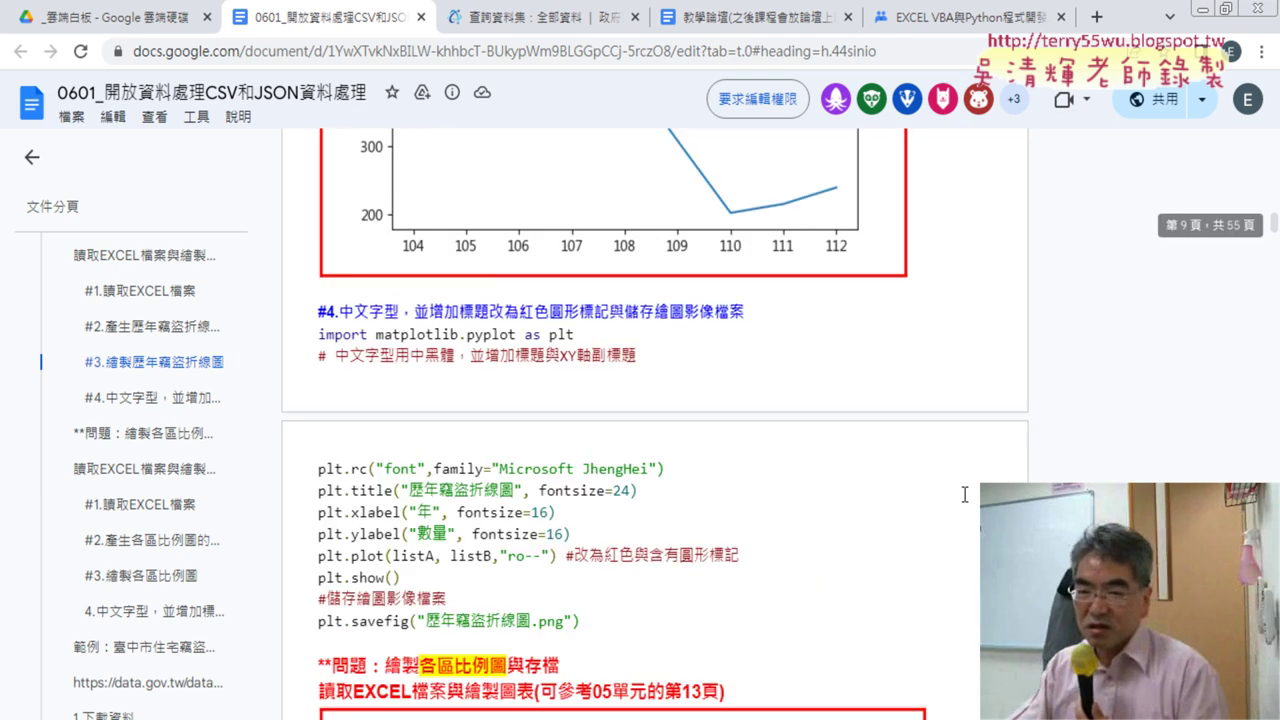
scroll(960, 494, down, 3)
scroll(965, 496, down, 2)
scroll(965, 496, down, 5)
scroll(964, 497, down, 3)
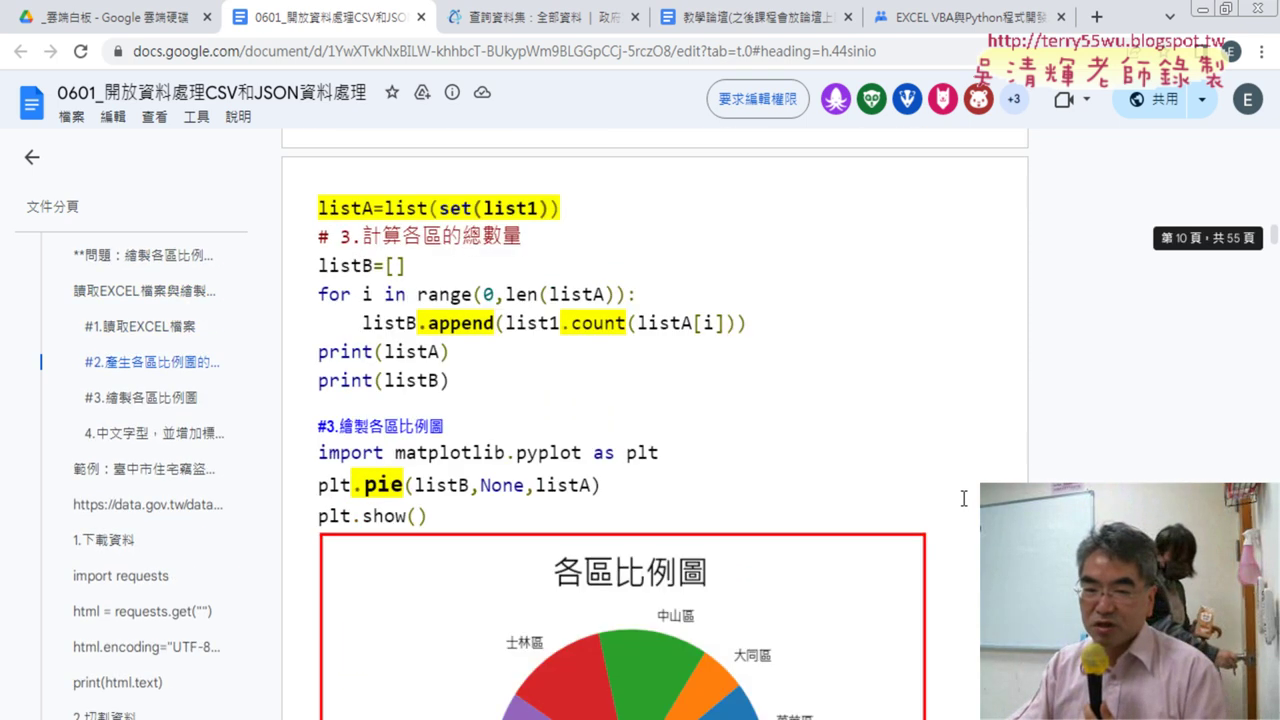
scroll(964, 497, down, 4)
scroll(963, 498, down, 5)
scroll(963, 498, down, 5)
scroll(963, 499, down, 4)
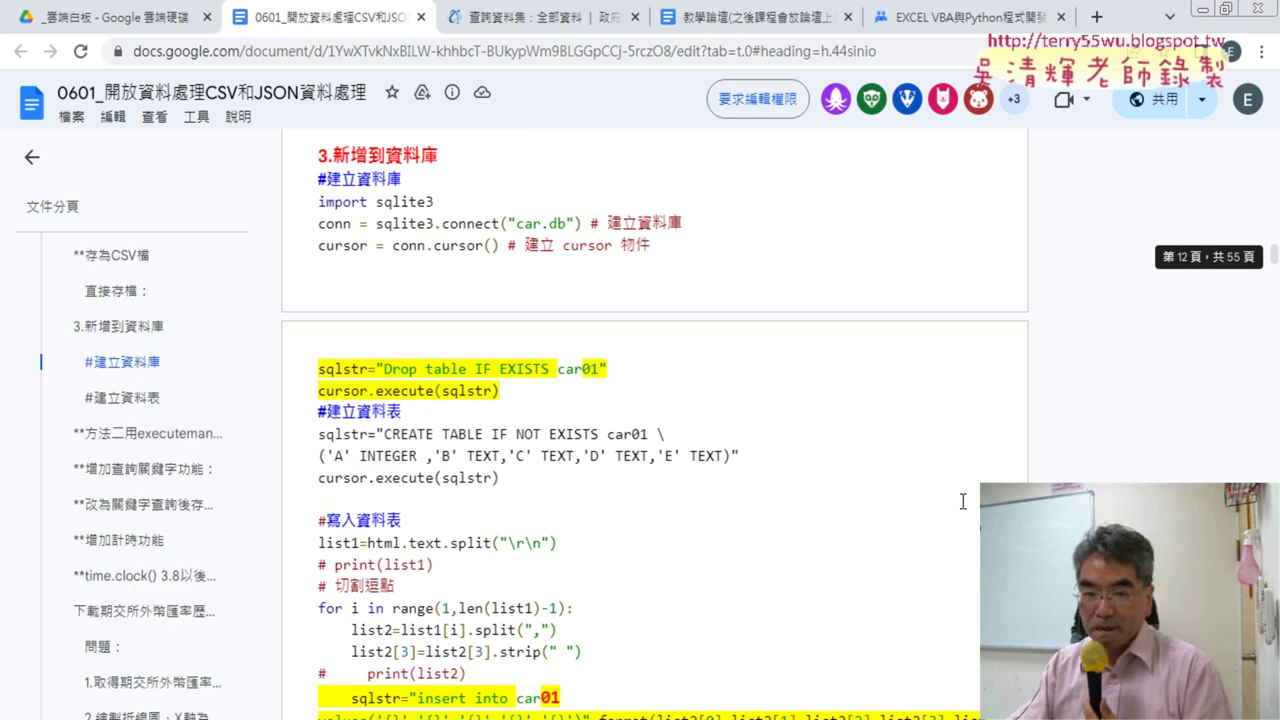
scroll(963, 501, down, 5)
scroll(963, 503, down, 4)
scroll(962, 503, down, 6)
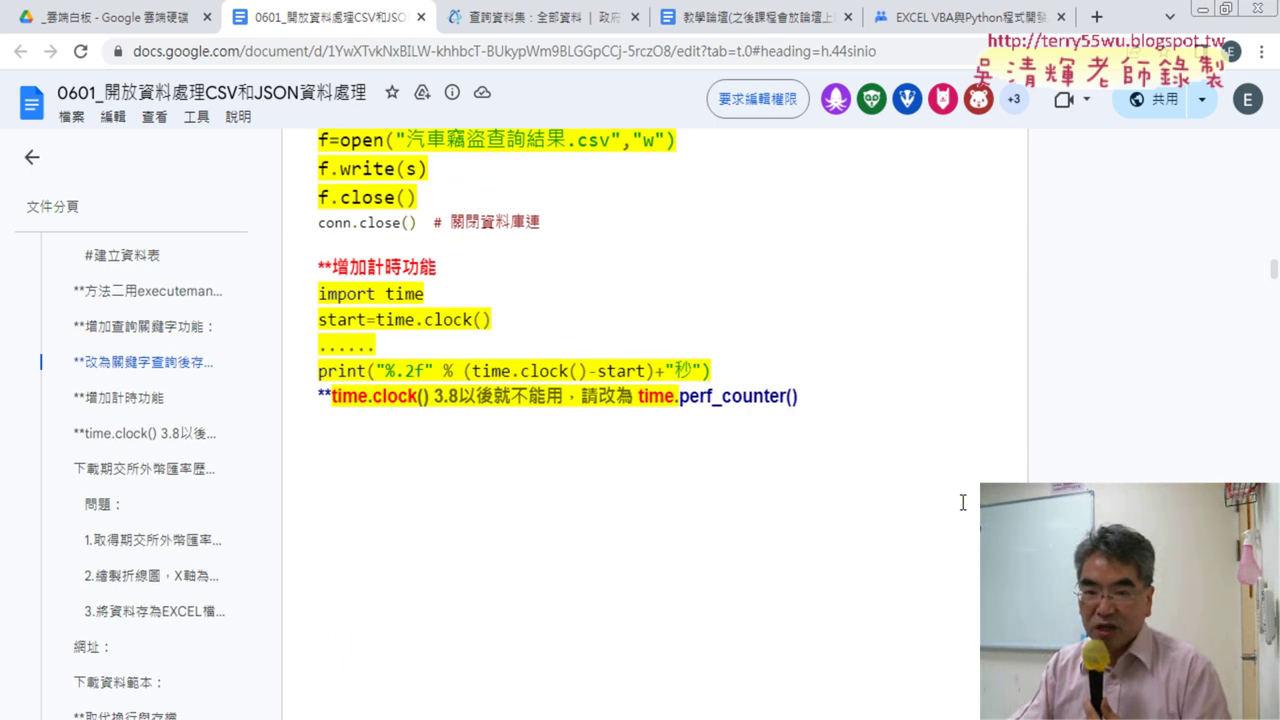
scroll(962, 503, up, 3)
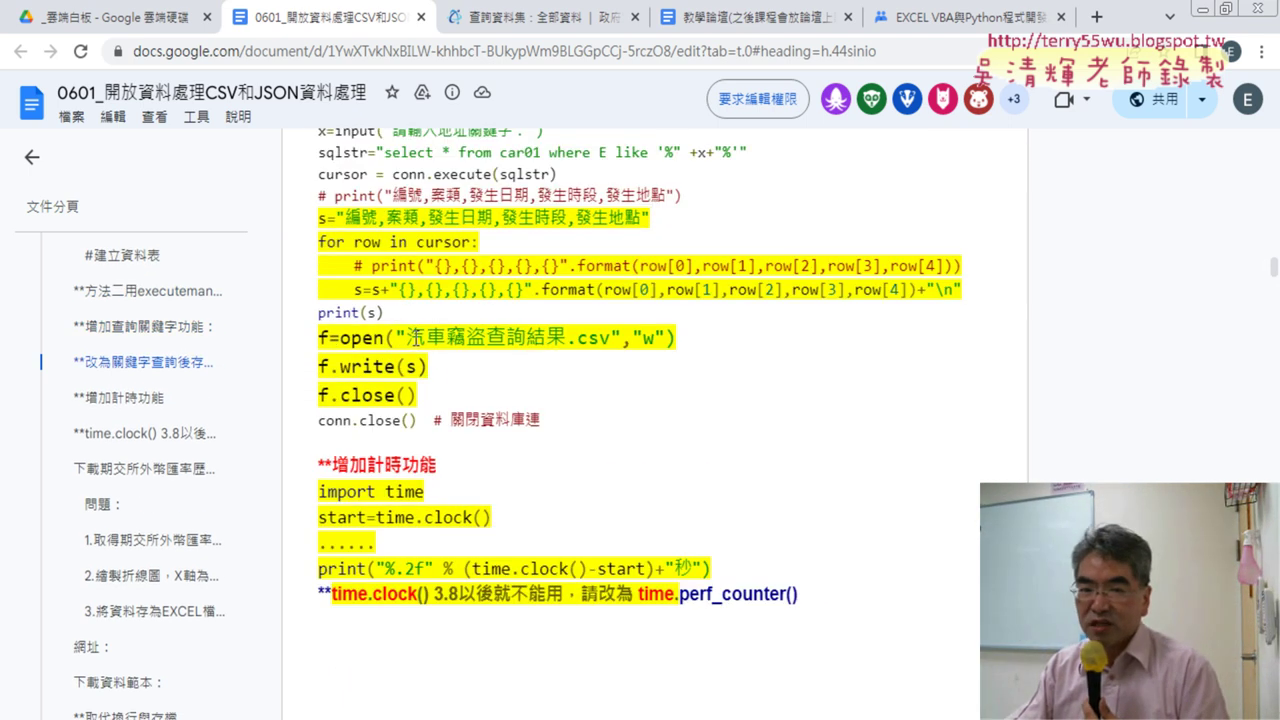
drag(406, 337, 446, 337)
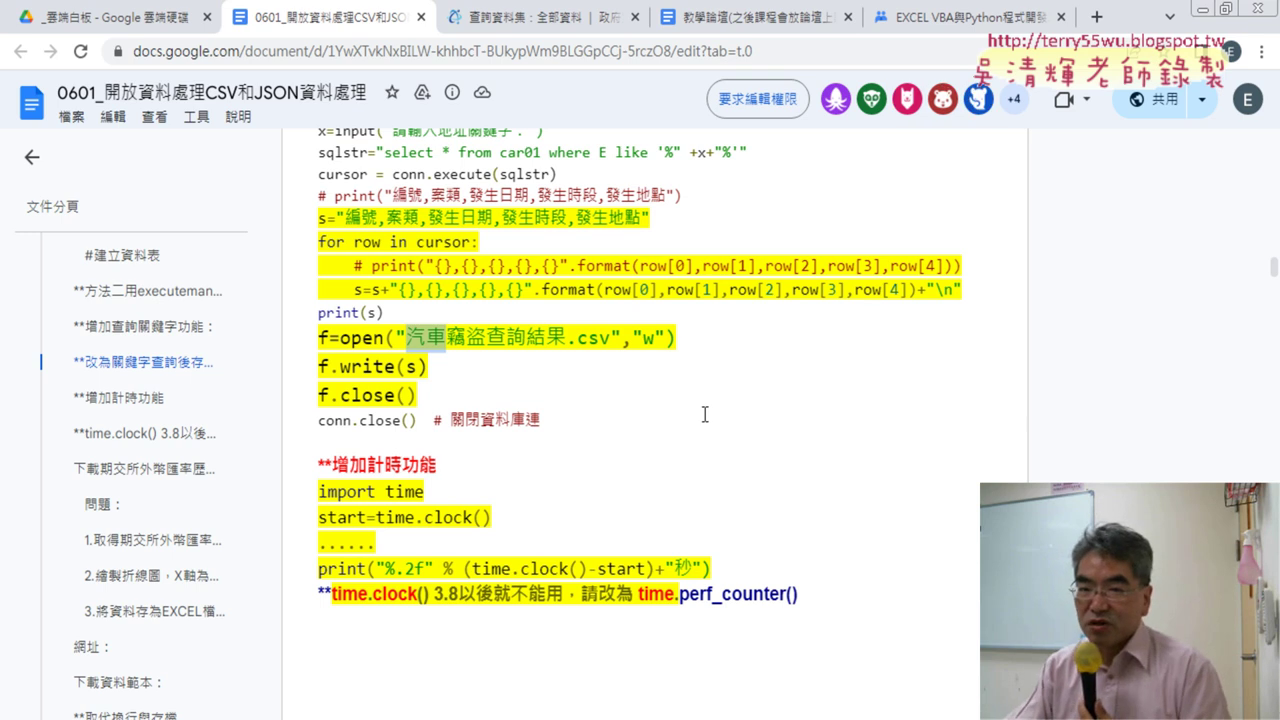
Step: Continue down to the 2.JSON section listing four steps for extracting API data
scroll(914, 466, down, 2)
scroll(914, 466, down, 3)
scroll(916, 467, down, 5)
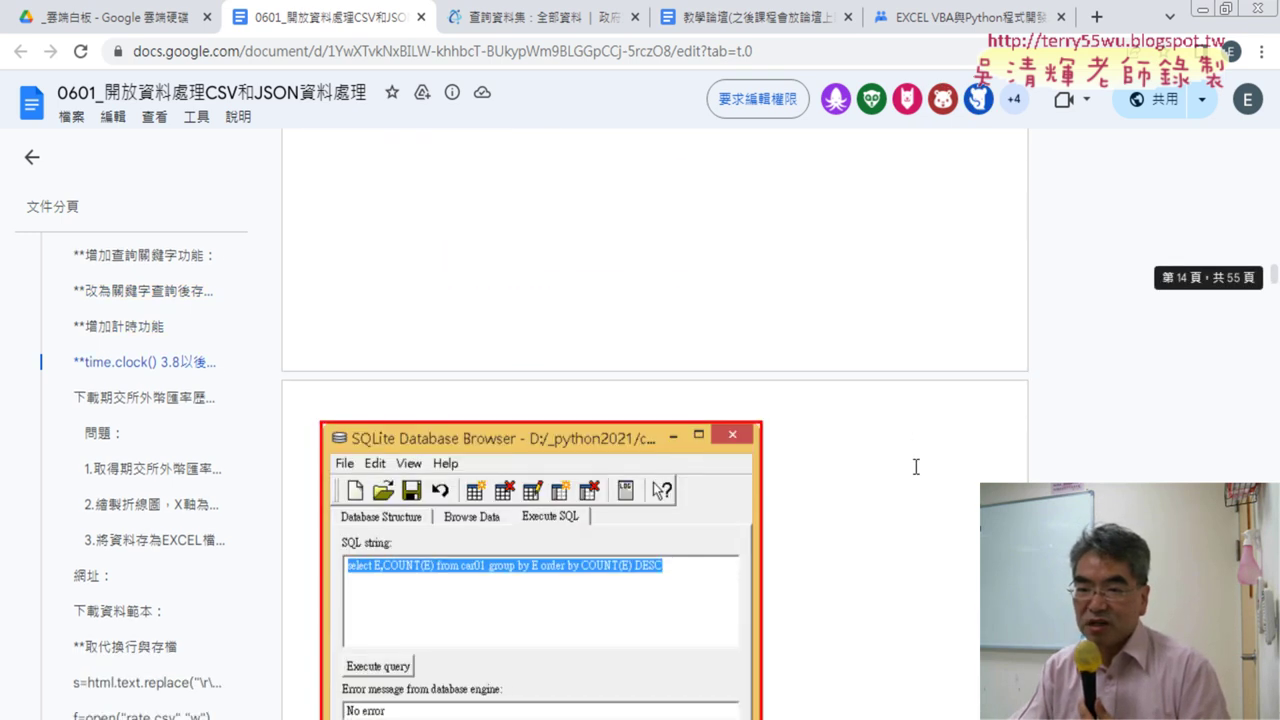
scroll(915, 466, down, 5)
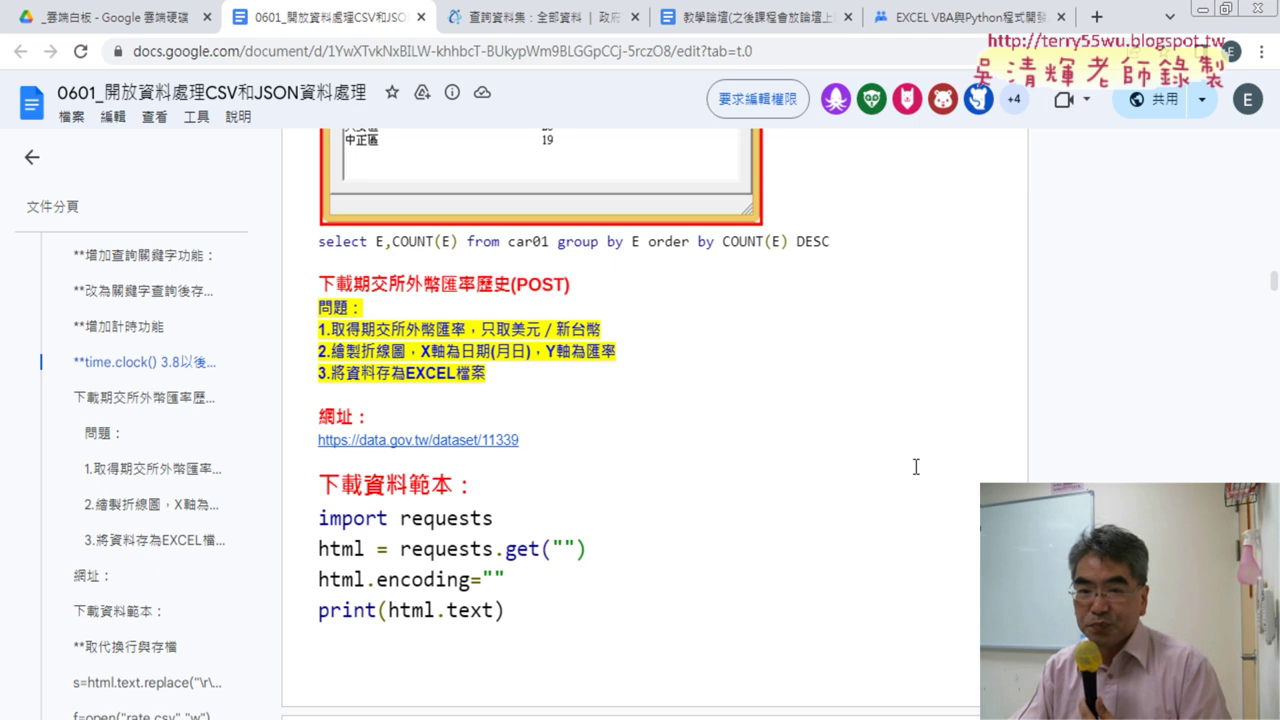
scroll(916, 467, down, 4)
scroll(916, 467, down, 4)
scroll(916, 467, down, 4)
scroll(916, 467, down, 4)
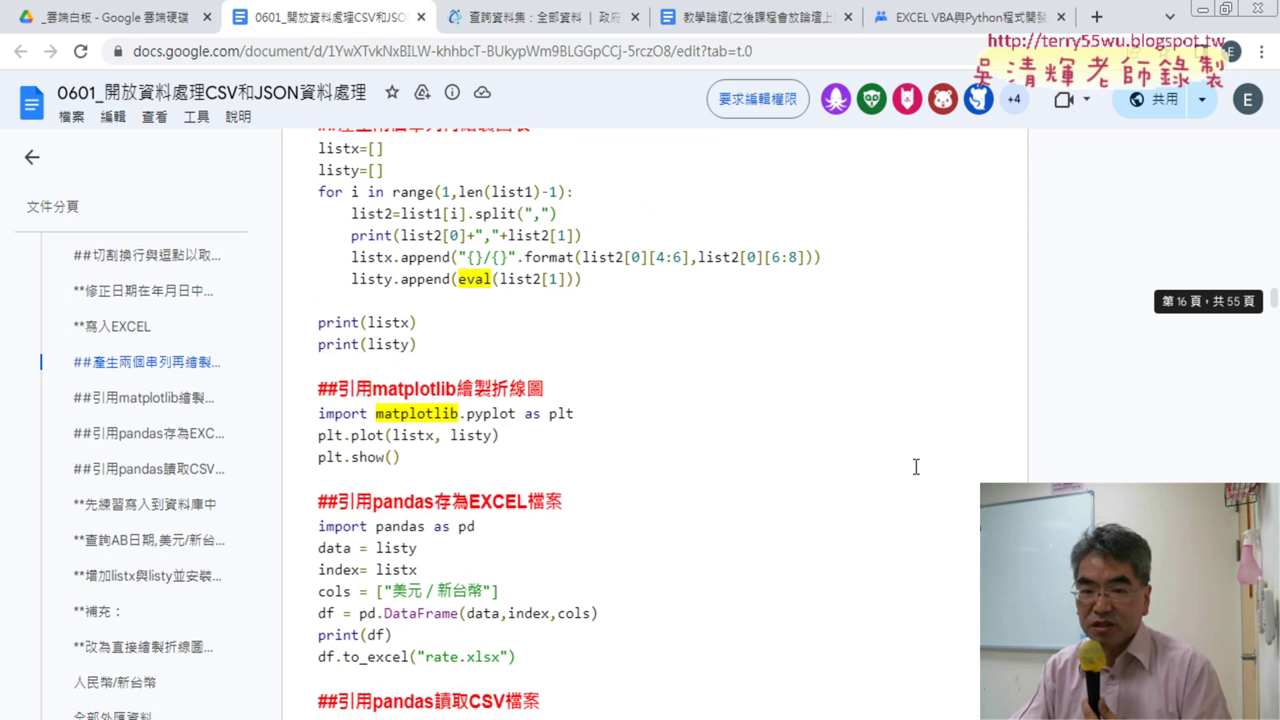
scroll(916, 467, down, 4)
drag(1276, 314, 1276, 383)
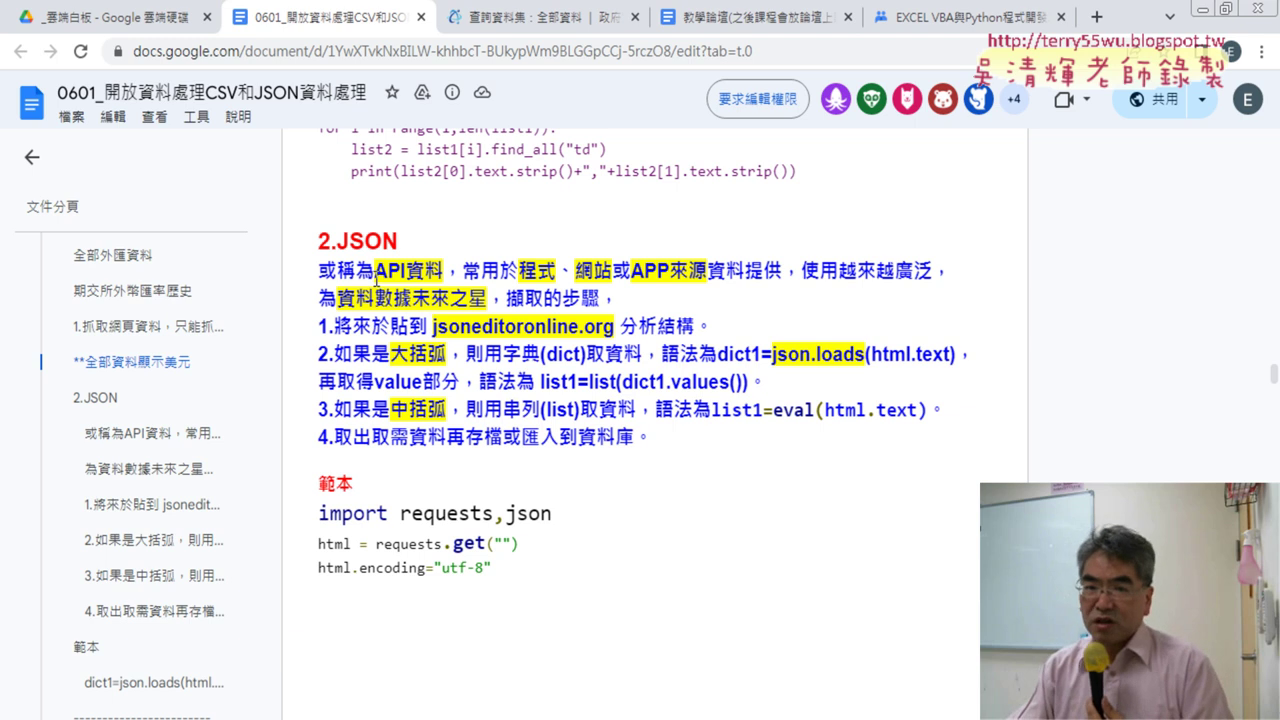
drag(375, 272, 430, 278)
click(467, 286)
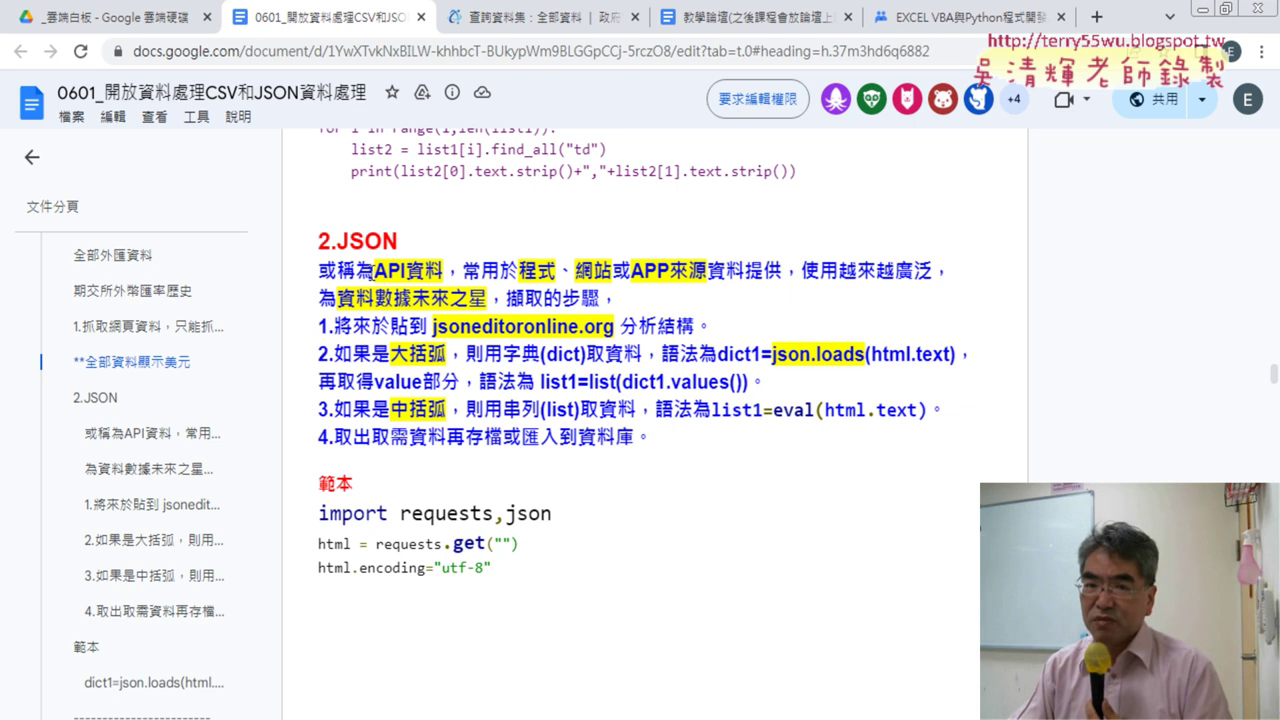
drag(373, 272, 442, 272)
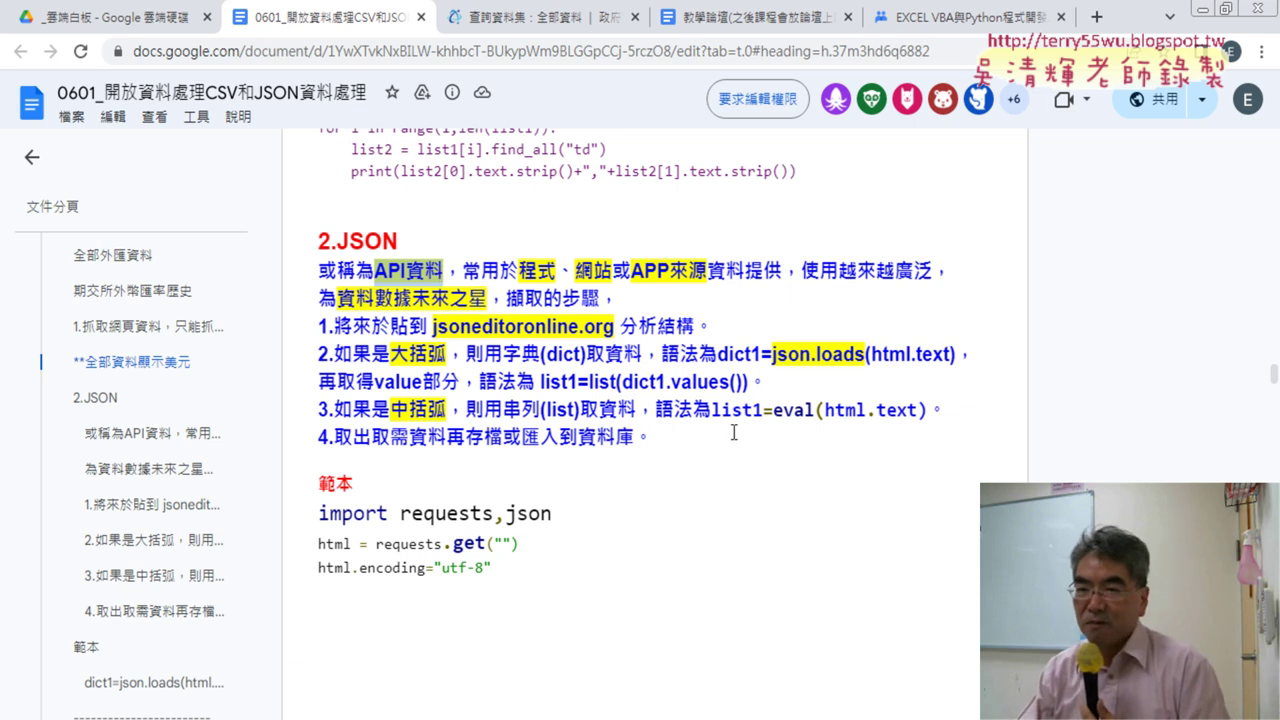
Step: Scroll to the JSON editor screenshot and open jsoneditoronline.org in a new tab
scroll(739, 434, down, 3)
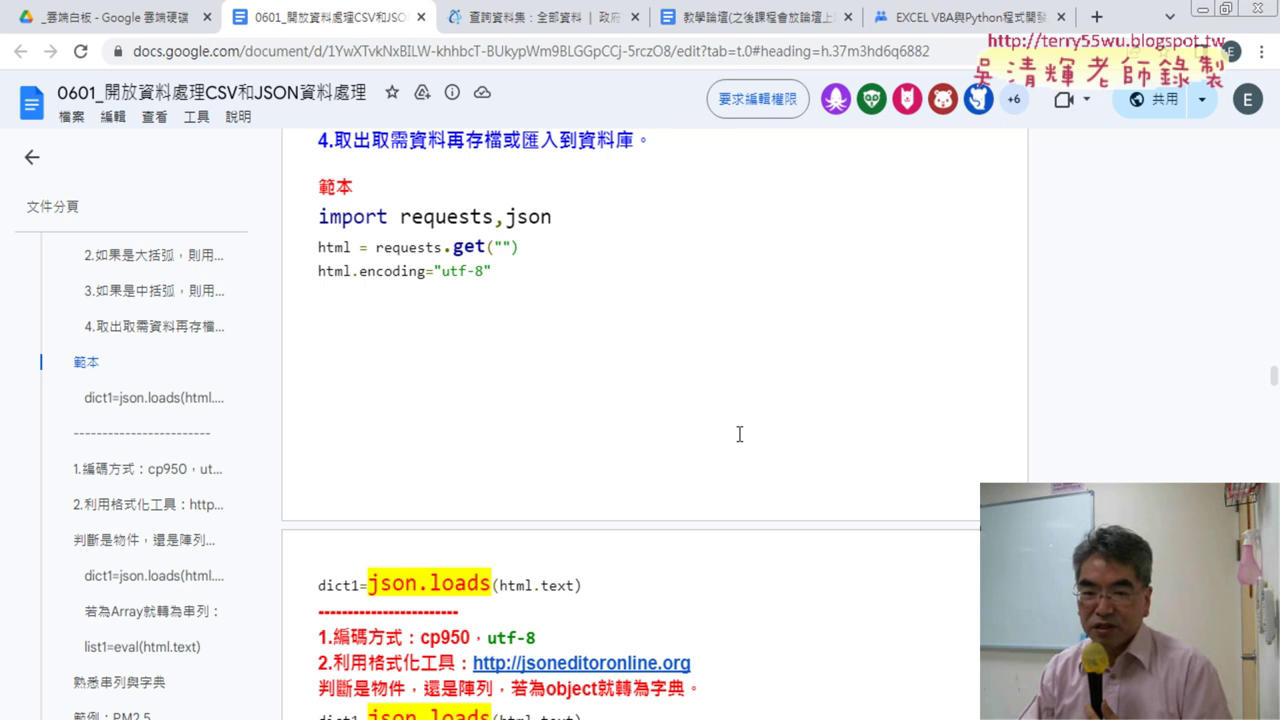
scroll(739, 434, down, 3)
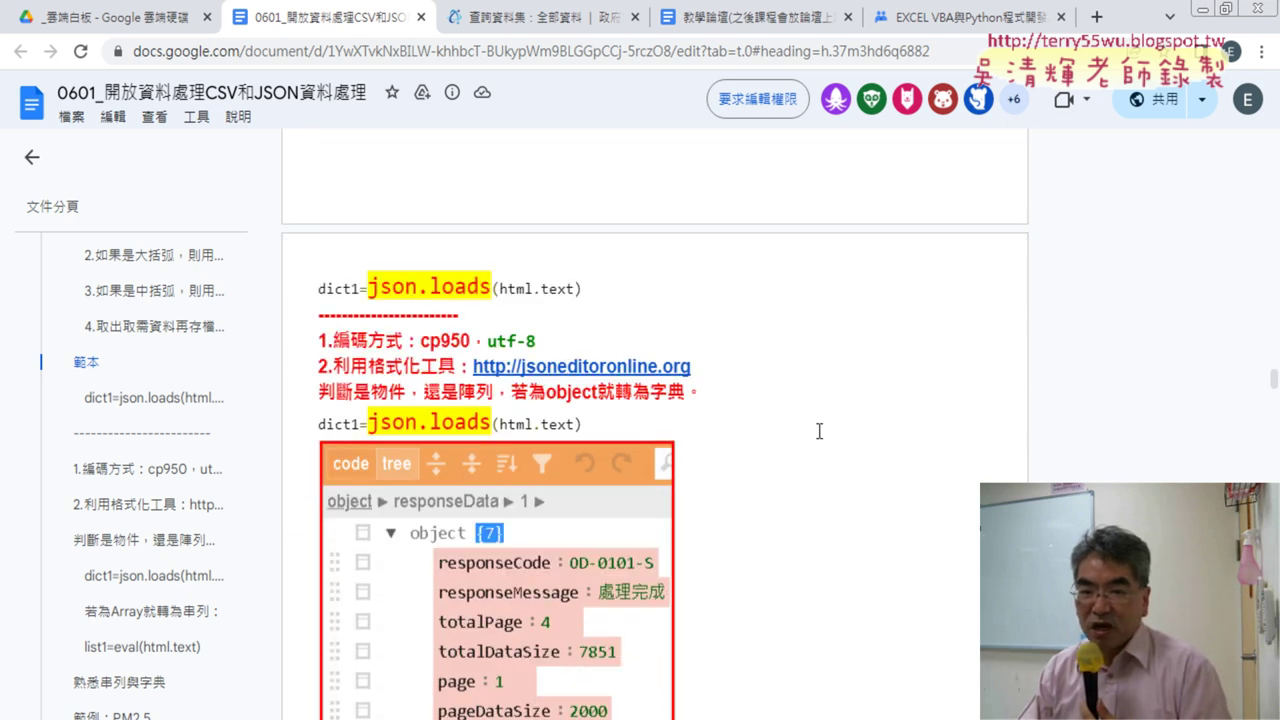
scroll(819, 431, down, 3)
scroll(819, 431, down, 3)
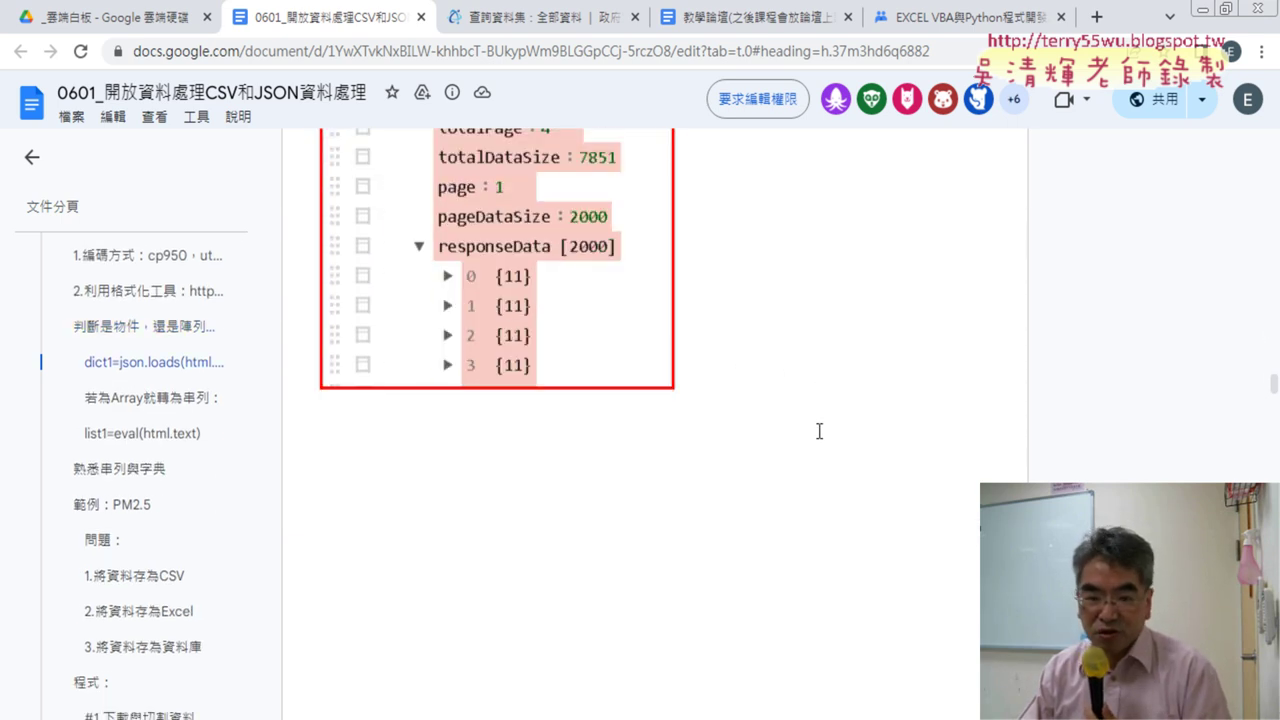
scroll(819, 431, down, 3)
scroll(819, 431, down, 3)
scroll(819, 431, down, 5)
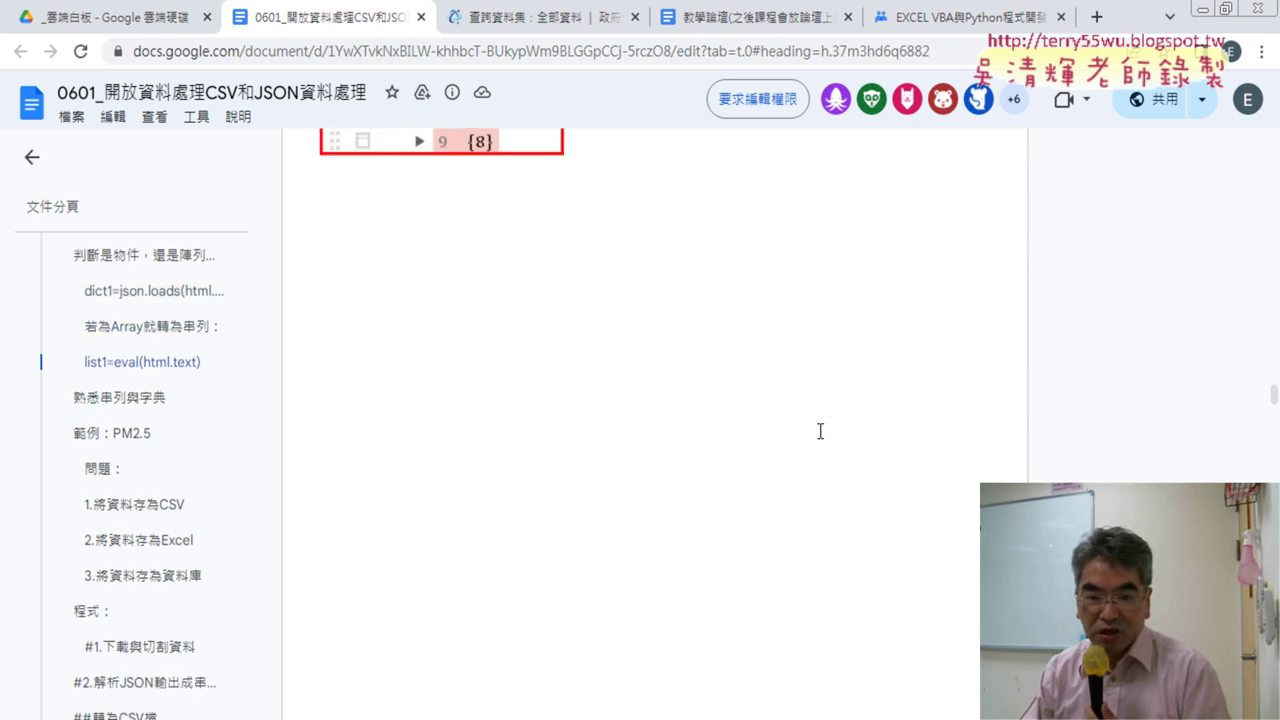
scroll(819, 431, up, 2)
scroll(820, 430, up, 4)
scroll(820, 430, up, 6)
scroll(820, 432, up, 3)
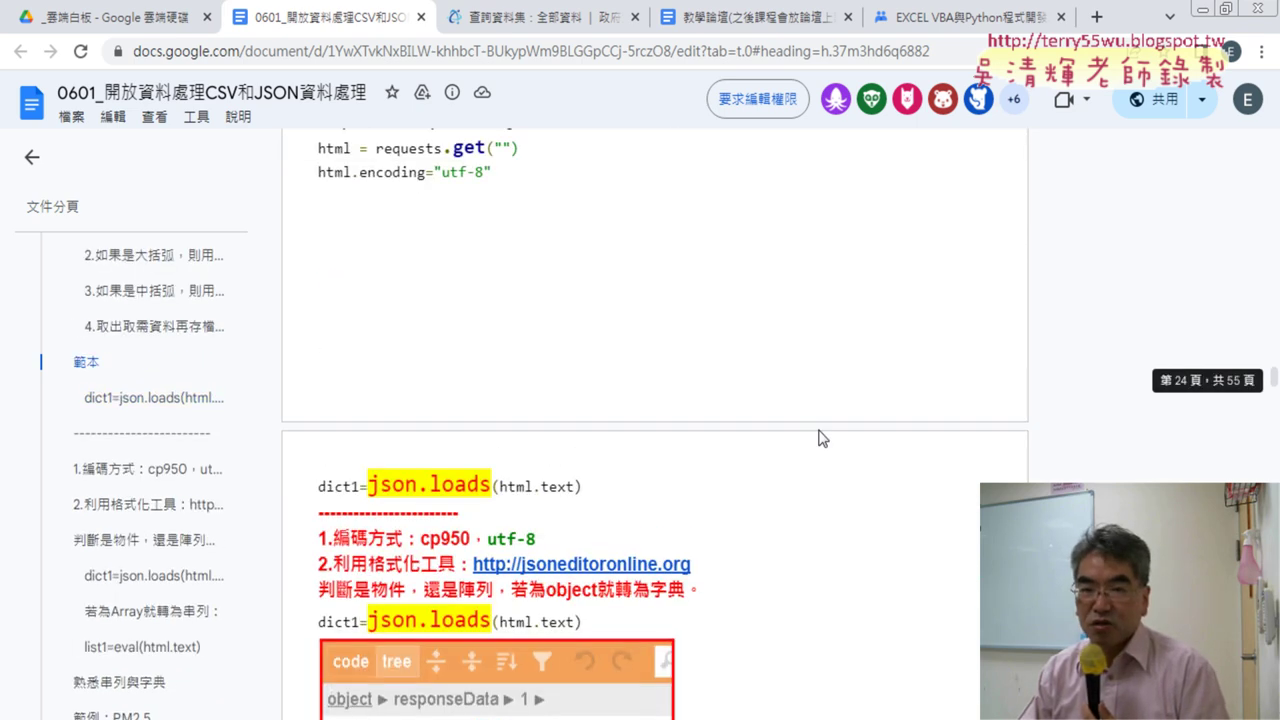
scroll(702, 404, down, 2)
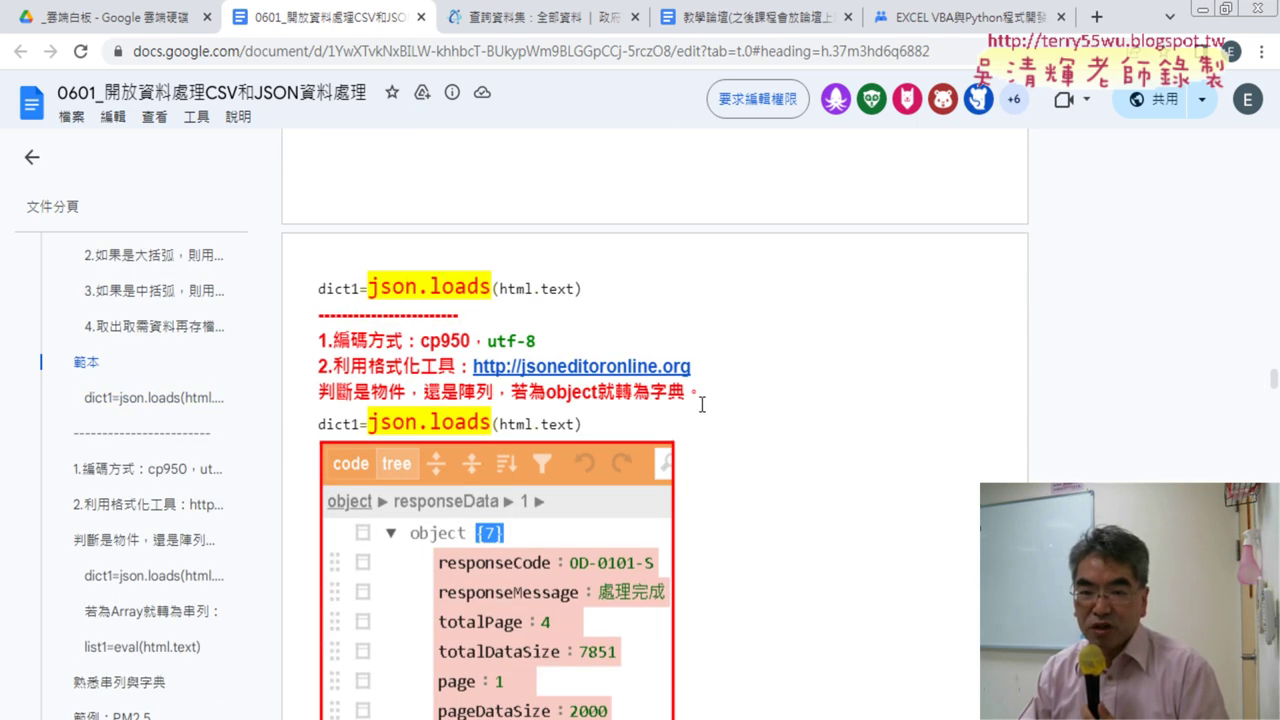
click(613, 372)
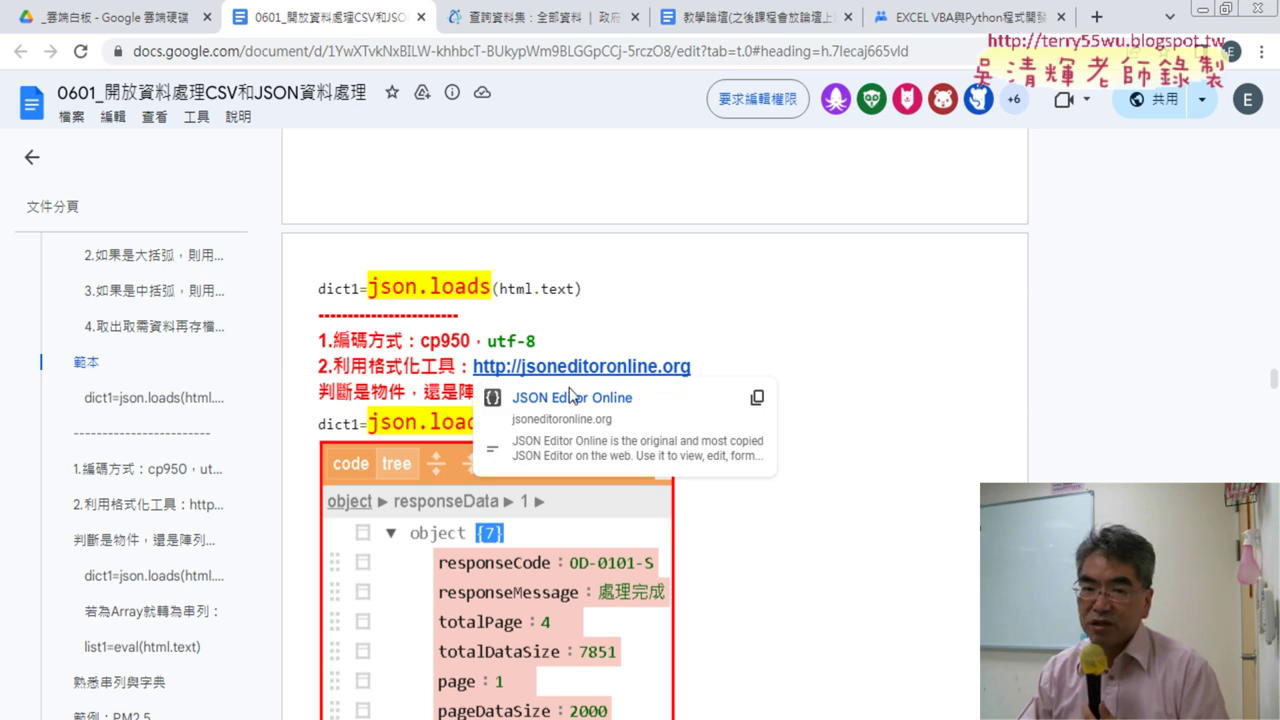
click(572, 398)
Step: Back in the lecture, scroll to the 熟悉串列與字典 table of list methods like list1.append(n1)
click(271, 20)
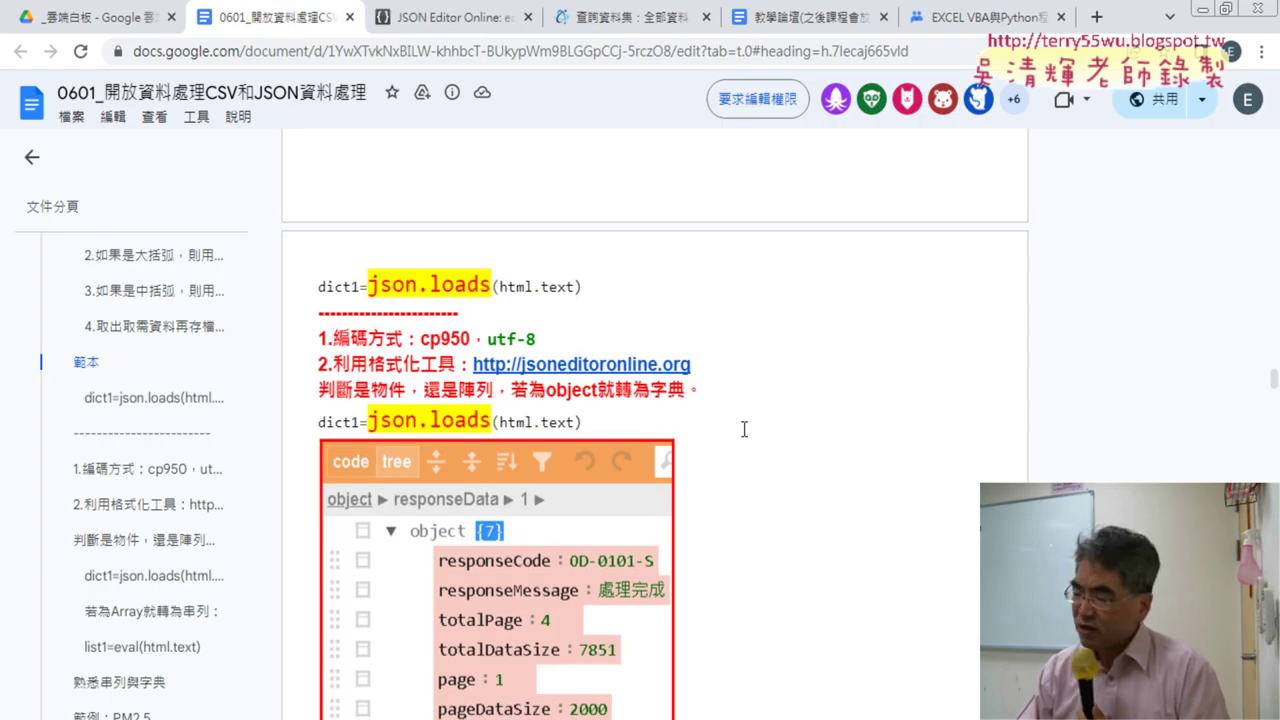
scroll(744, 429, down, 3)
scroll(744, 429, down, 4)
scroll(744, 429, down, 3)
scroll(744, 429, down, 3)
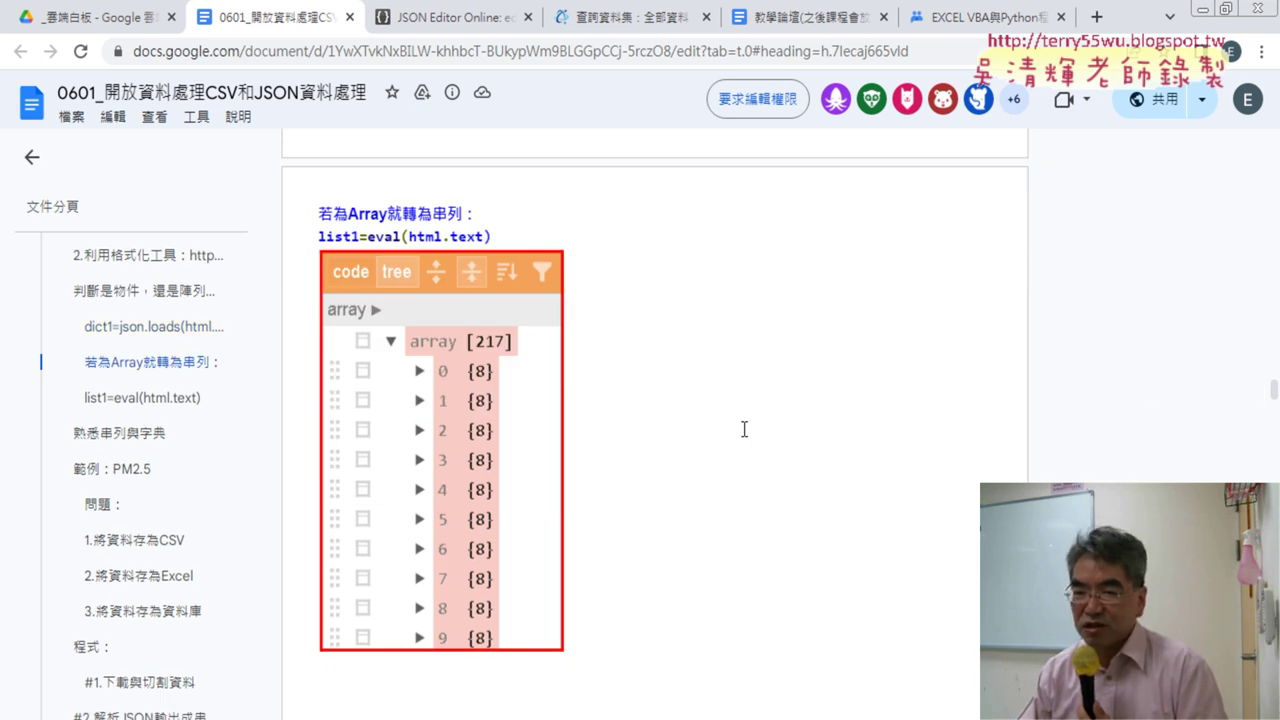
scroll(744, 429, down, 3)
scroll(744, 429, down, 3)
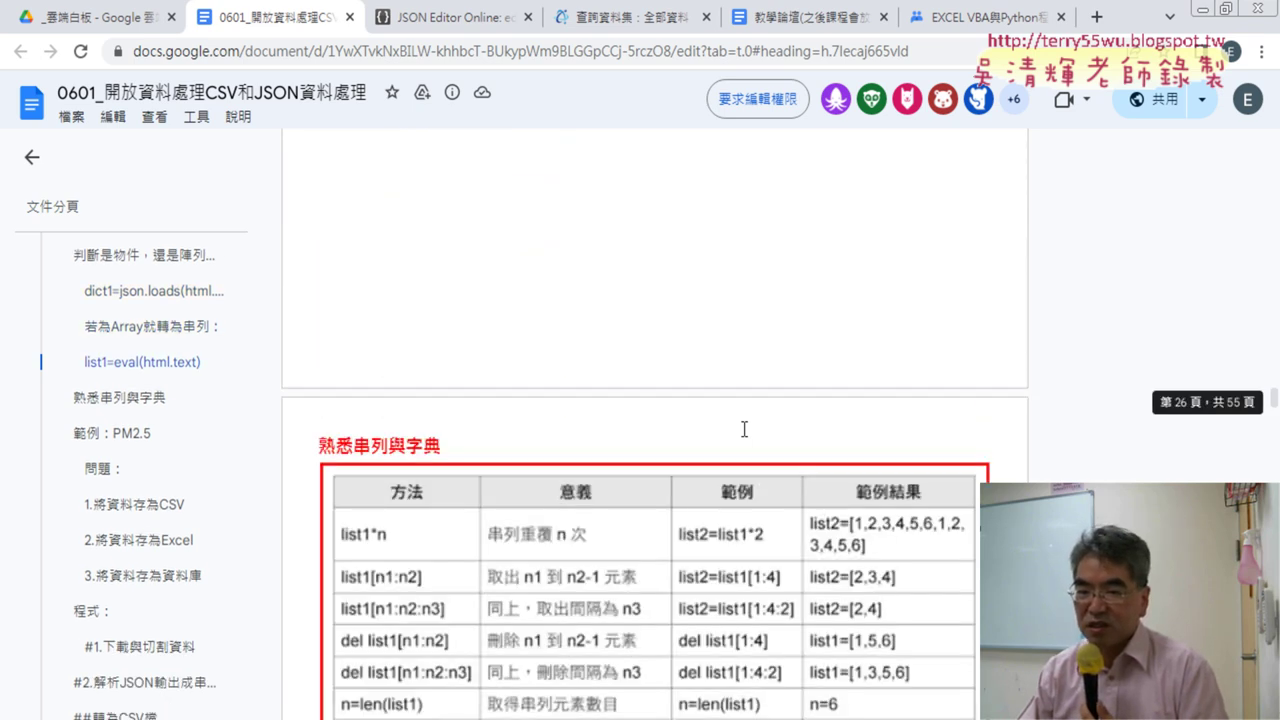
scroll(744, 429, down, 3)
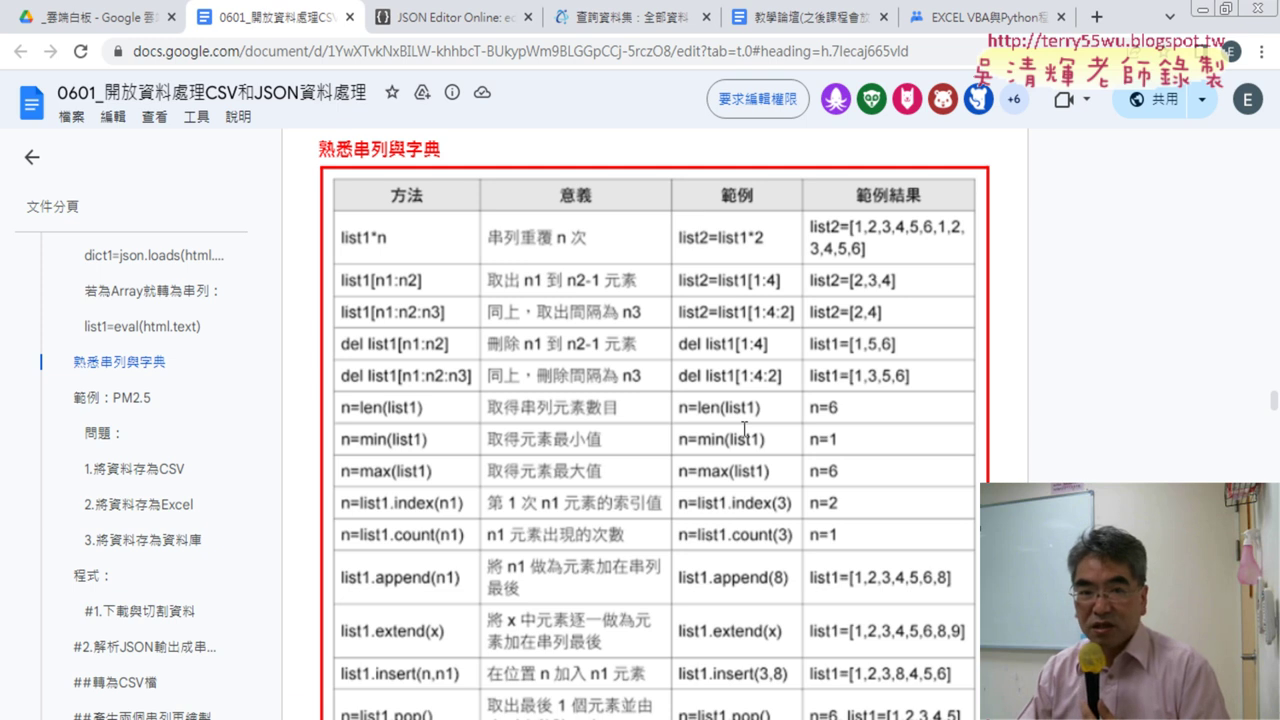
scroll(766, 475, down, 4)
scroll(766, 475, down, 3)
scroll(766, 475, down, 2)
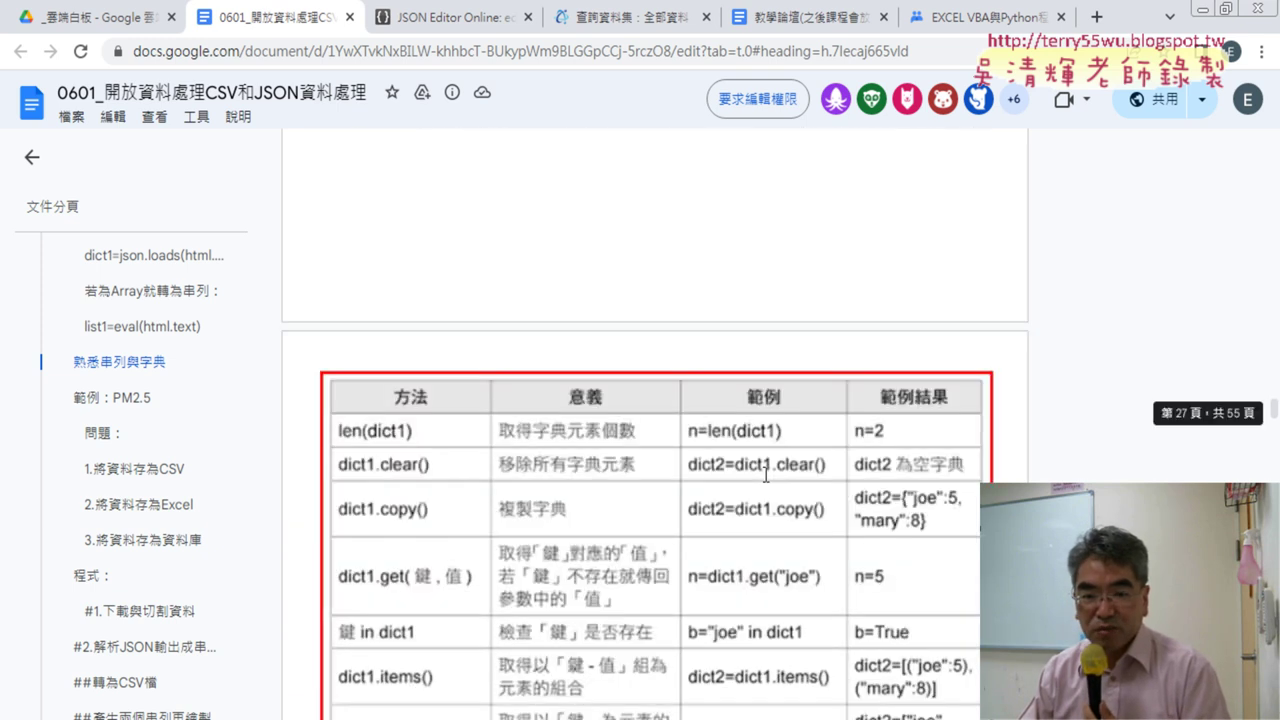
scroll(766, 475, down, 5)
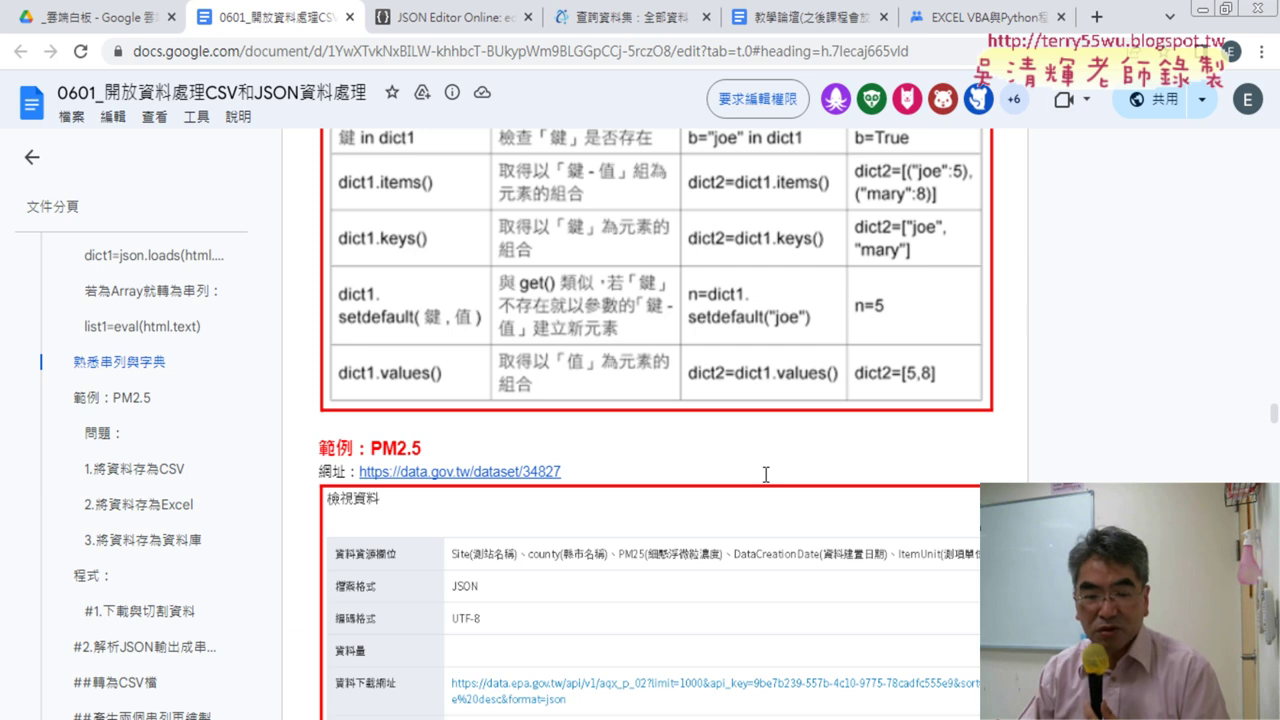
scroll(765, 474, up, 2)
scroll(765, 474, up, 3)
scroll(765, 474, up, 5)
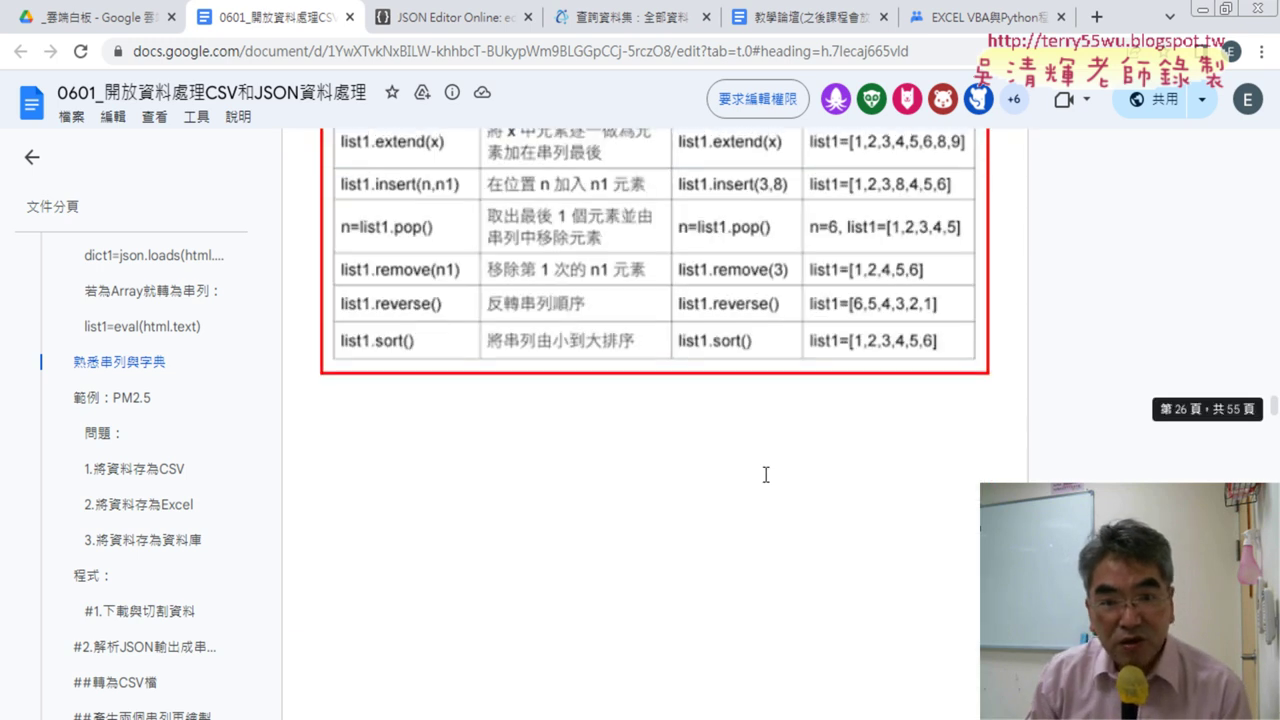
scroll(765, 474, up, 5)
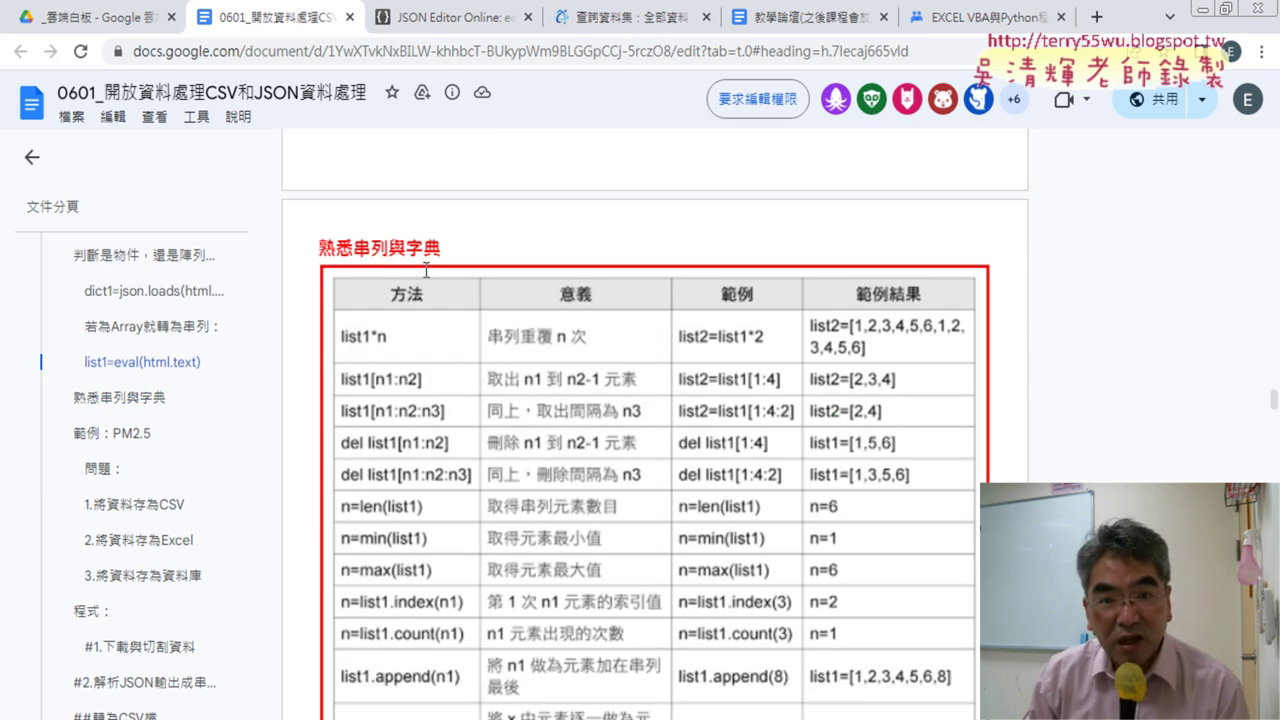
drag(410, 255, 610, 229)
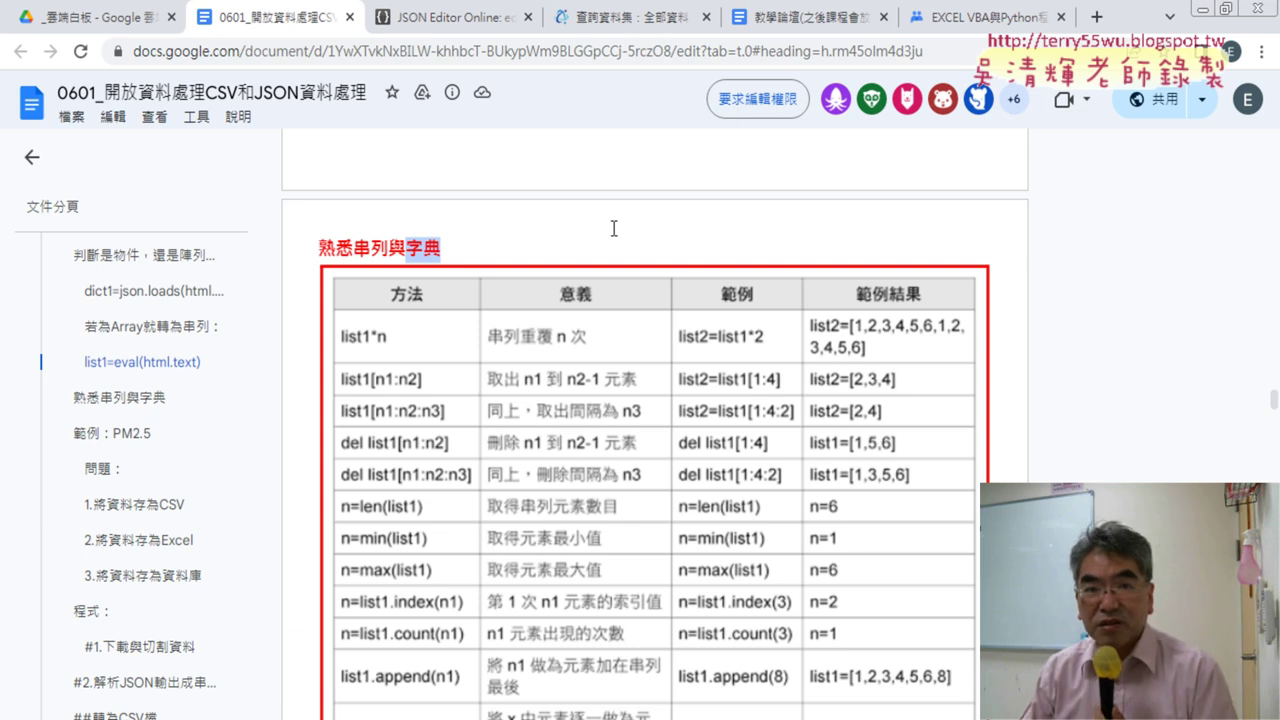
scroll(614, 229, down, 3)
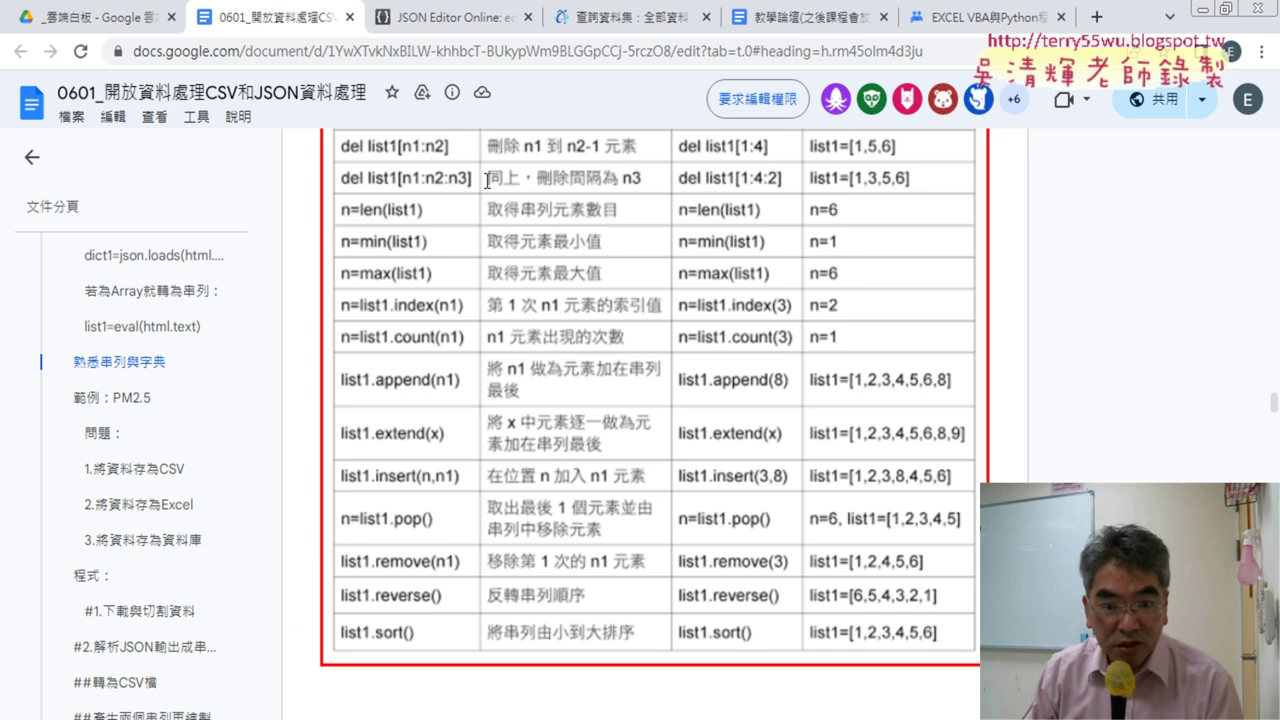
scroll(490, 200, down, 5)
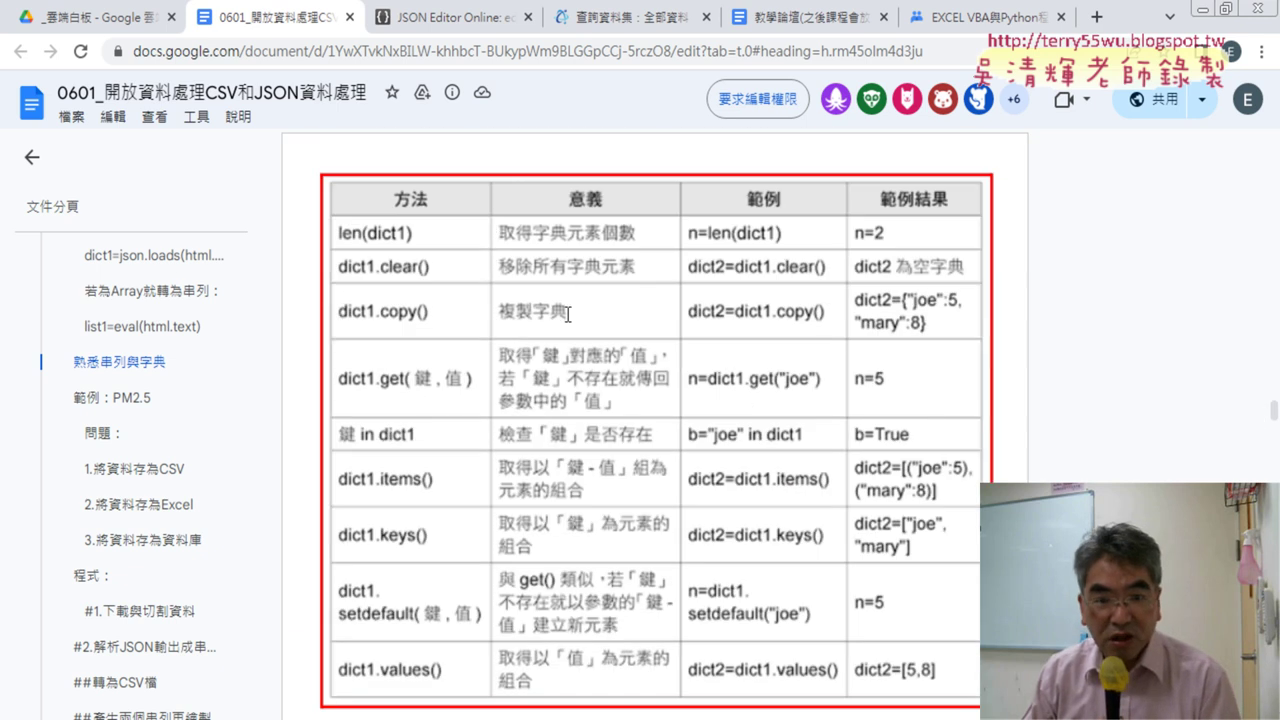
scroll(590, 317, down, 2)
scroll(615, 320, down, 2)
scroll(639, 324, down, 1)
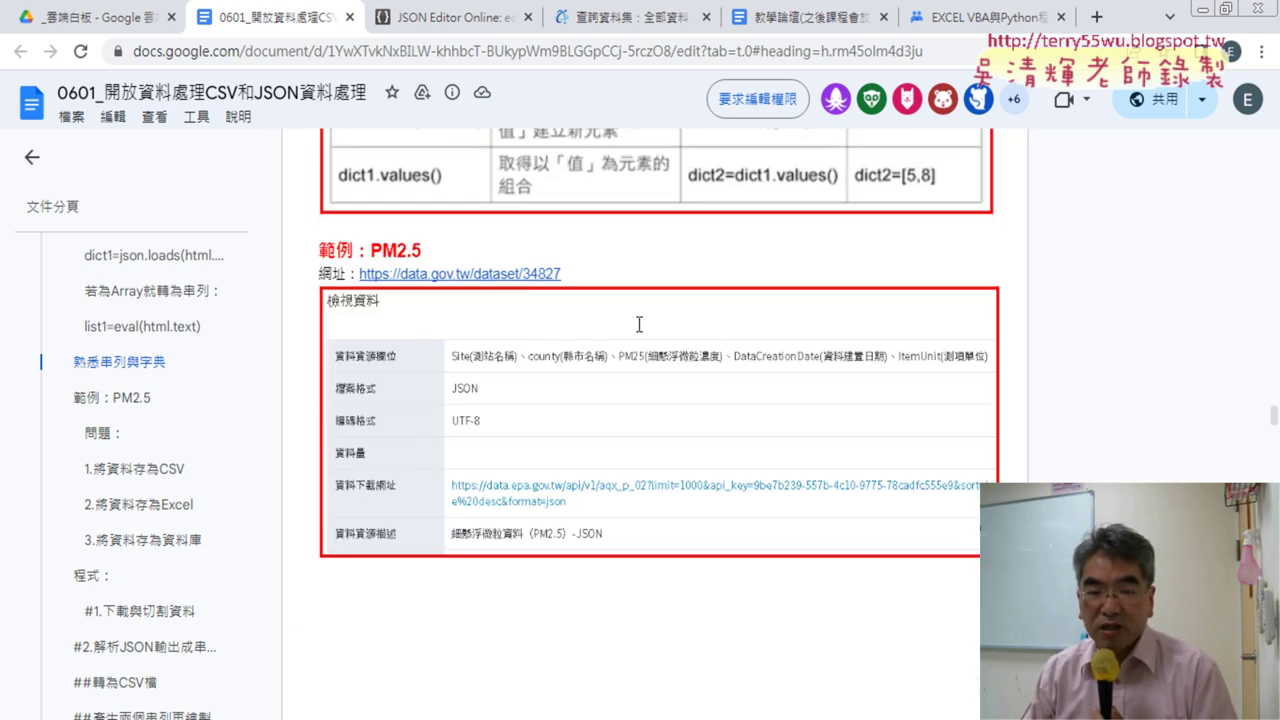
click(475, 276)
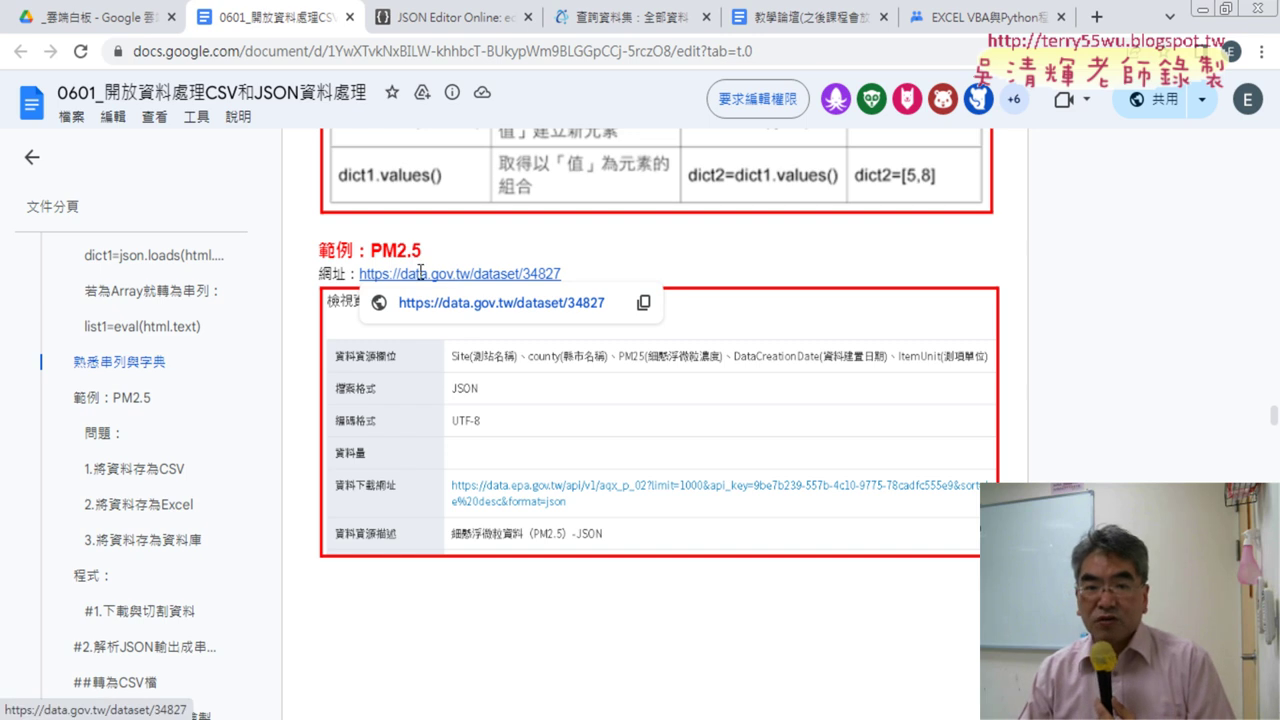
double_click(376, 252)
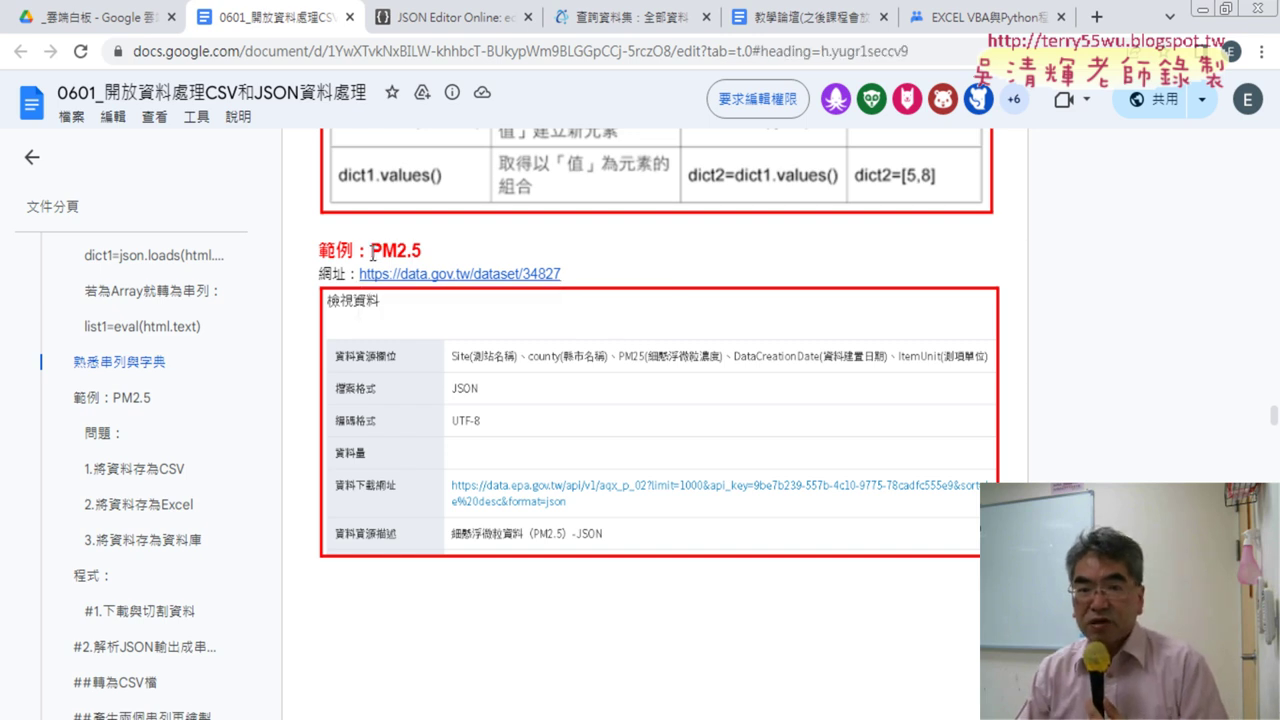
click(482, 271)
Step: Open the 細懸浮微粒資料（PM2.5） dataset page, highlight its title and scroll to the resources
click(487, 303)
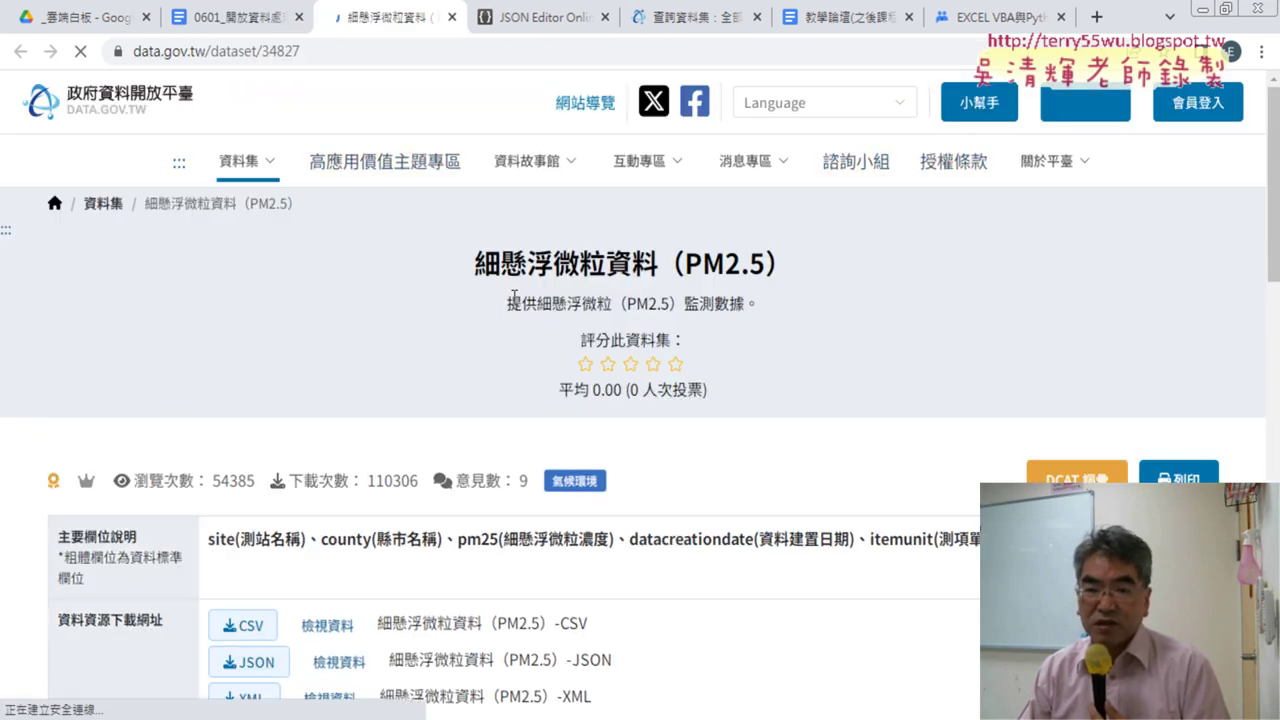
drag(474, 266, 792, 268)
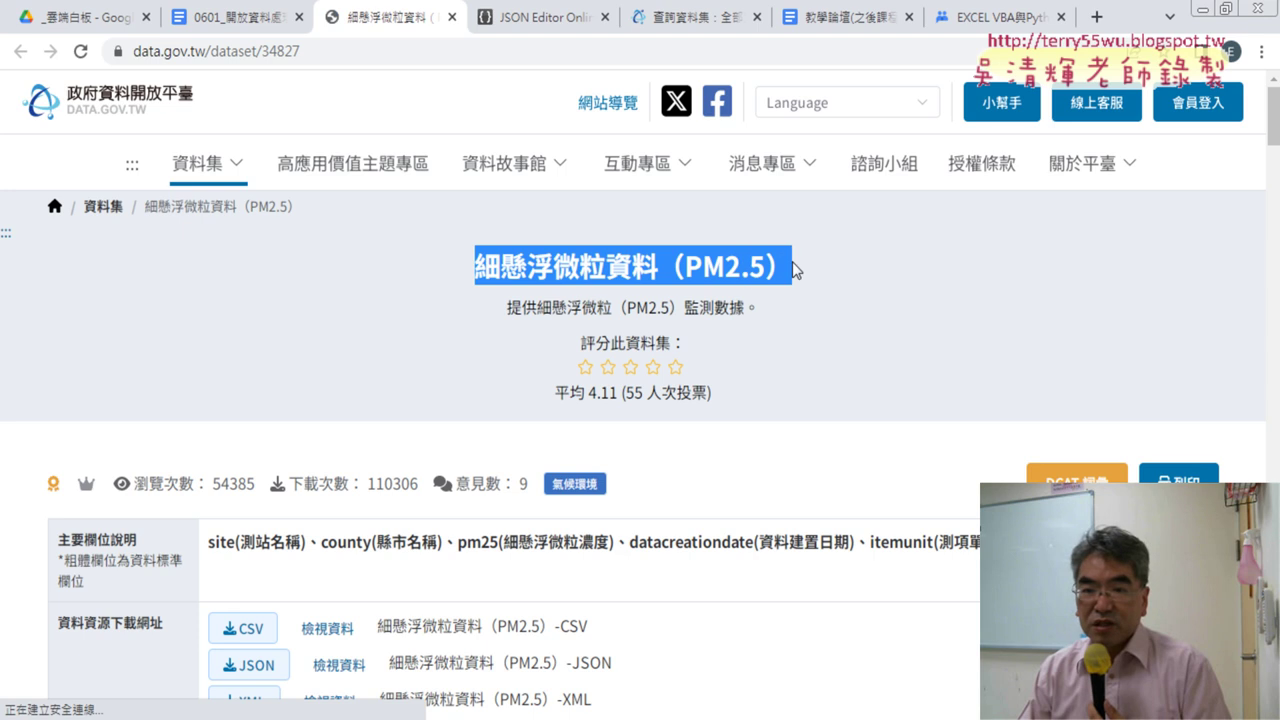
scroll(795, 266, down, 3)
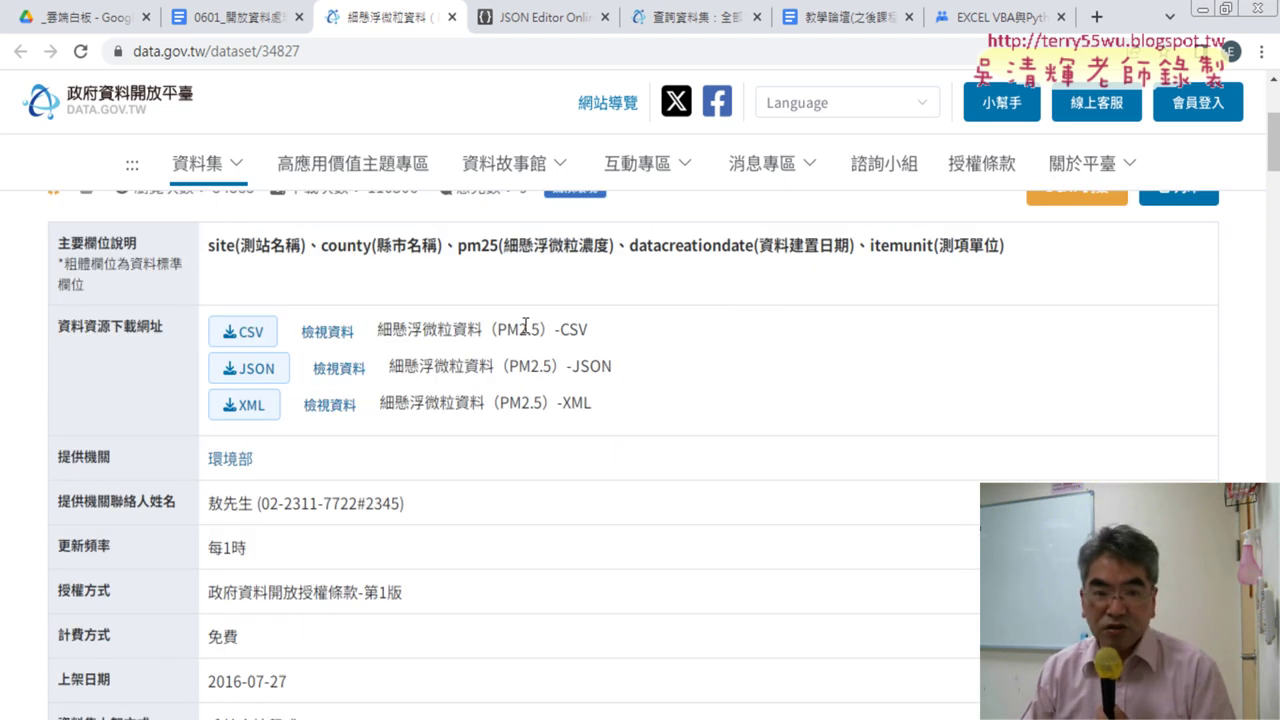
Step: Inspect the JSON resource's download URL, format and UTF-8 encoding, then open the download link
click(340, 369)
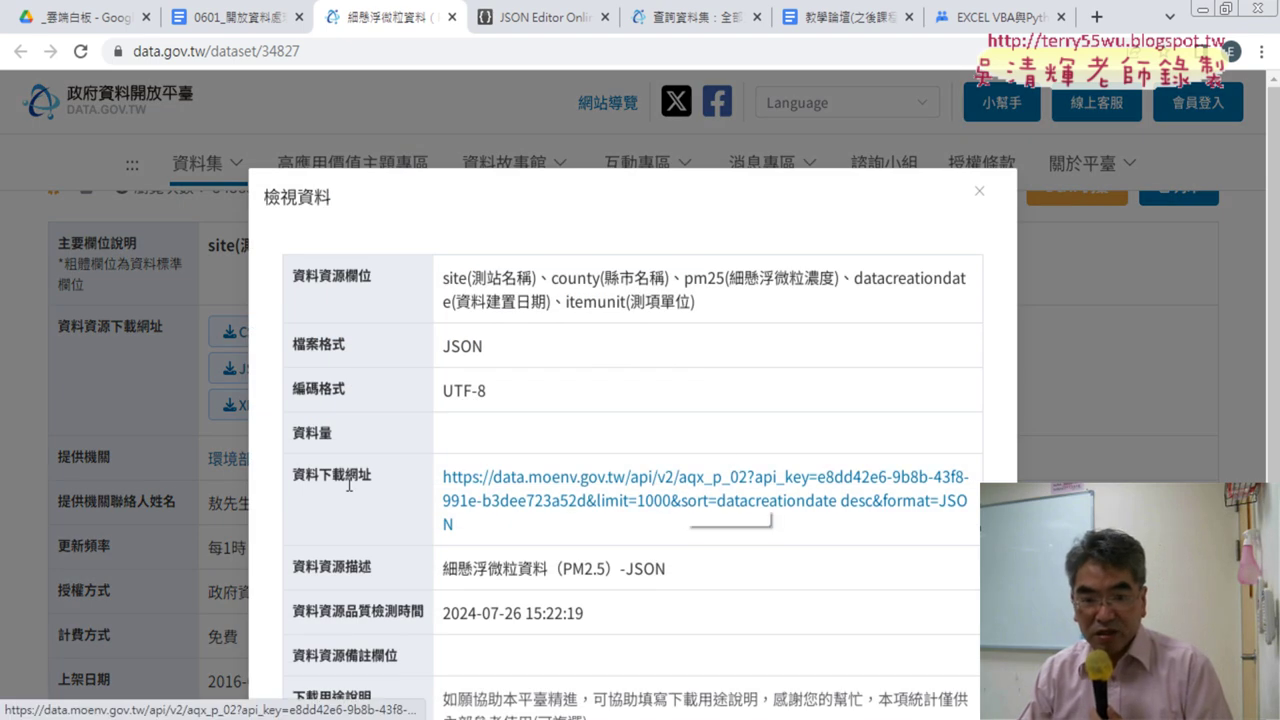
mouse_move(290, 474)
mouse_down()
mouse_move(594, 535)
mouse_move(443, 474)
mouse_up()
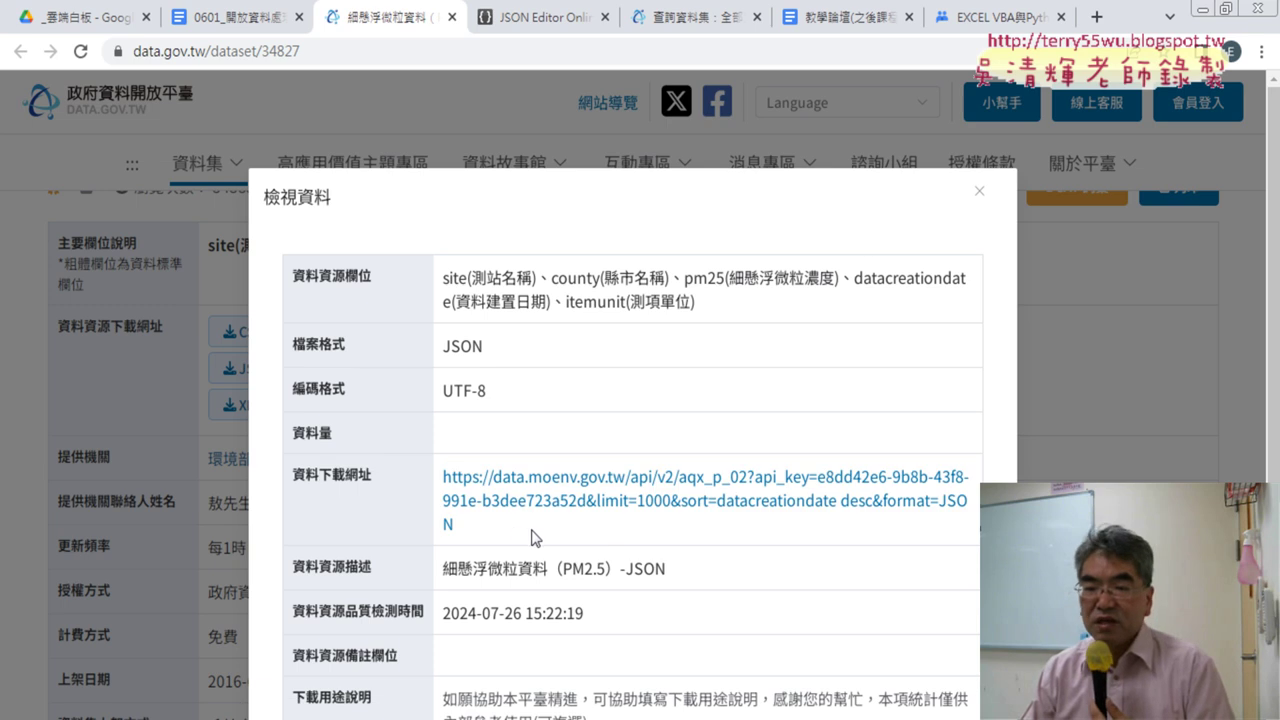
drag(490, 346, 295, 346)
click(483, 346)
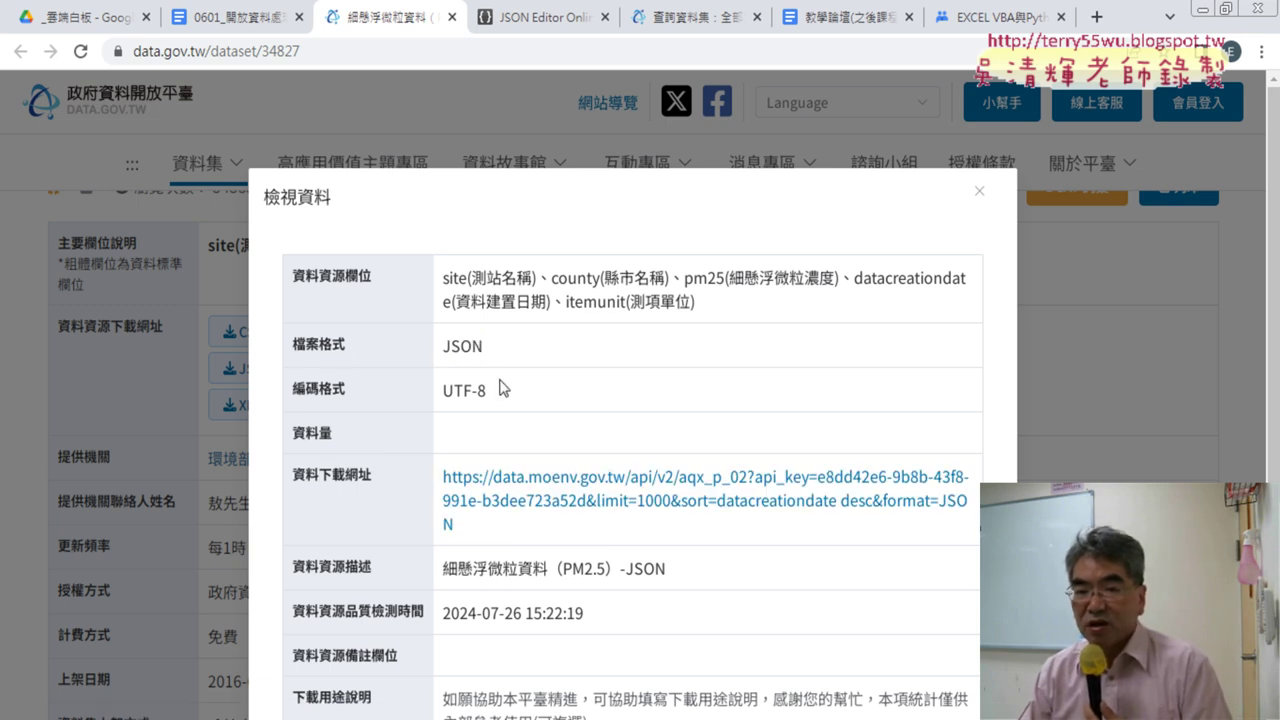
mouse_move(298, 392)
mouse_down()
mouse_move(505, 391)
mouse_move(448, 390)
mouse_up()
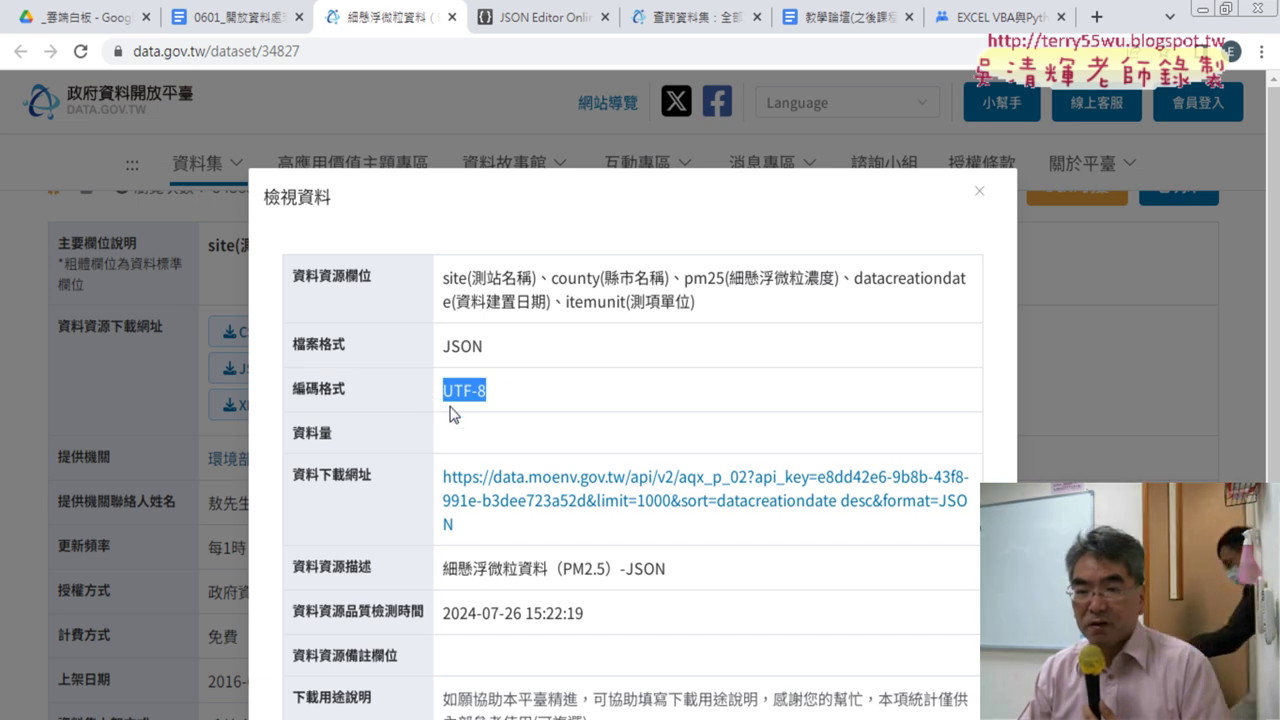
click(665, 494)
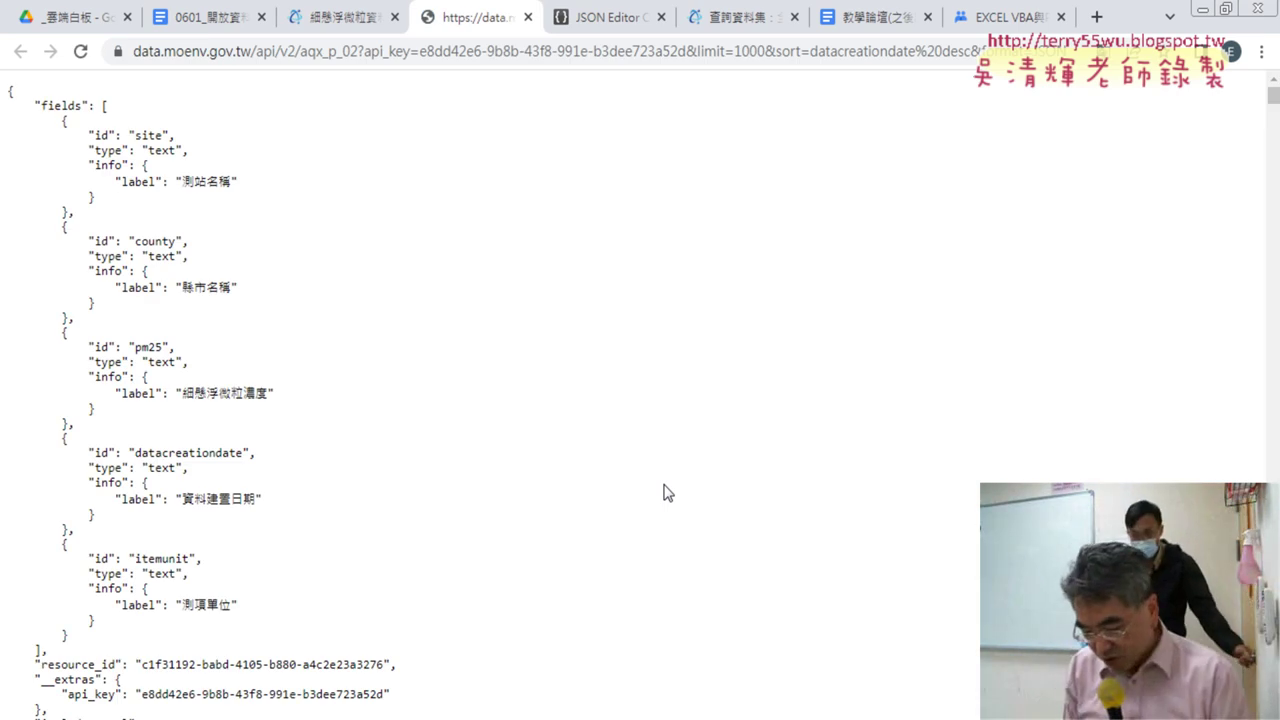
Step: Enlarge the raw PM2.5 JSON text and scroll to the end of the fields list
key(ctrl+plus)
key(ctrl+plus)
key(ctrl+plus)
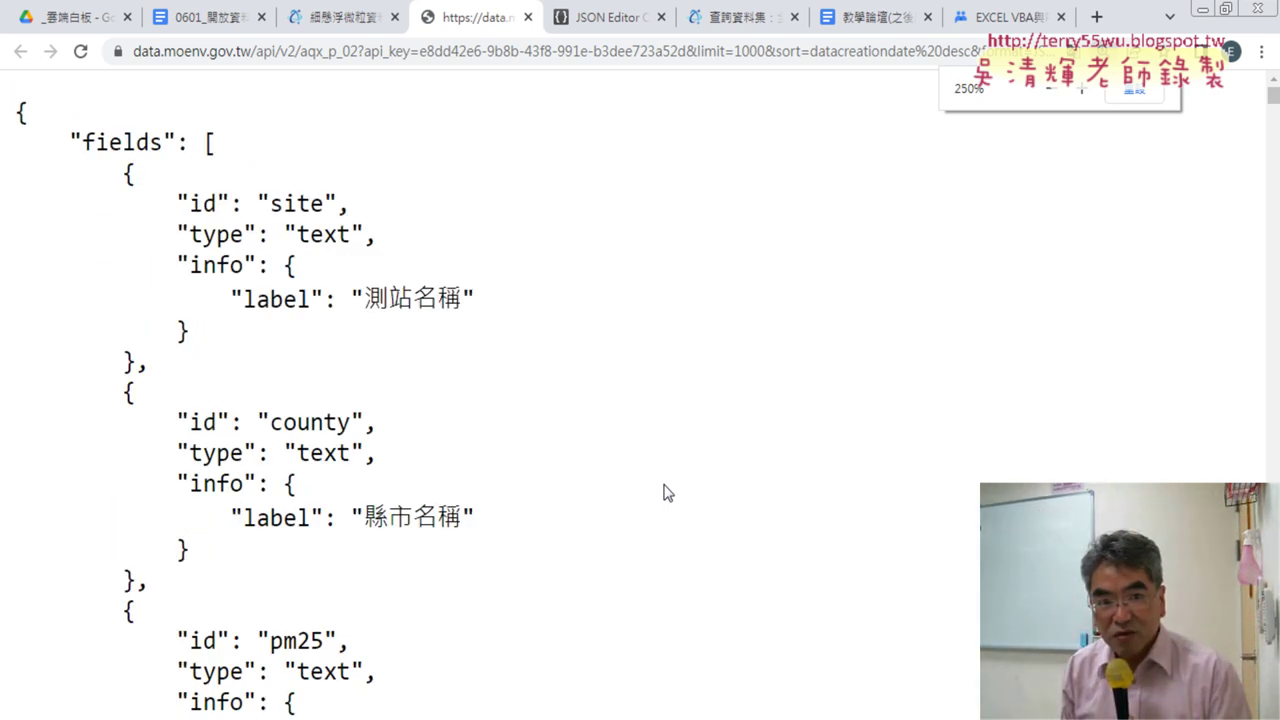
key(ctrl+plus)
key(ctrl+plus)
key(ctrl+plus)
key(ctrl+minus)
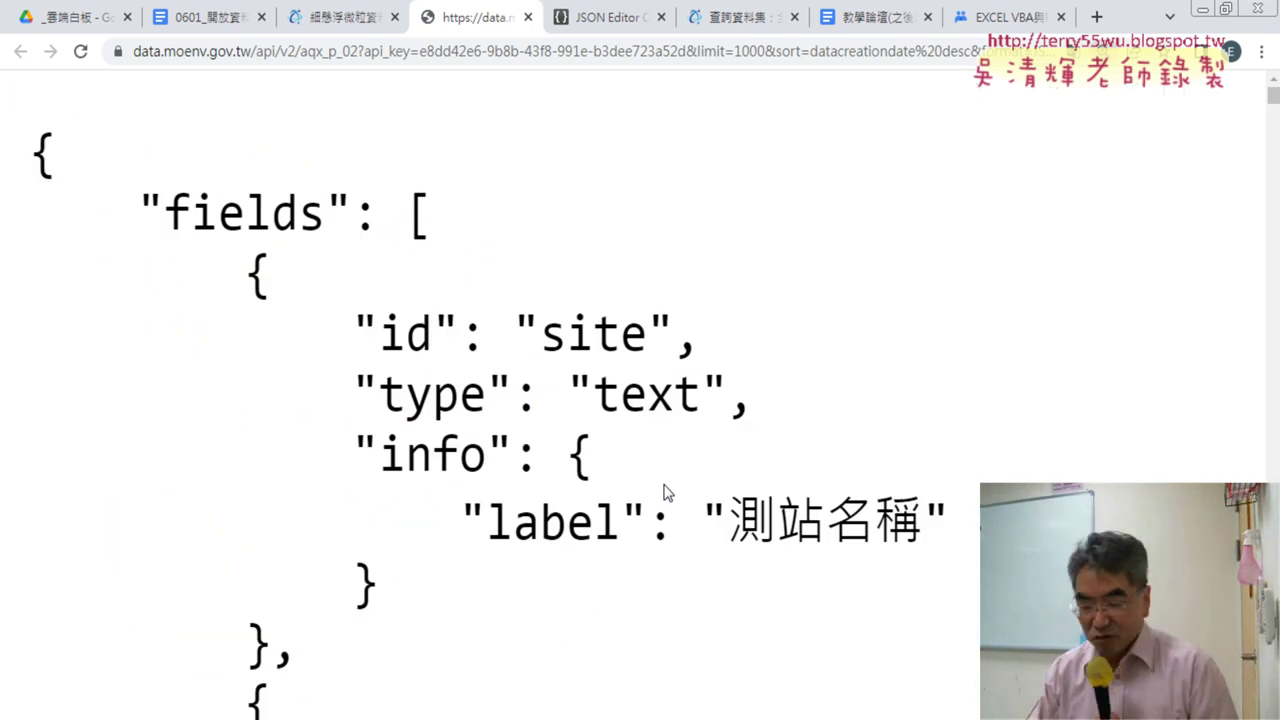
key(ctrl+minus)
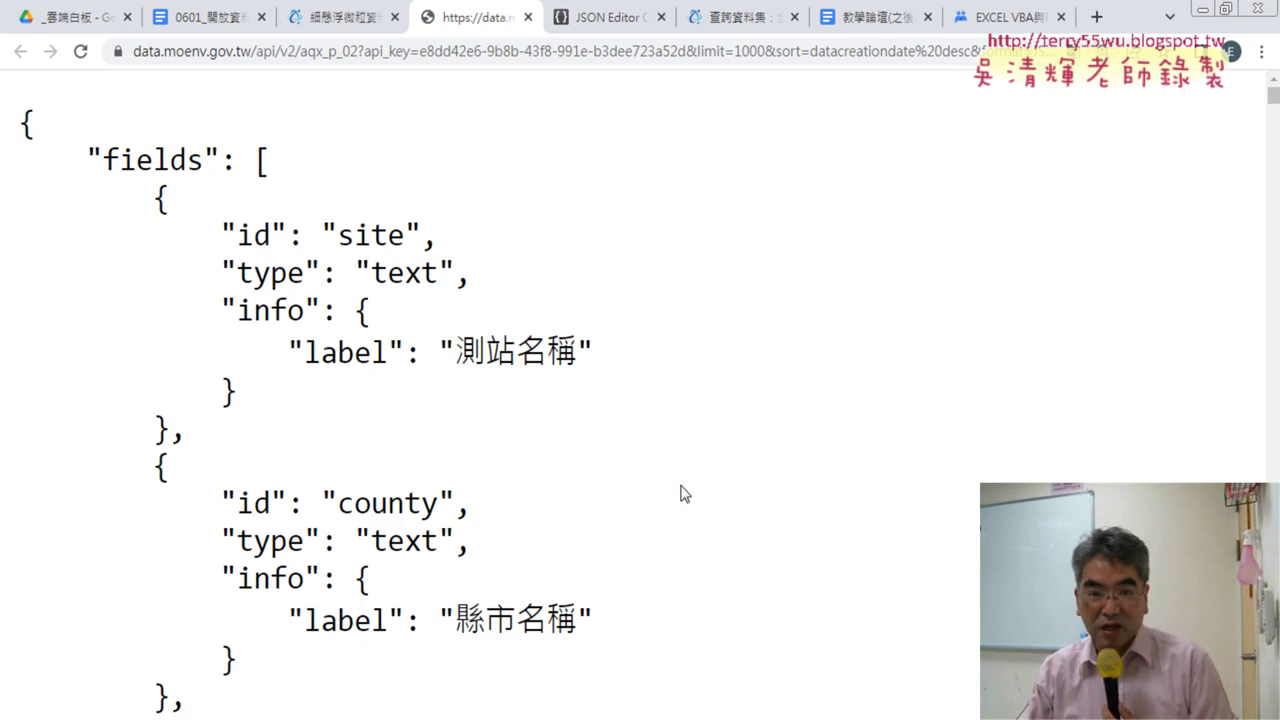
scroll(655, 481, down, 2)
scroll(655, 481, down, 2)
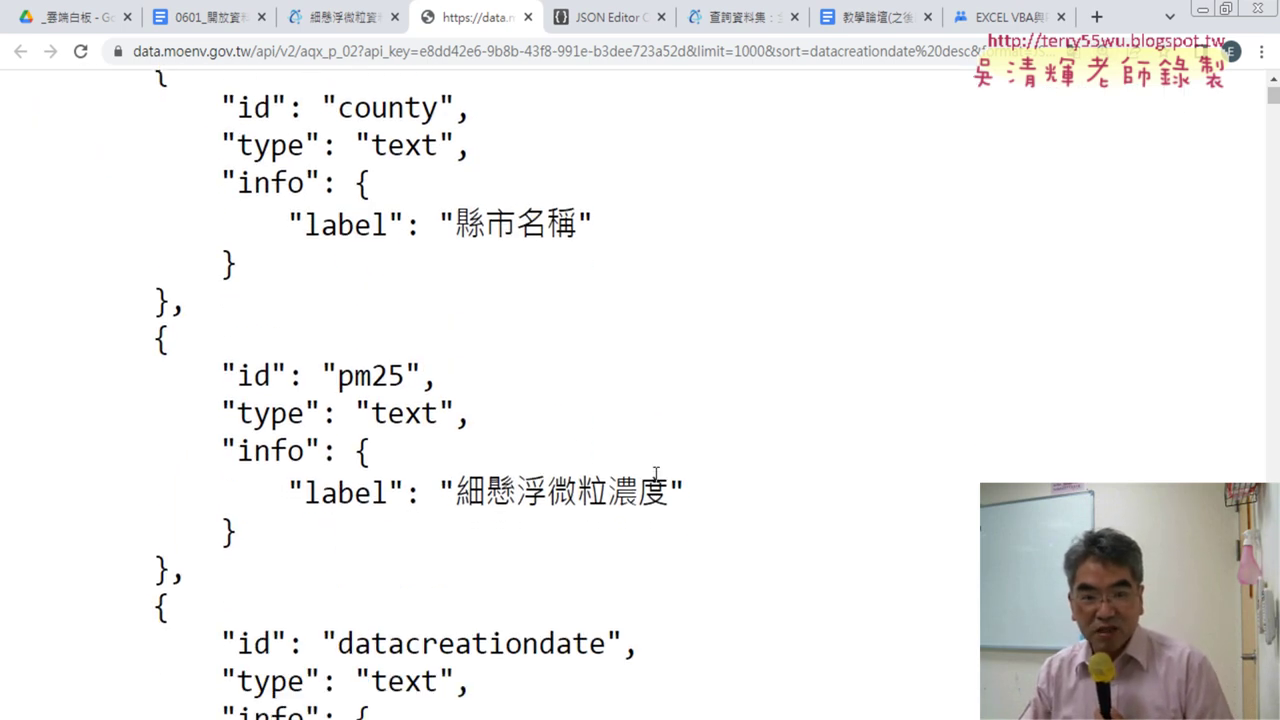
scroll(655, 474, down, 1)
scroll(655, 474, down, 2)
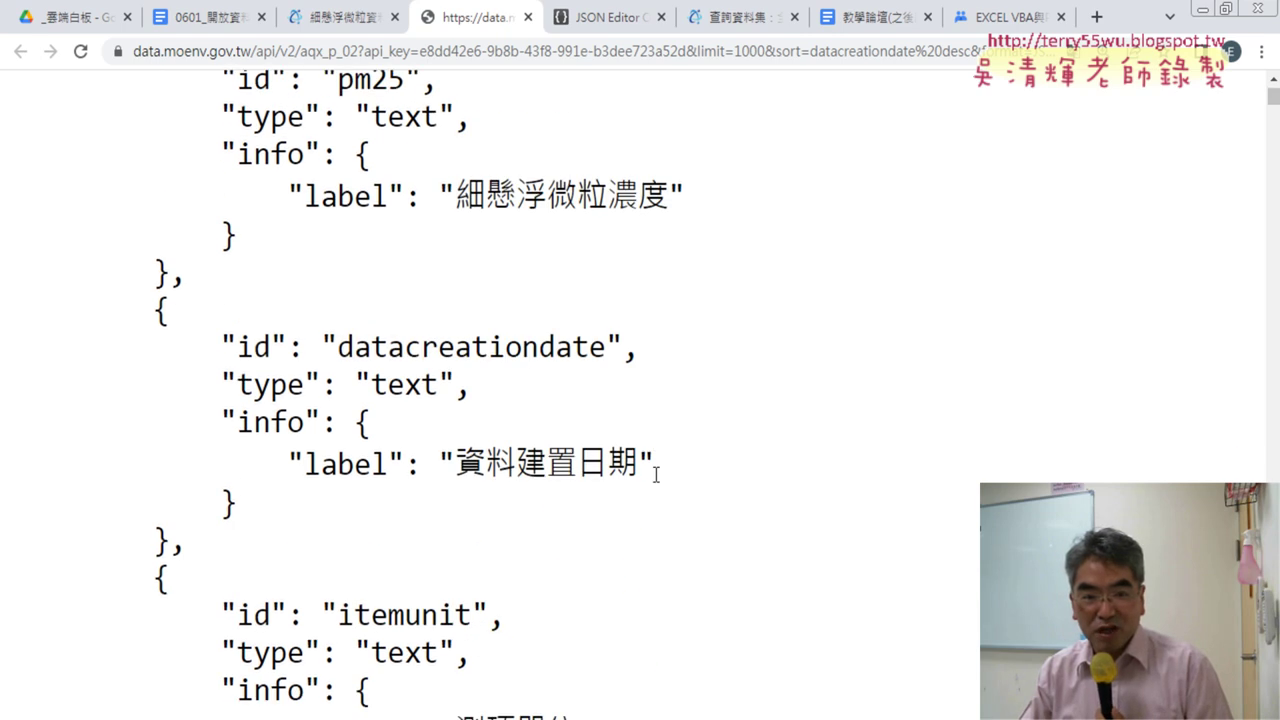
scroll(655, 474, down, 3)
scroll(655, 474, down, 2)
scroll(655, 474, down, 1)
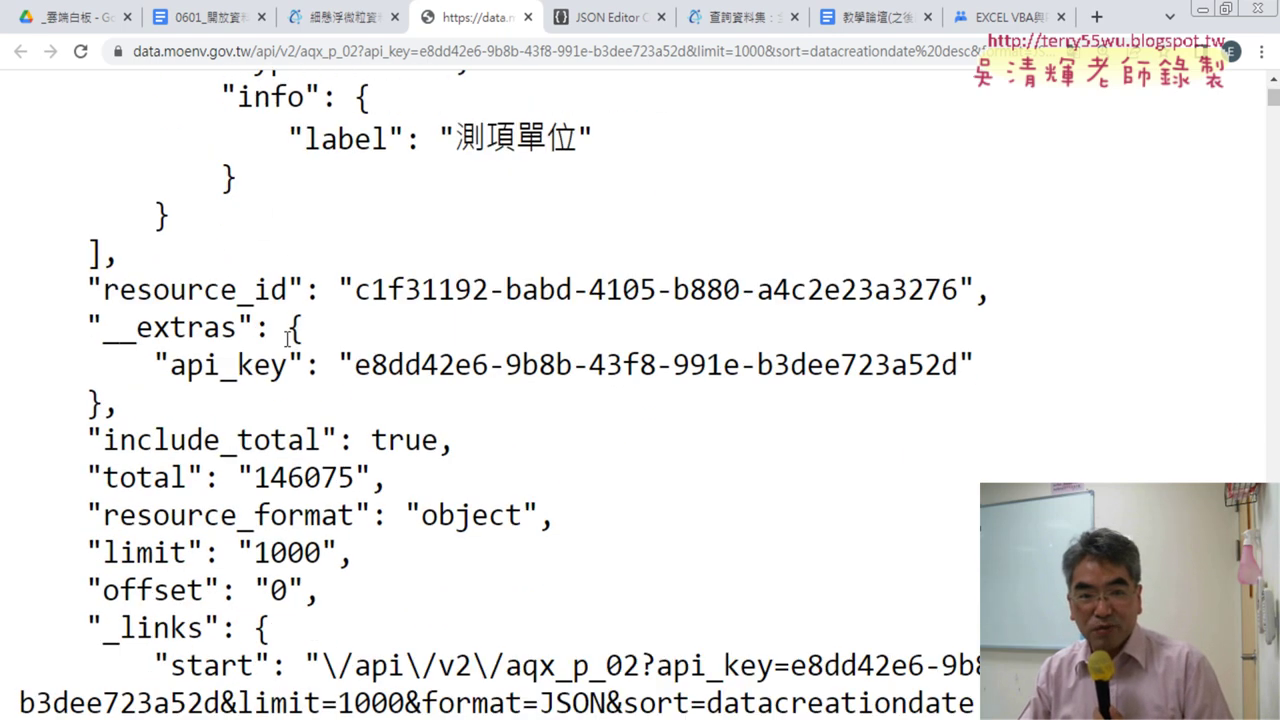
double_click(94, 253)
Step: Point out the "records" key and its first station record, 大城 in 彰化縣
scroll(407, 347, down, 2)
scroll(407, 347, down, 2)
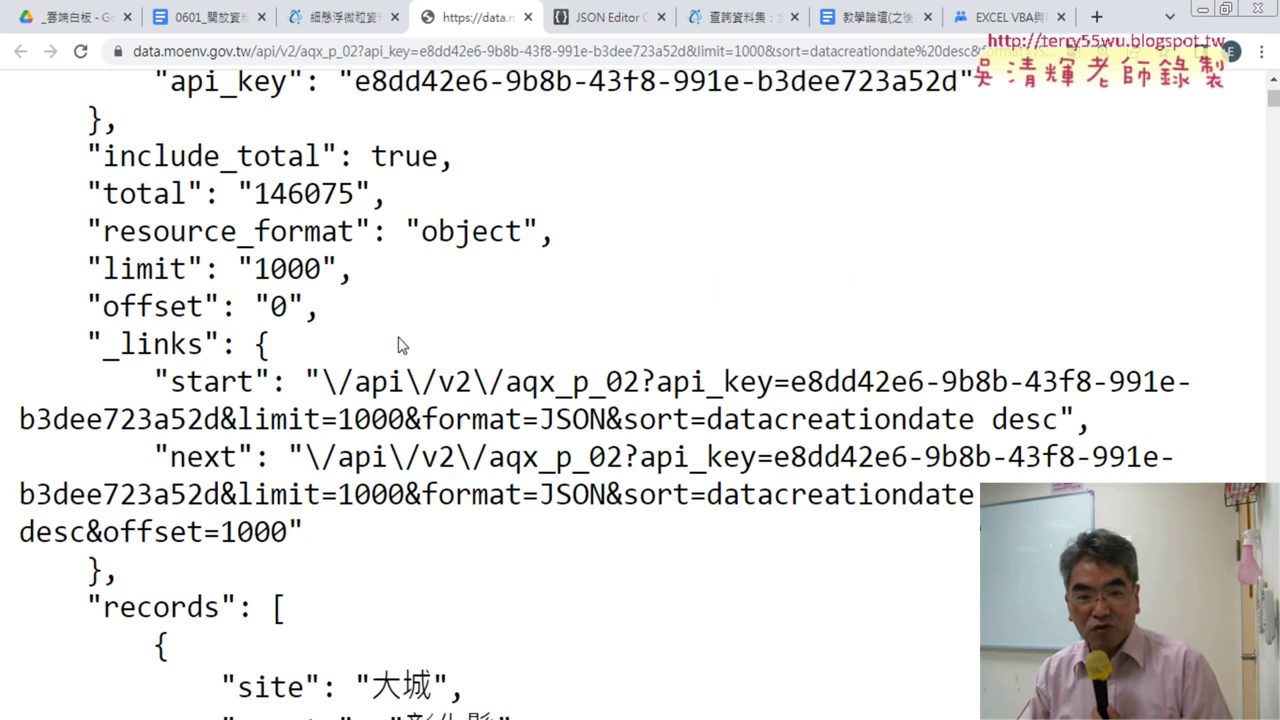
scroll(407, 347, down, 2)
scroll(407, 347, down, 1)
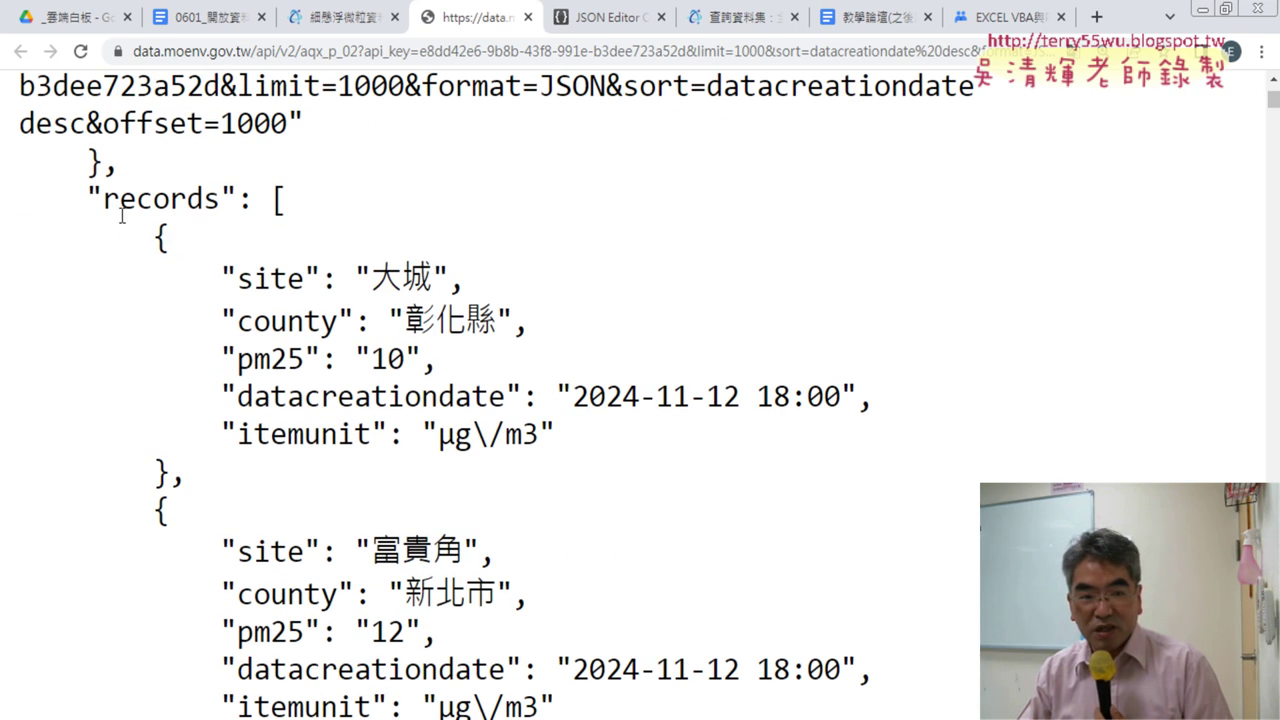
drag(84, 198, 236, 198)
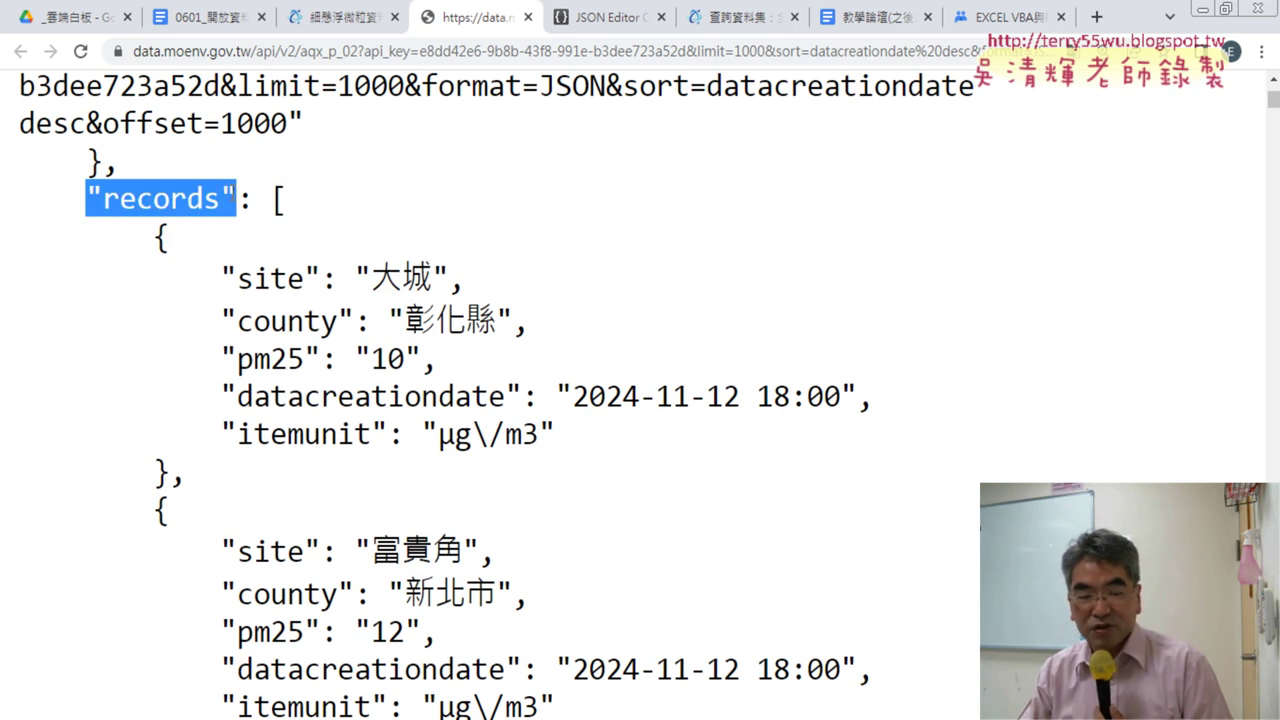
click(118, 174)
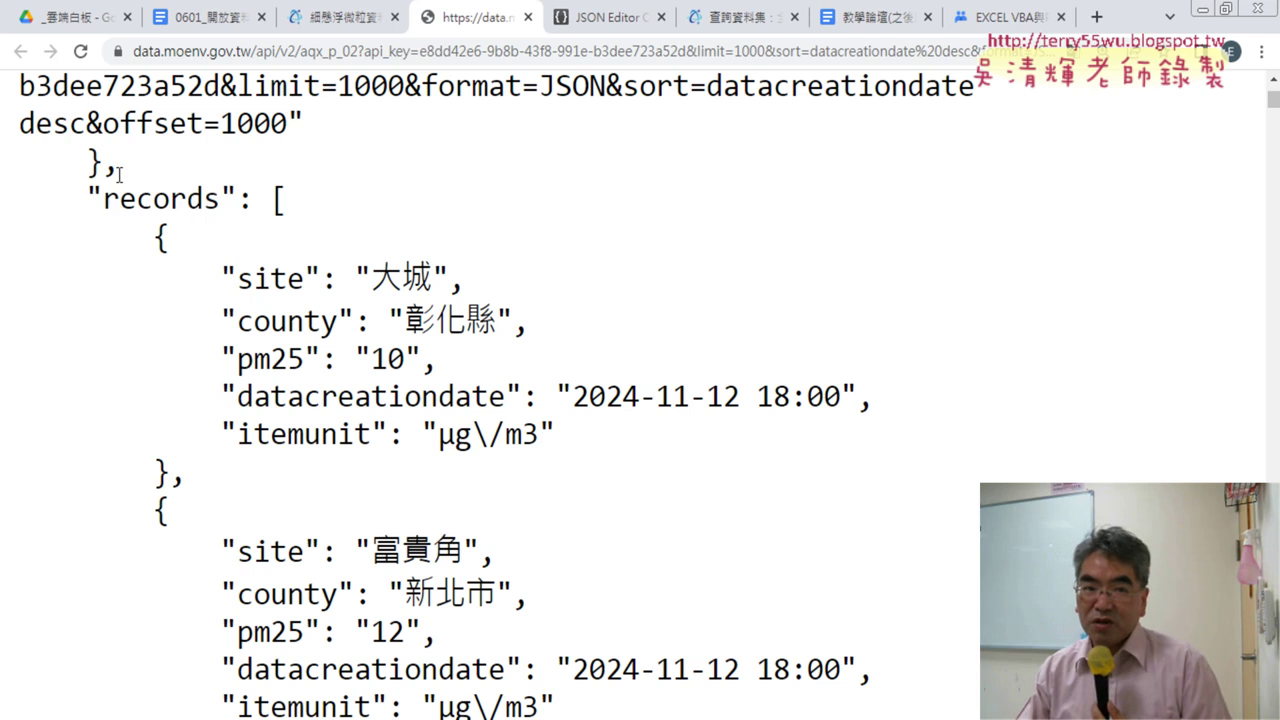
drag(242, 199, 88, 199)
drag(252, 205, 240, 200)
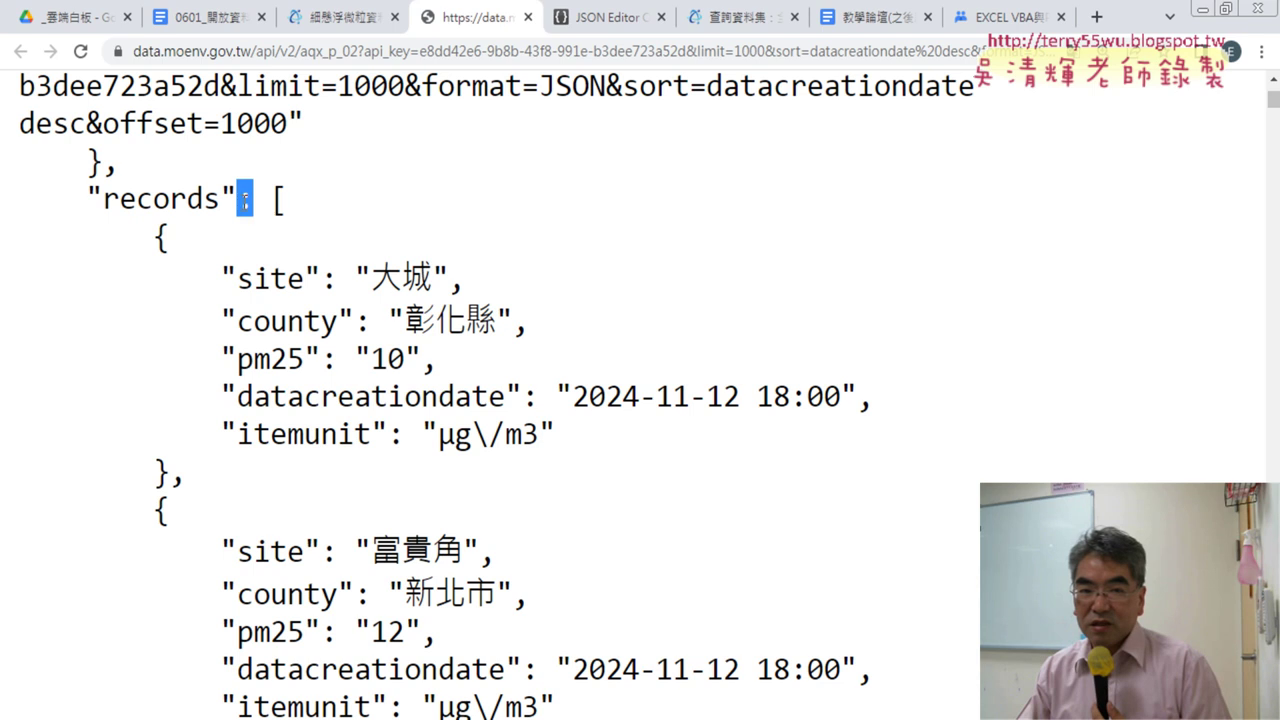
click(244, 200)
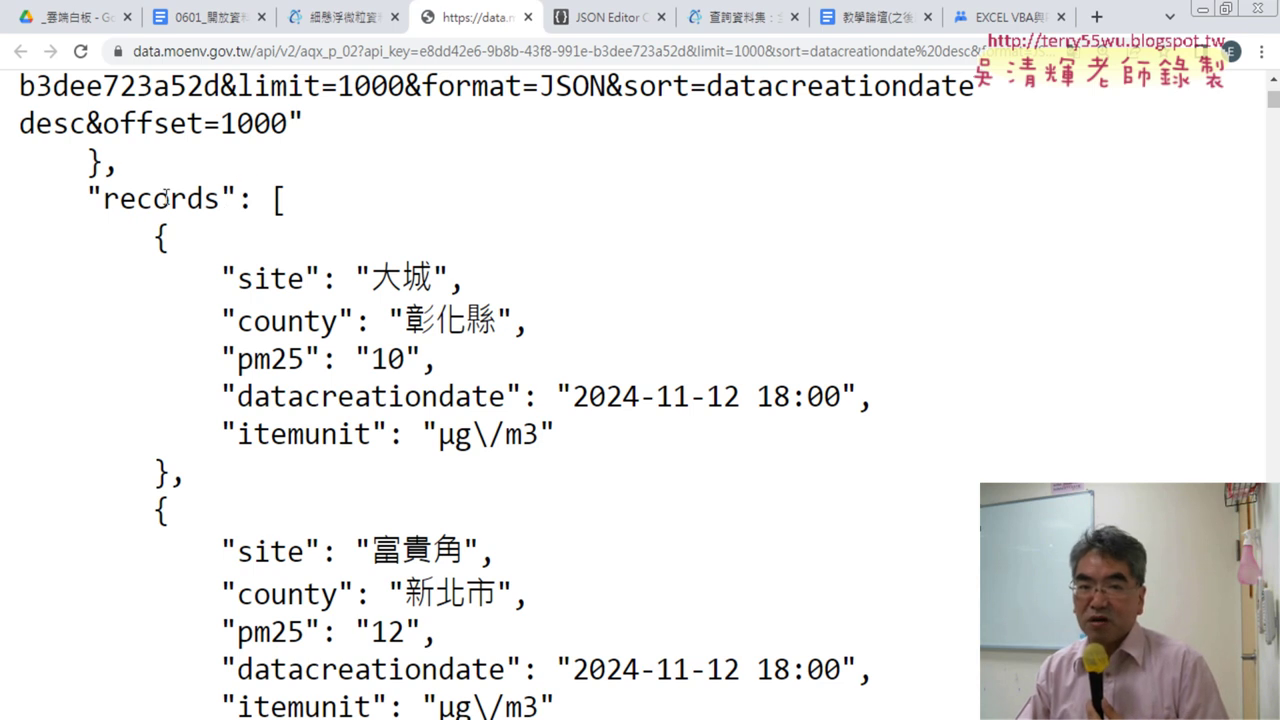
mouse_move(88, 199)
mouse_down()
mouse_move(234, 198)
mouse_move(295, 220)
mouse_up()
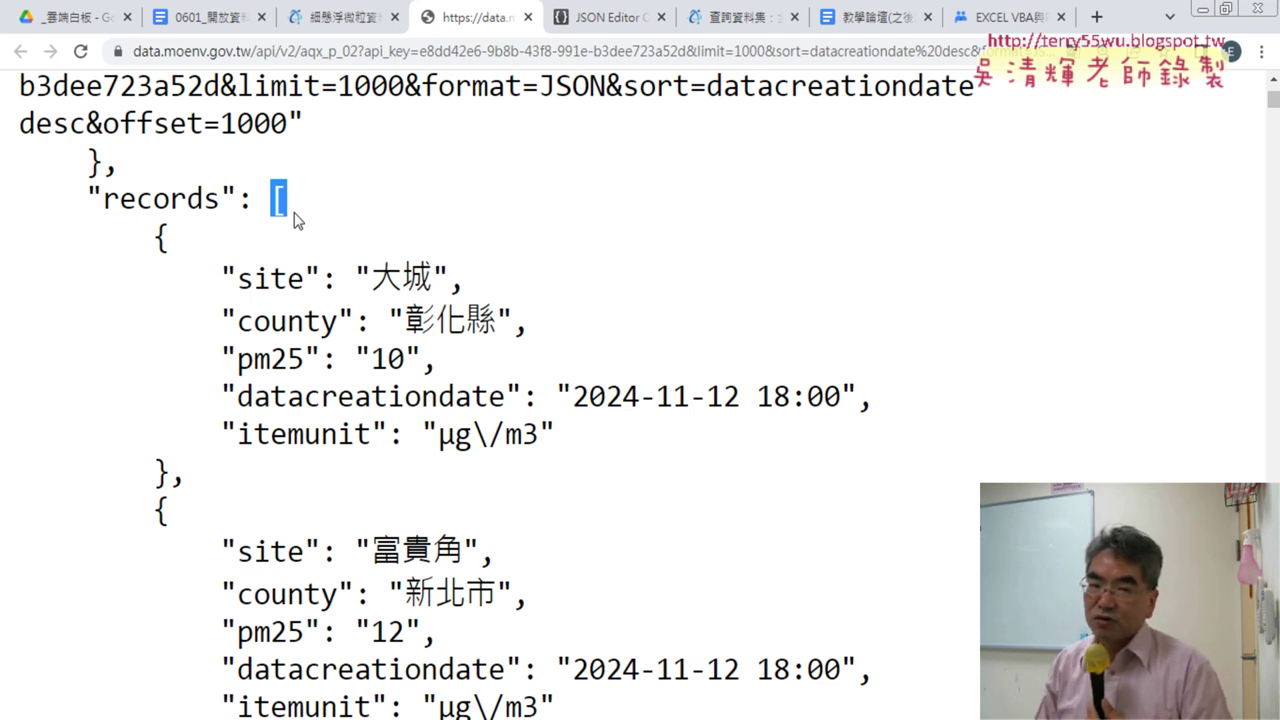
mouse_move(160, 238)
mouse_down()
mouse_move(185, 475)
mouse_move(171, 476)
mouse_up()
click(210, 487)
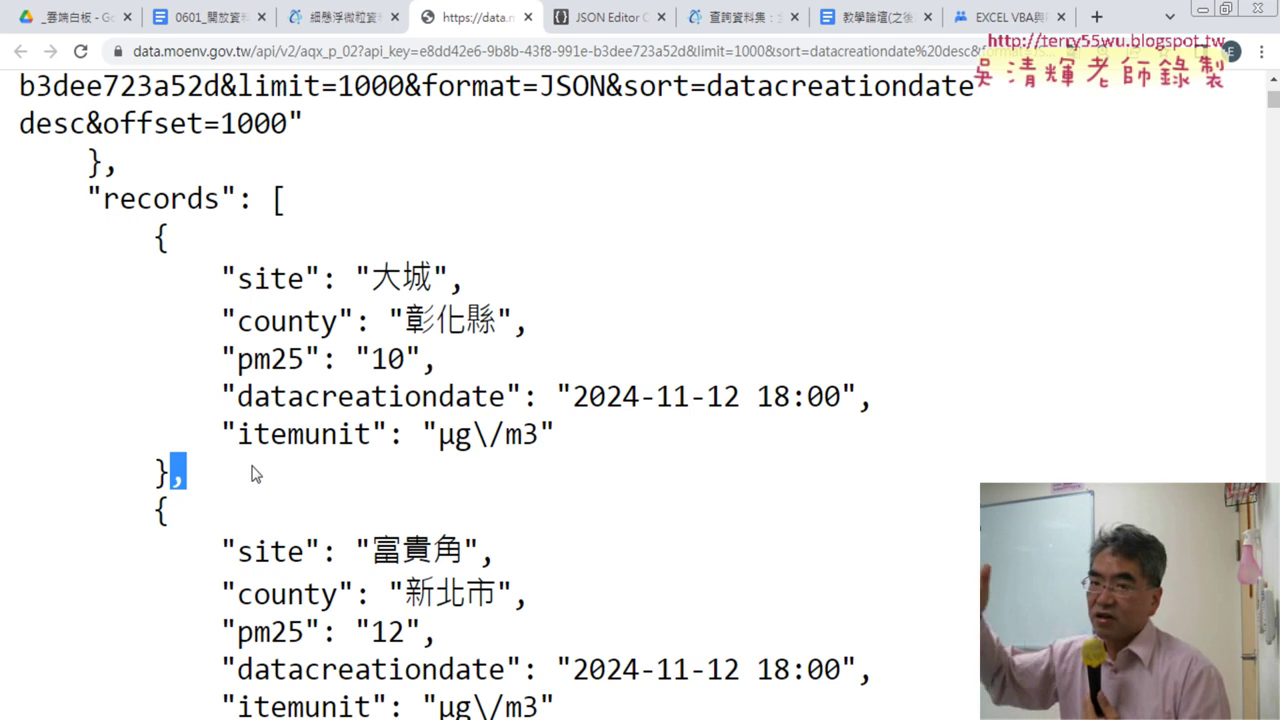
drag(326, 279, 225, 276)
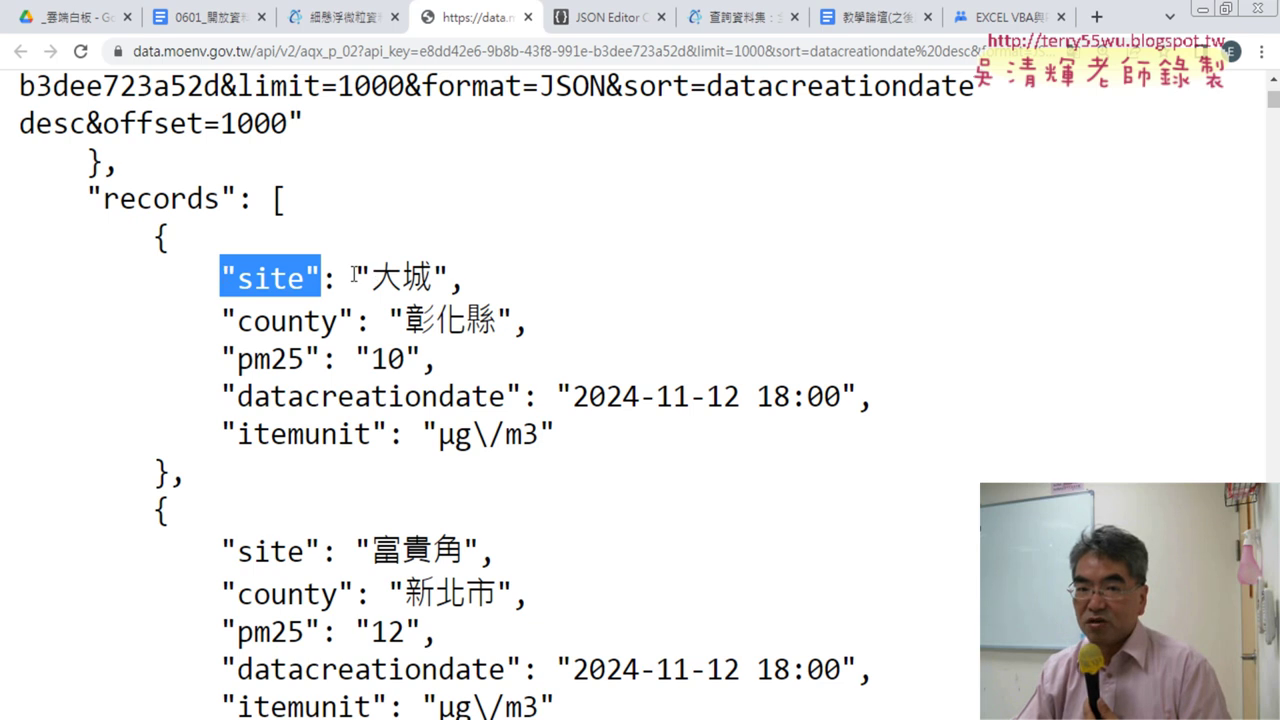
drag(354, 274, 457, 272)
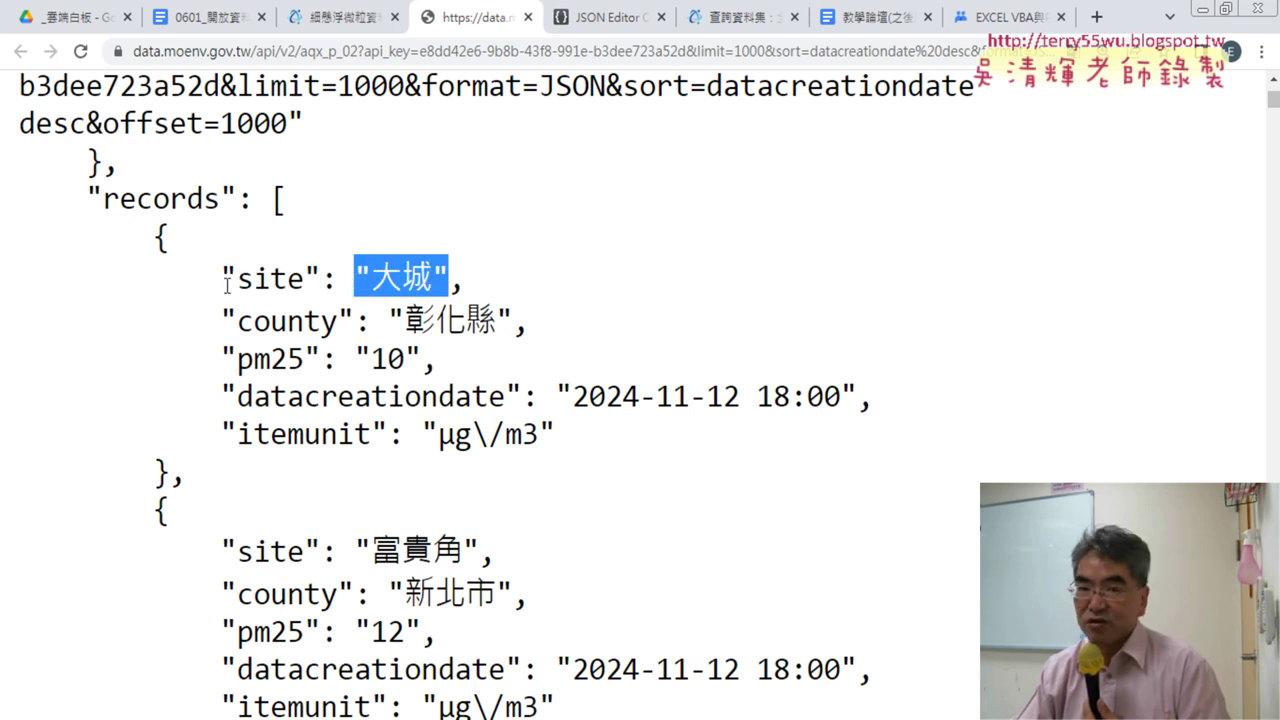
drag(226, 277, 329, 280)
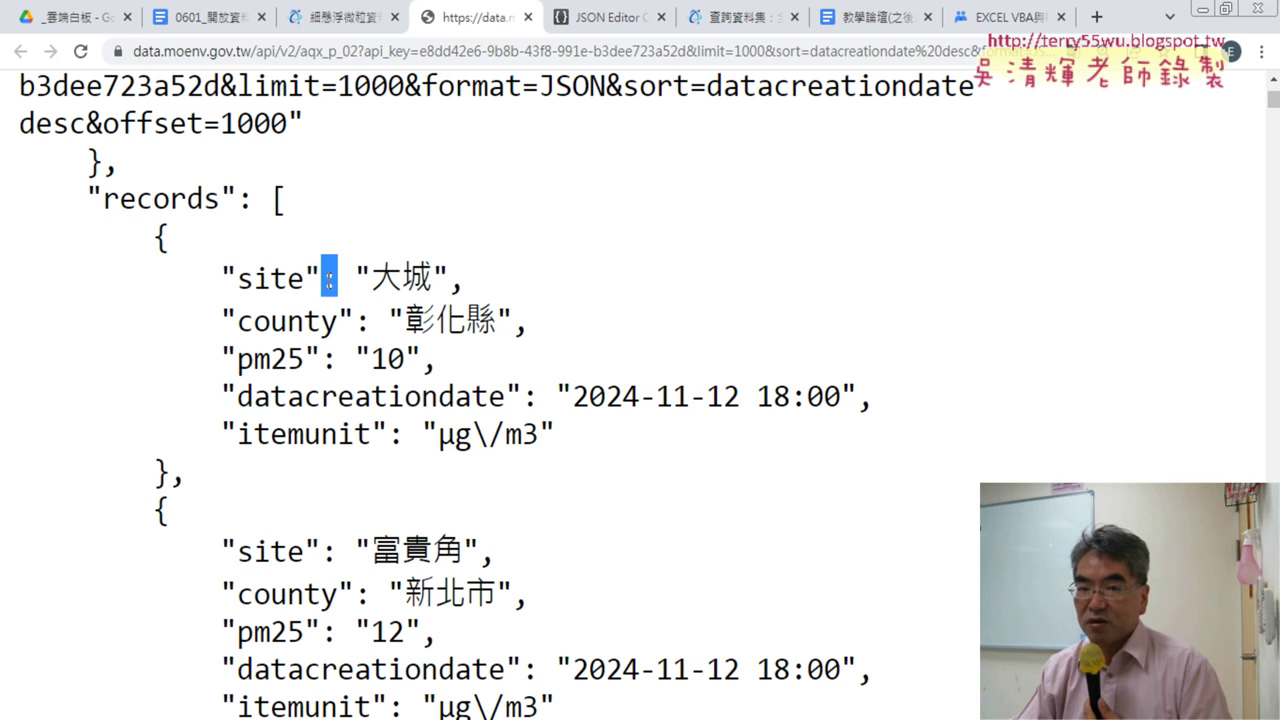
drag(228, 278, 448, 279)
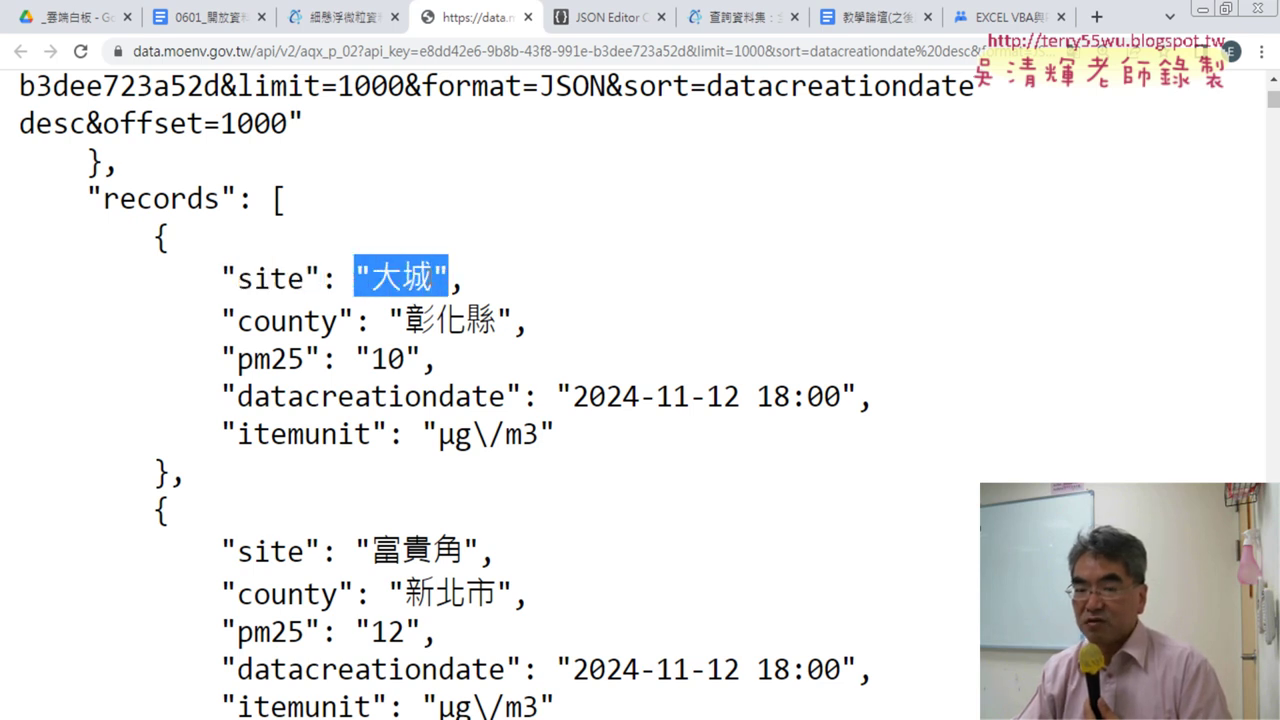
drag(322, 279, 222, 279)
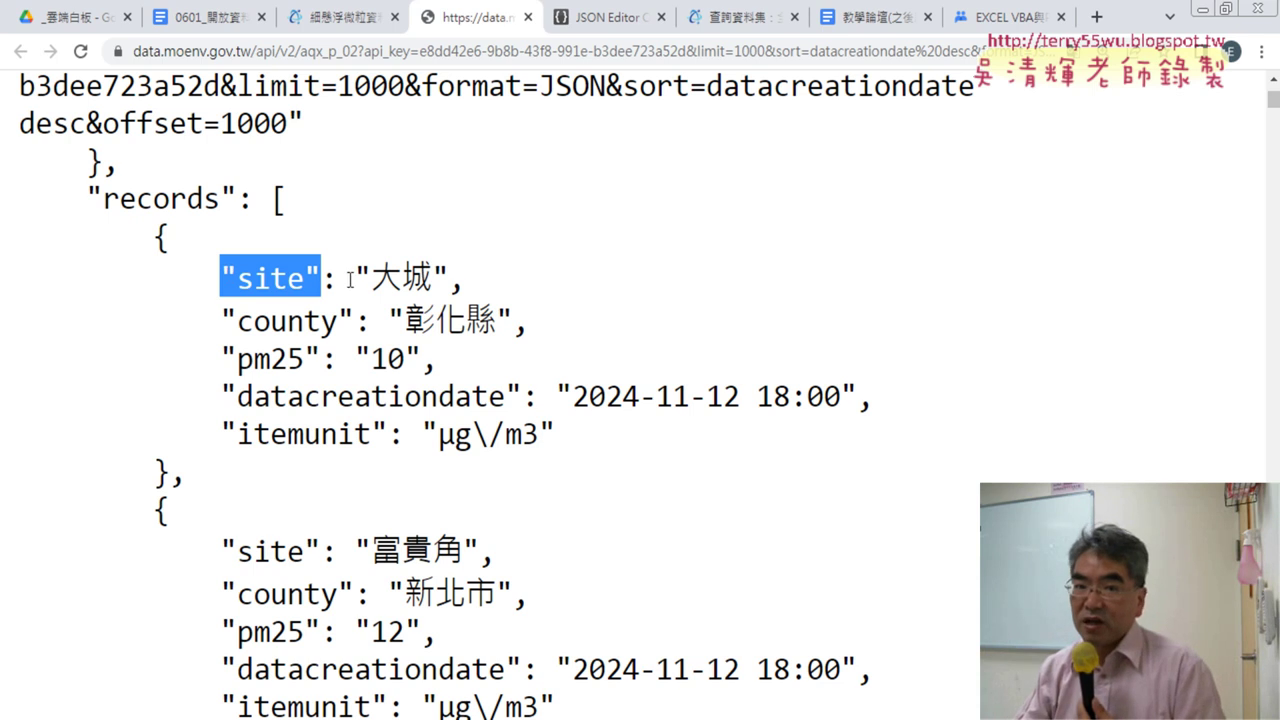
drag(356, 277, 448, 277)
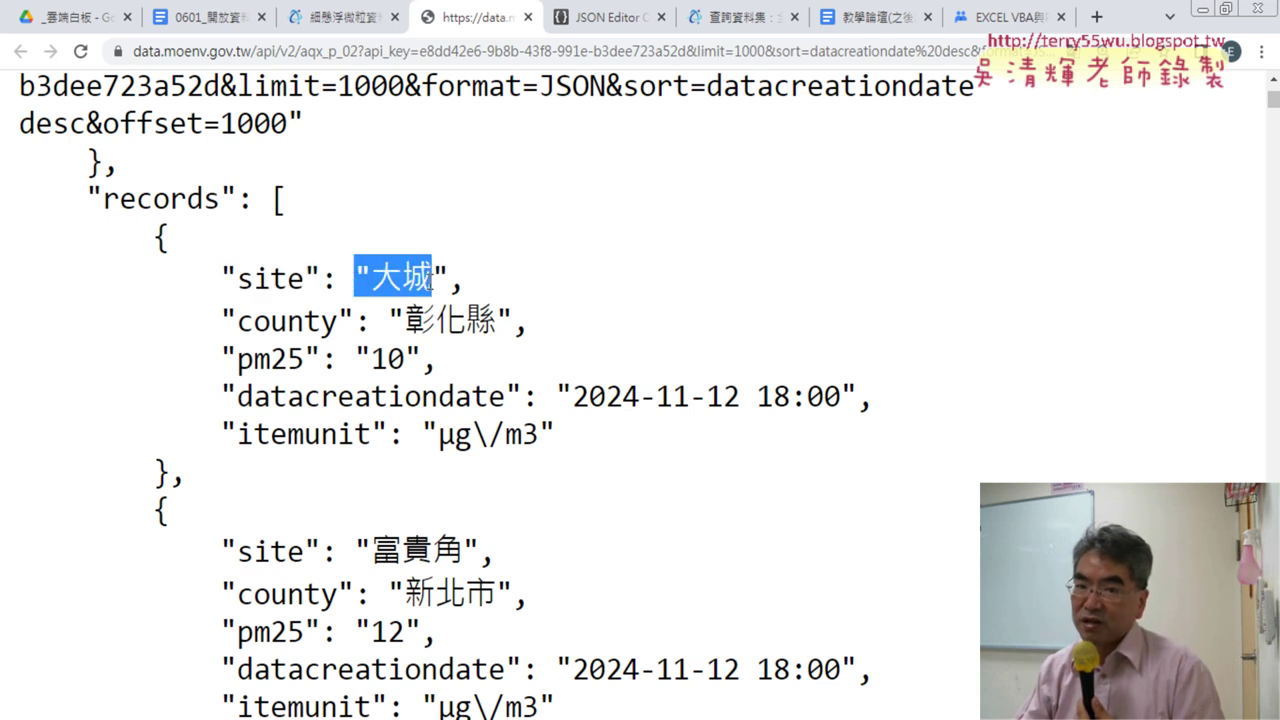
drag(357, 321, 224, 321)
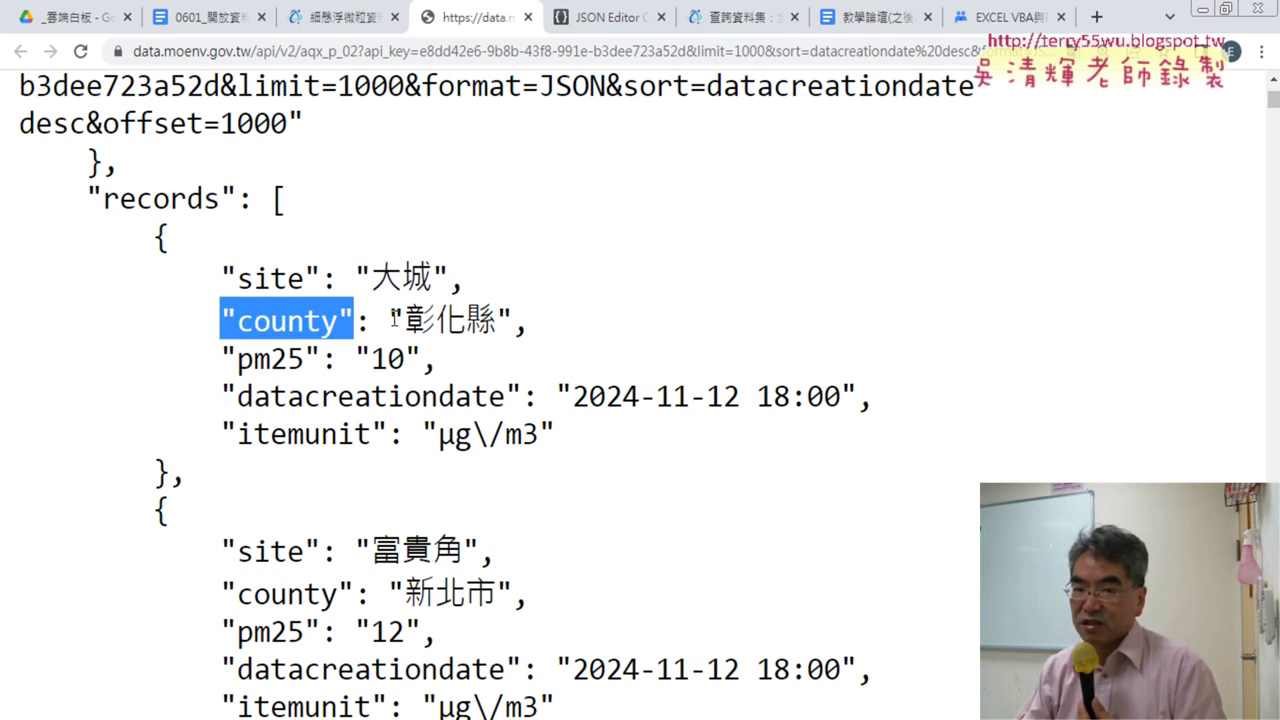
drag(390, 320, 512, 321)
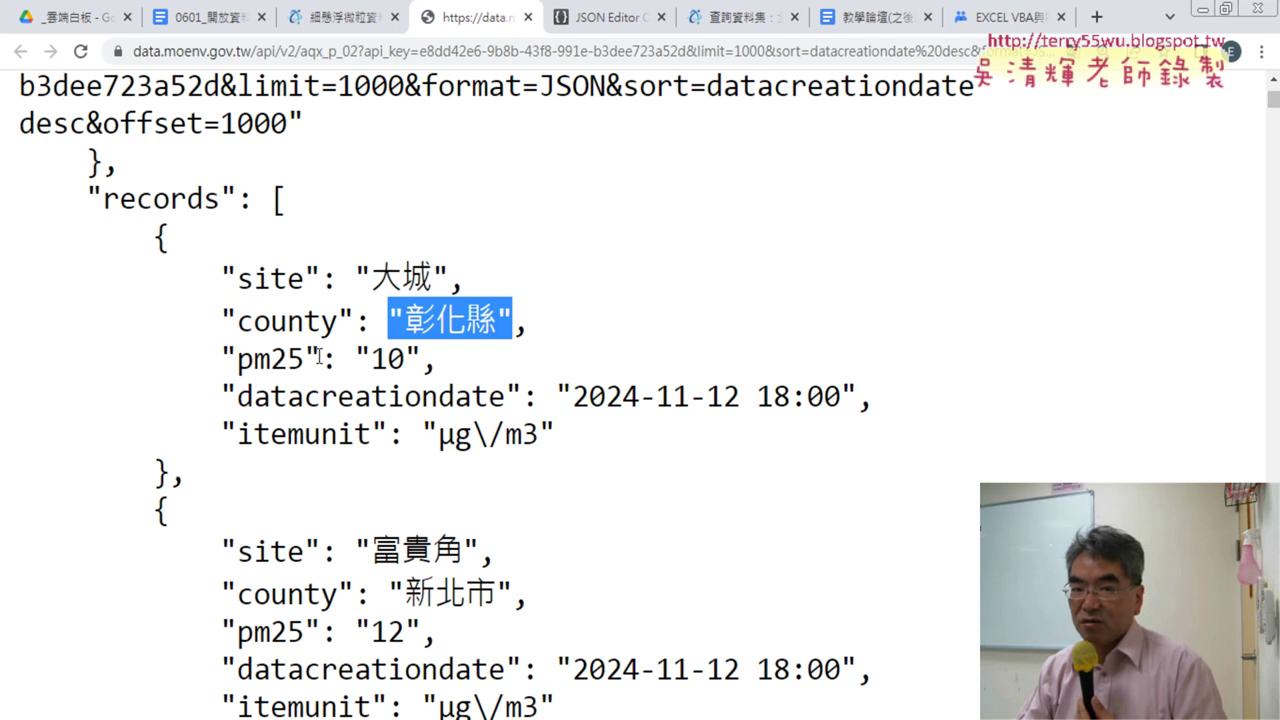
mouse_move(321, 358)
mouse_down()
mouse_move(222, 358)
mouse_move(368, 397)
mouse_move(527, 389)
mouse_up()
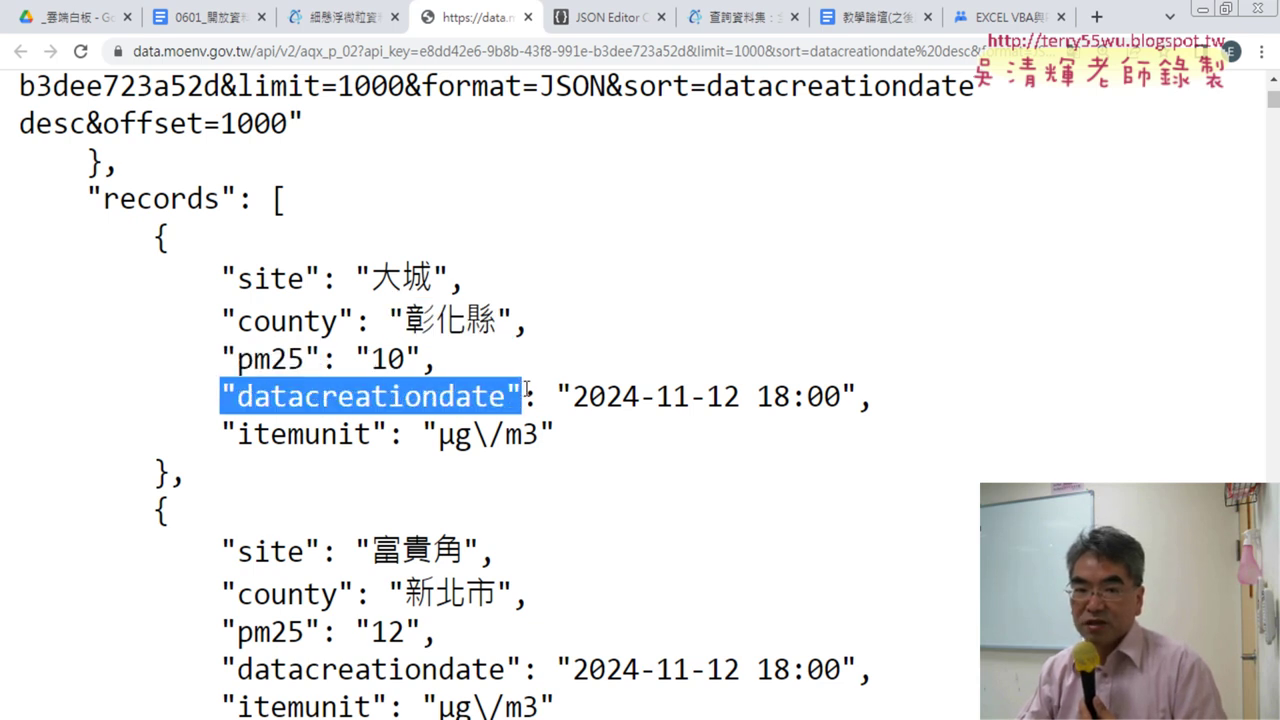
drag(222, 434, 388, 434)
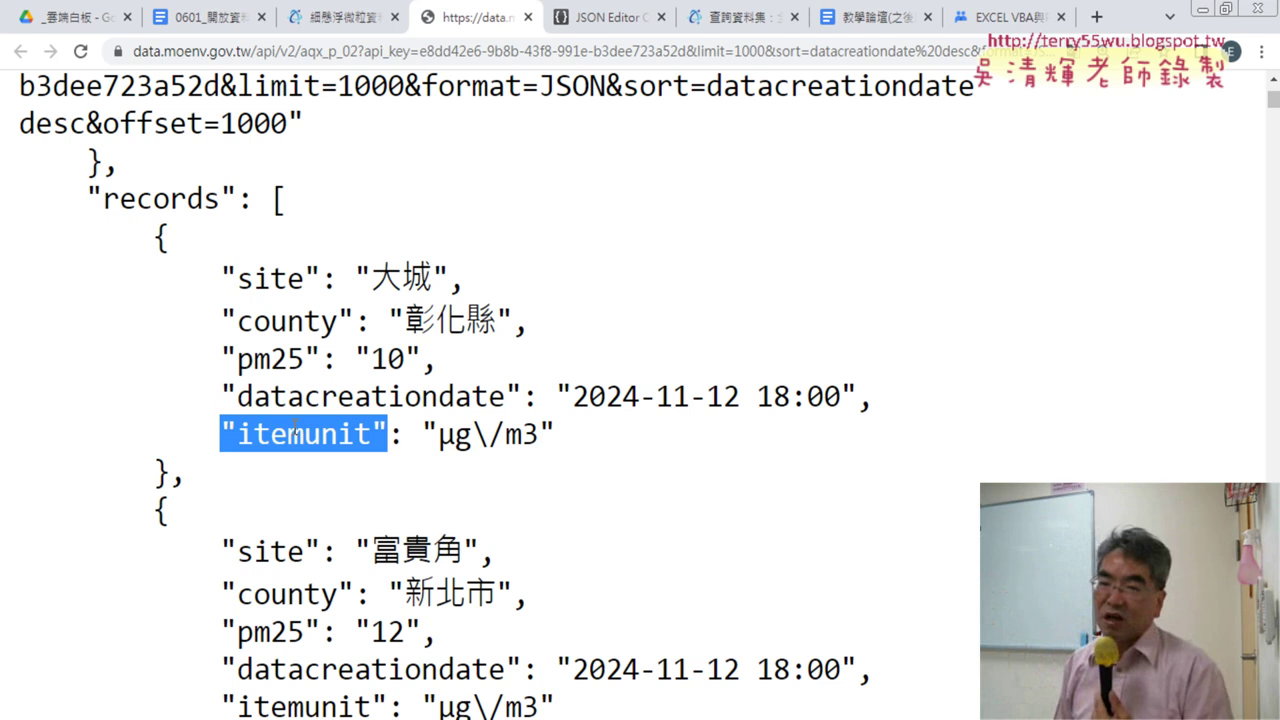
scroll(362, 393, down, 2)
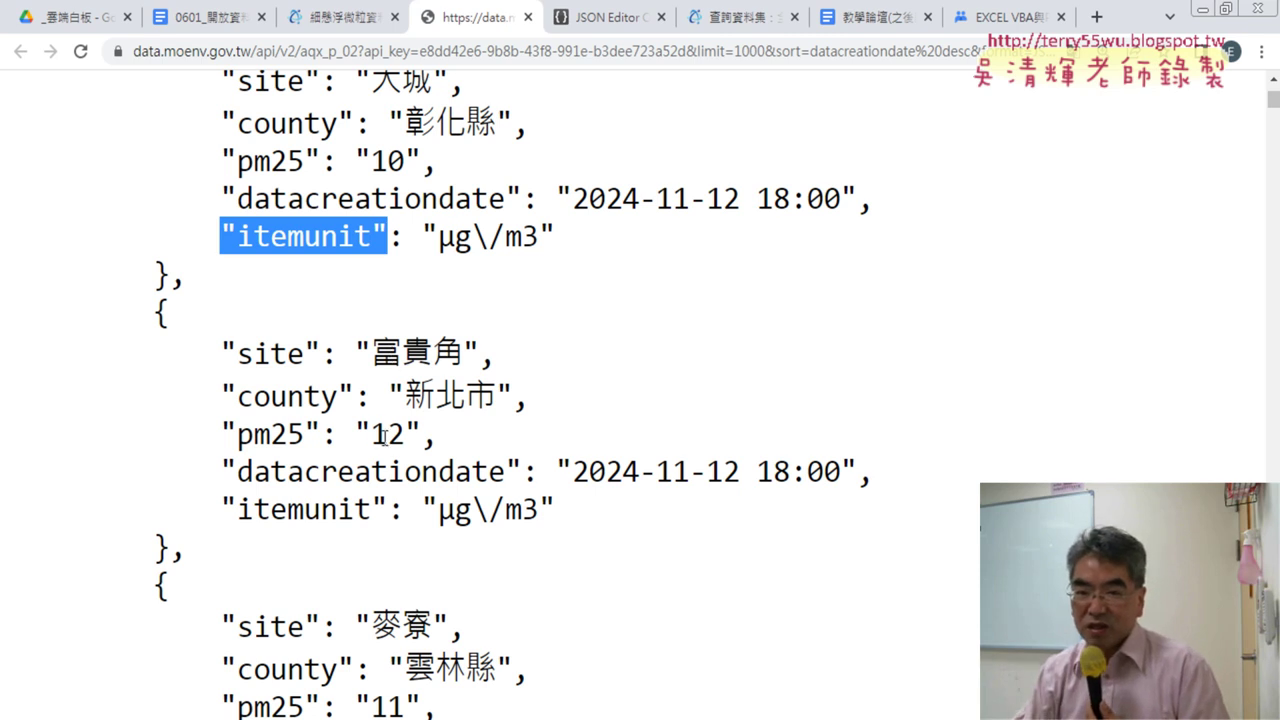
drag(405, 432, 374, 432)
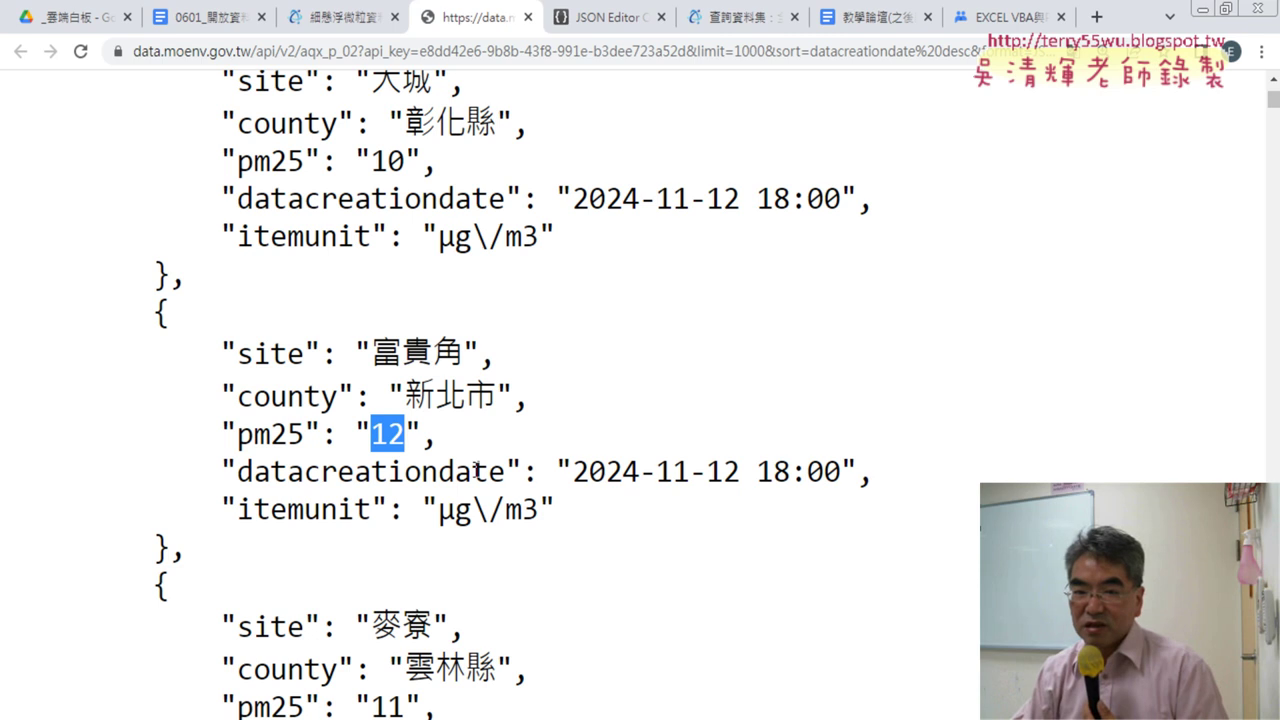
drag(838, 472, 578, 474)
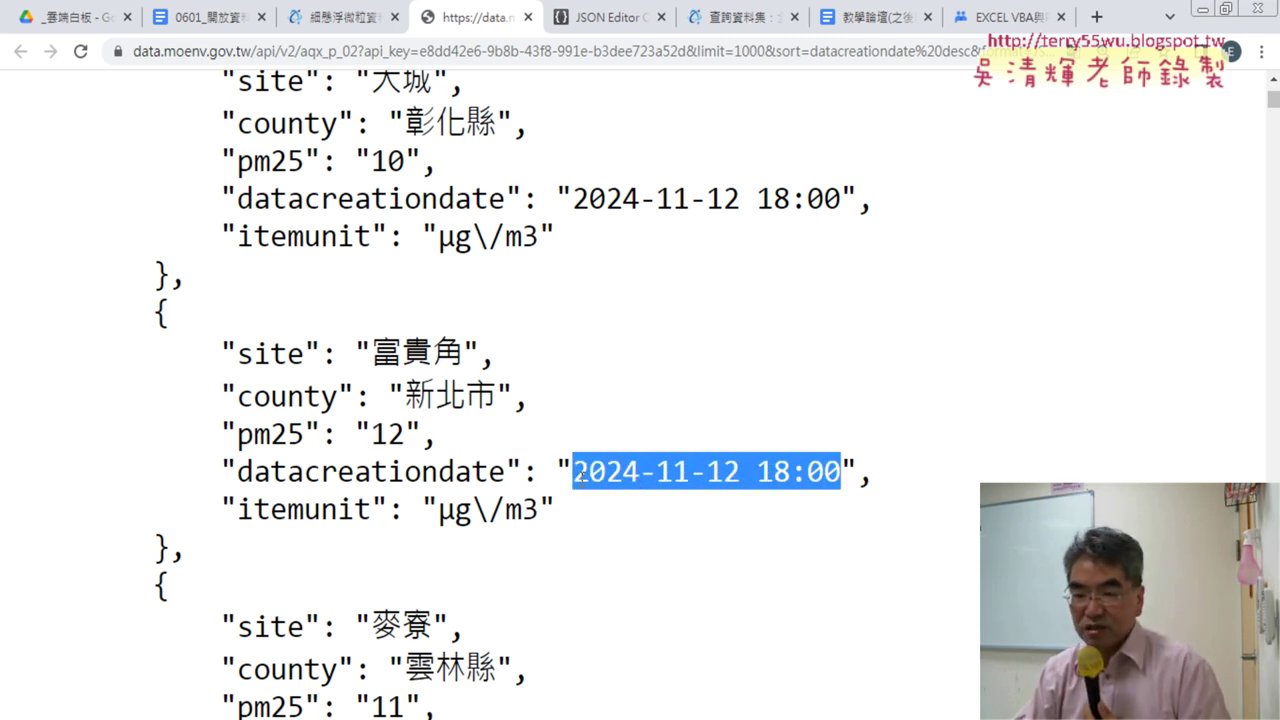
drag(403, 433, 381, 434)
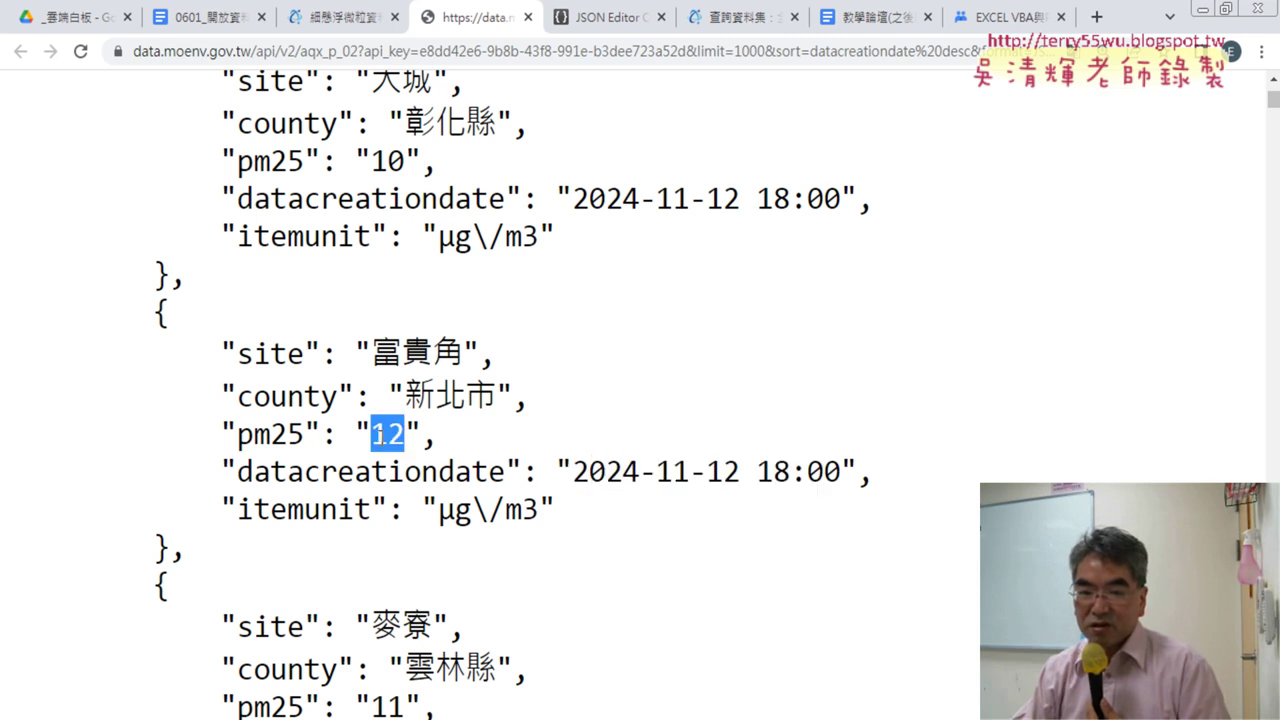
scroll(426, 472, down, 3)
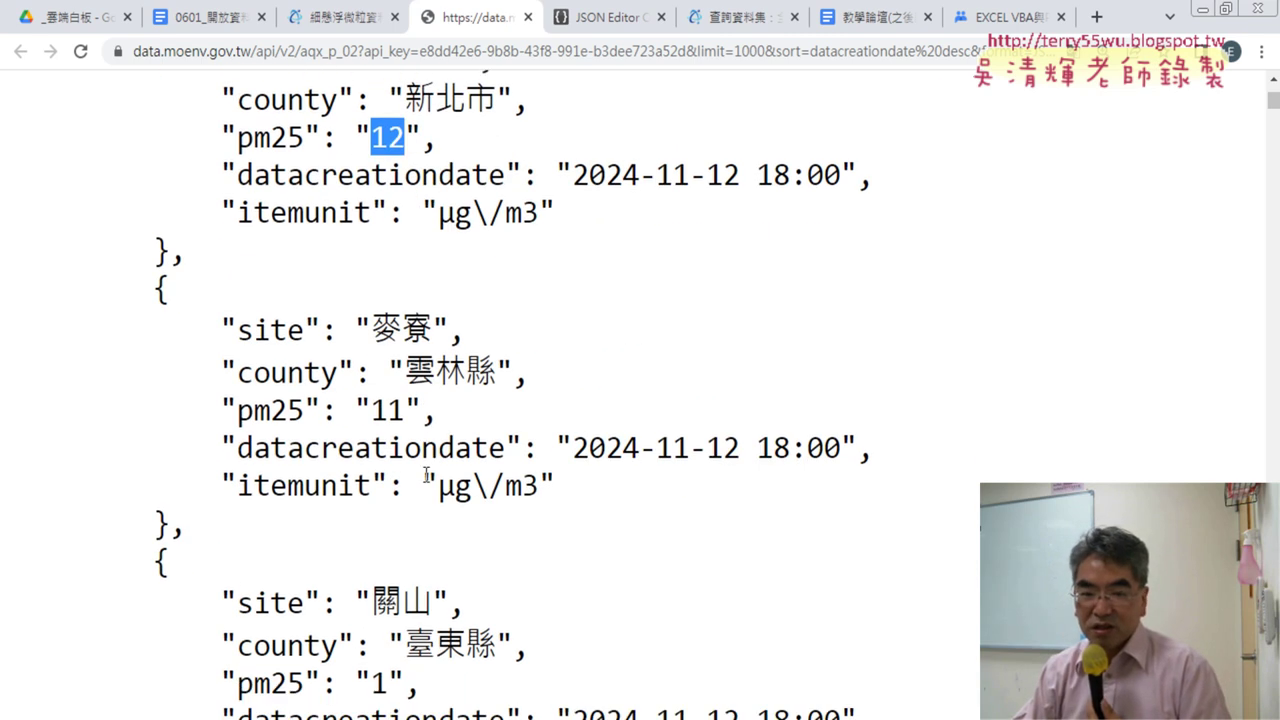
scroll(426, 475, down, 3)
double_click(379, 388)
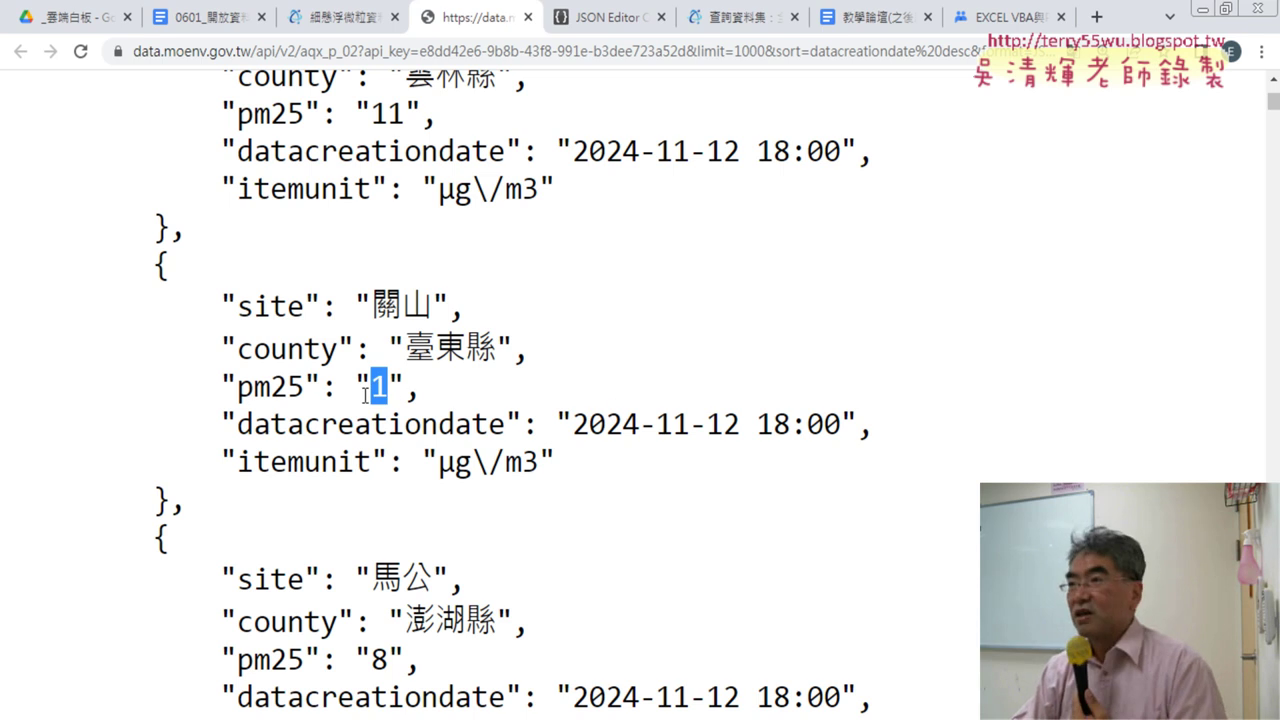
Step: Scroll through more station records, then return to the lecture's 範例：PM2.5 section in Google Docs
scroll(390, 408, down, 1)
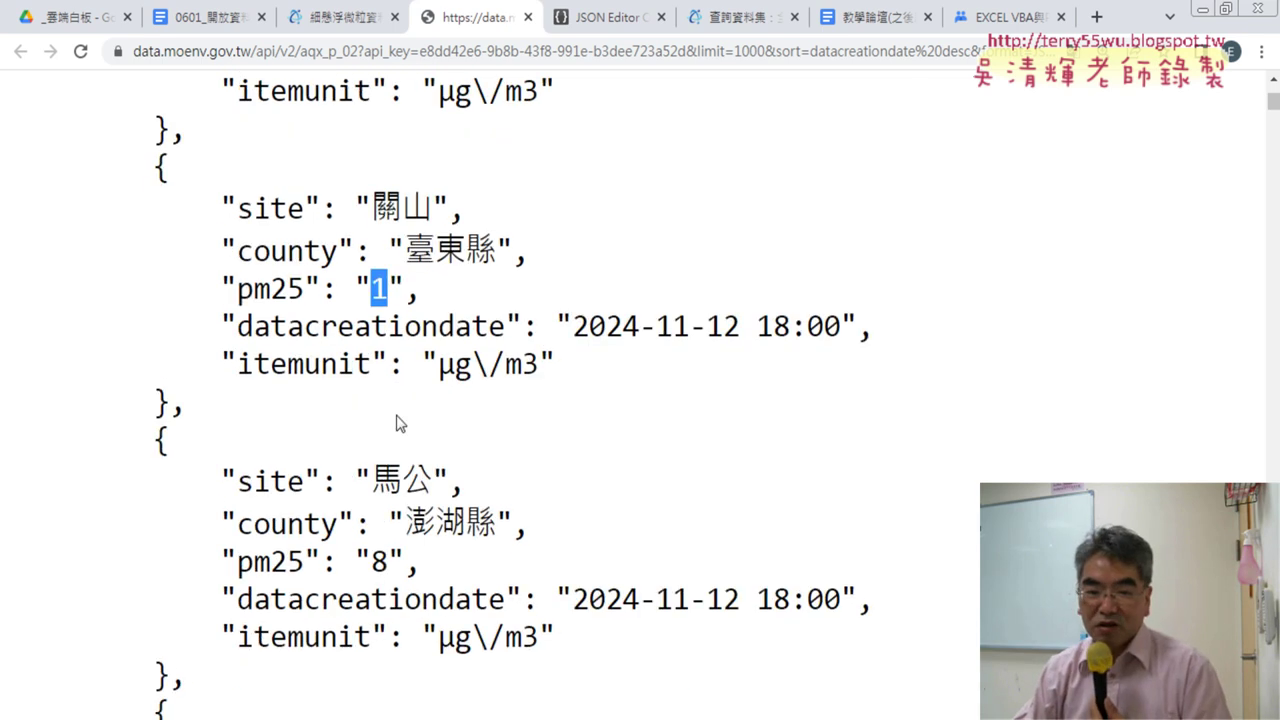
scroll(397, 423, down, 1)
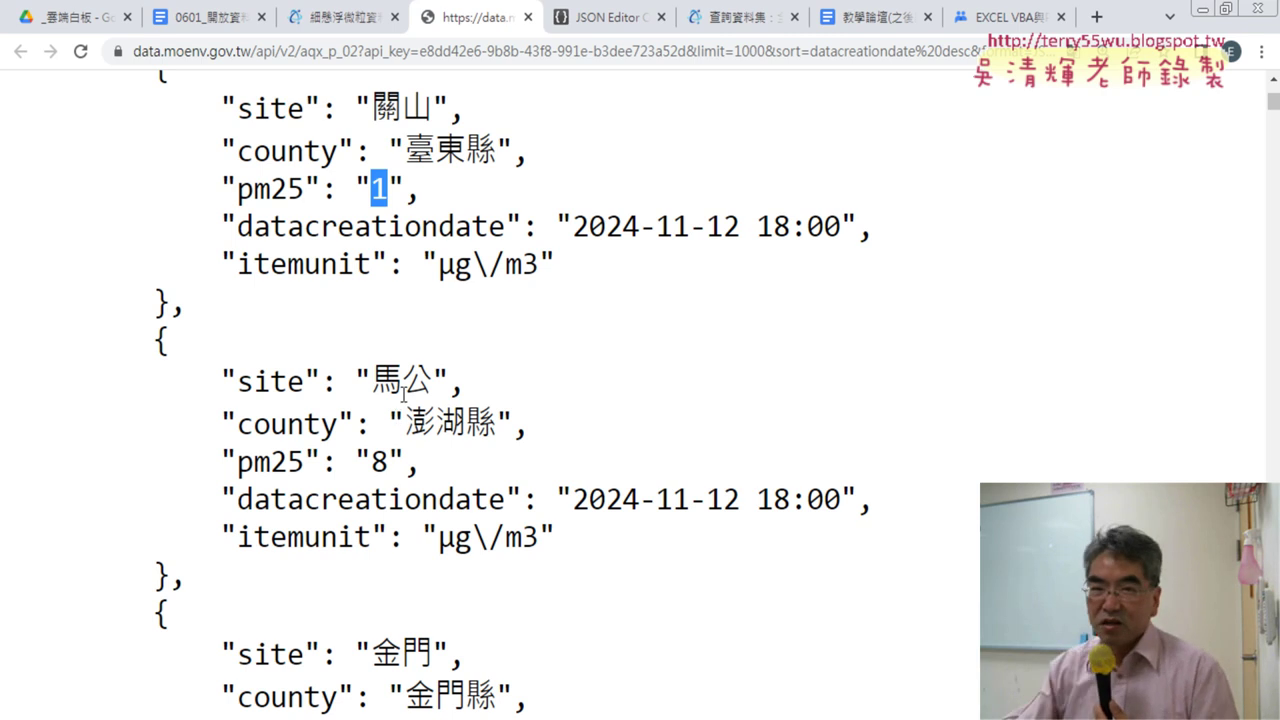
scroll(436, 396, up, 2)
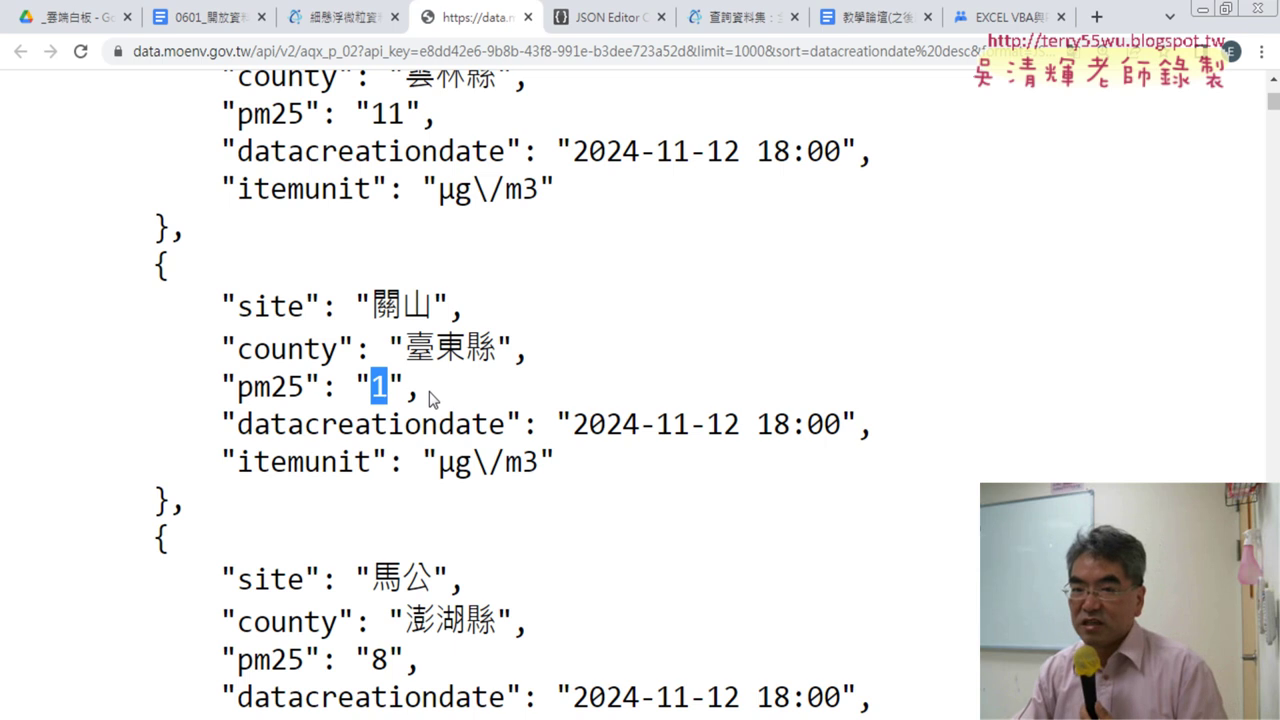
scroll(409, 297, up, 1)
scroll(412, 300, down, 1)
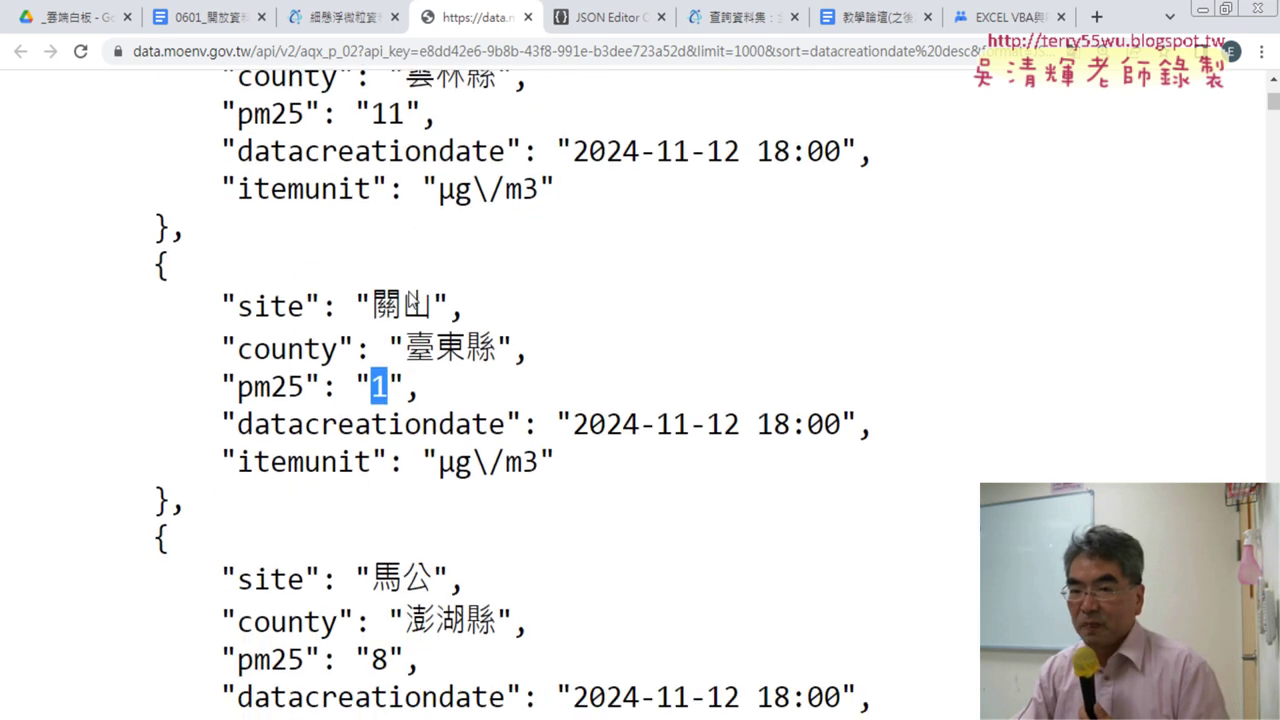
scroll(412, 300, down, 3)
scroll(412, 300, down, 3)
scroll(412, 300, down, 2)
scroll(412, 300, down, 3)
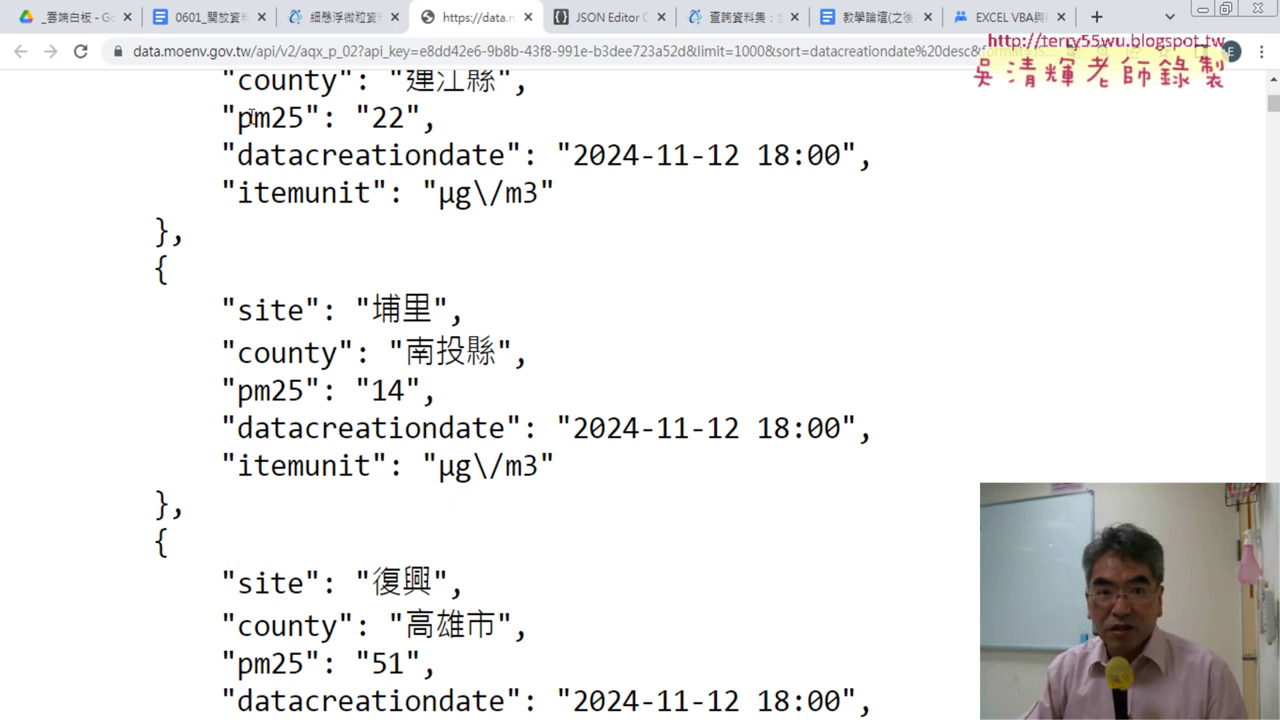
click(203, 24)
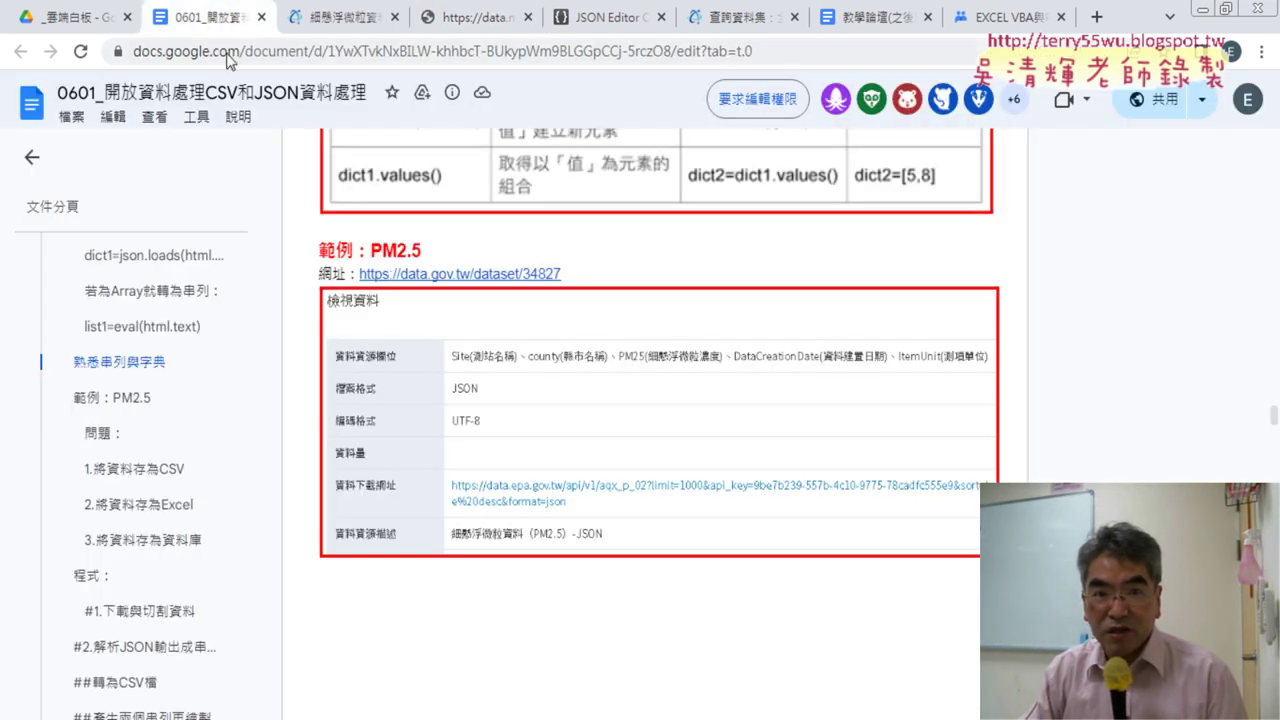